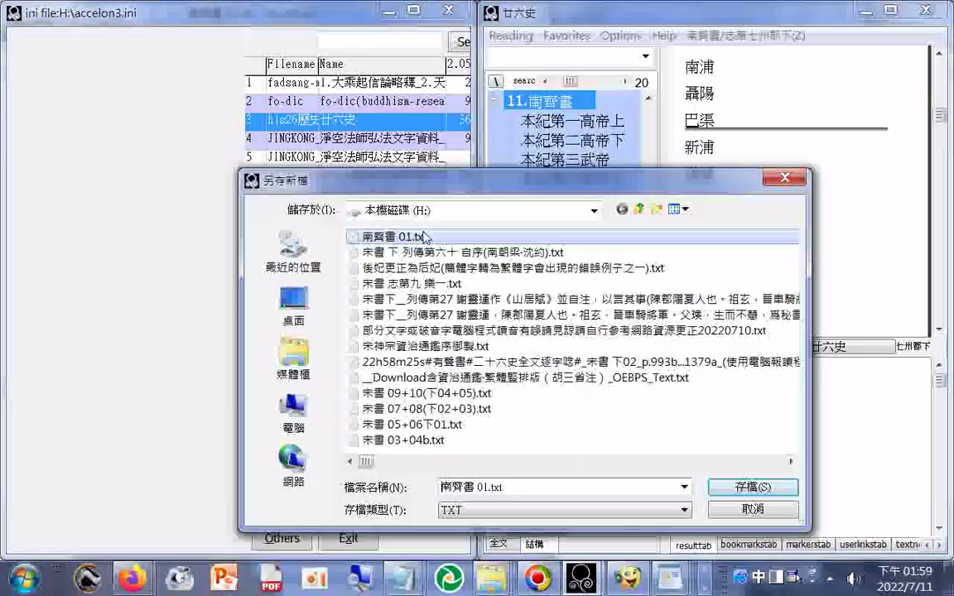
Save the exported text on drive H: under the file name 南齊書 02.
{"action": "double_click", "coordinate": [487, 489]}
{"action": "type", "text": "02"}
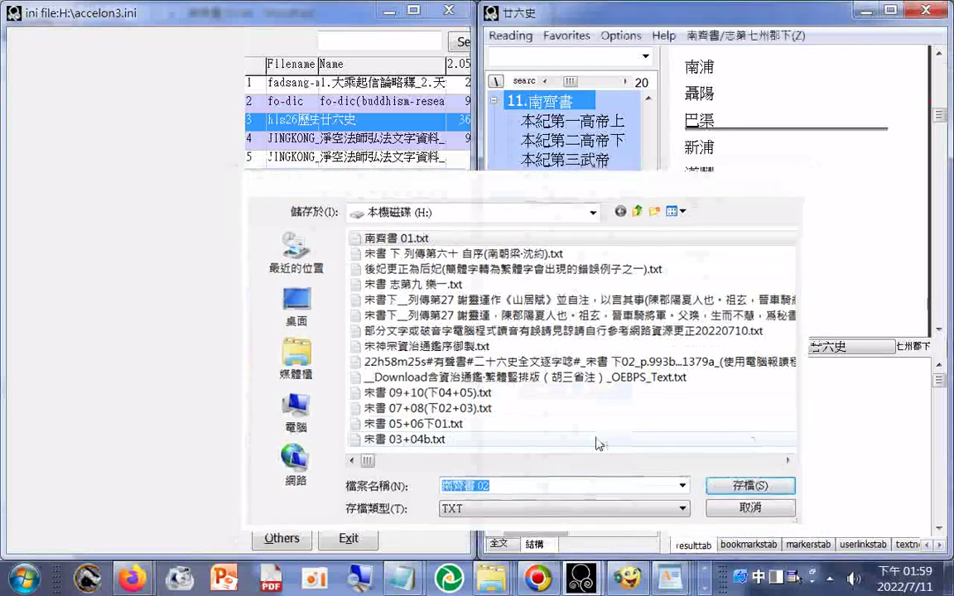
{"action": "key", "text": "Return"}
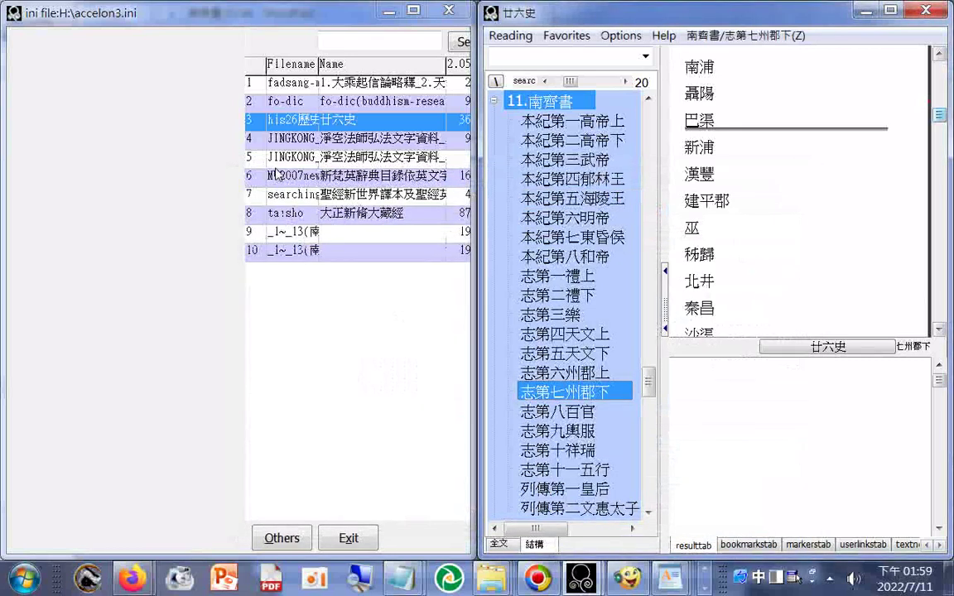
Bring up the export file list again and open 南齊書 02.txt from it in WordPad.
{"action": "left_click", "coordinate": [511, 36]}
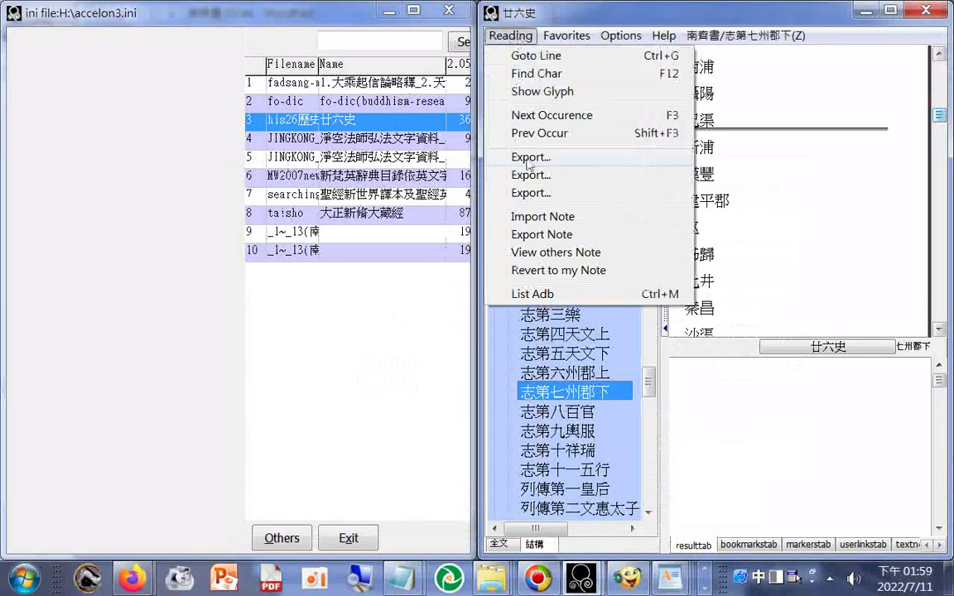
{"action": "left_click", "coordinate": [527, 163]}
{"action": "right_click", "coordinate": [424, 237]}
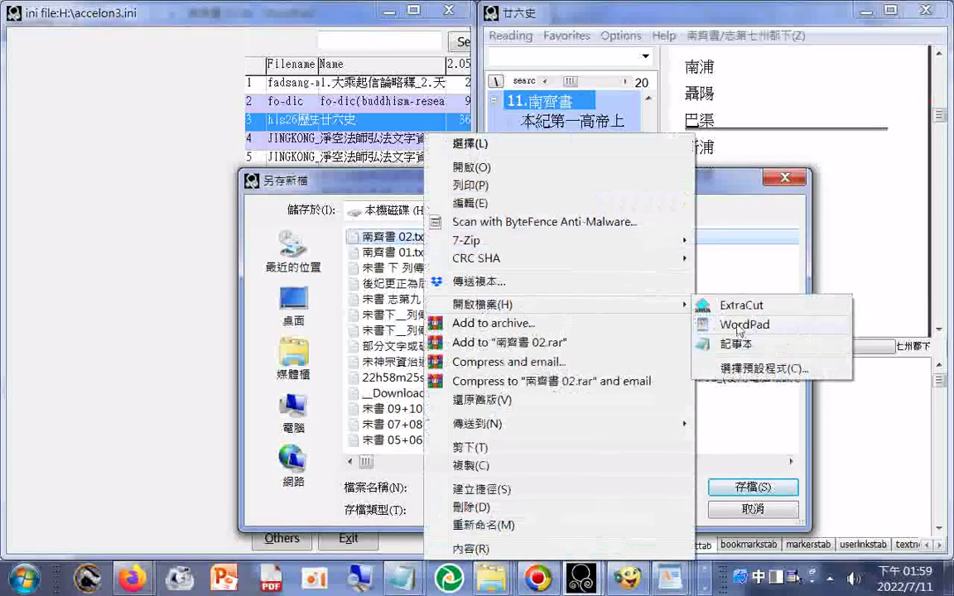
{"action": "left_click", "coordinate": [740, 326]}
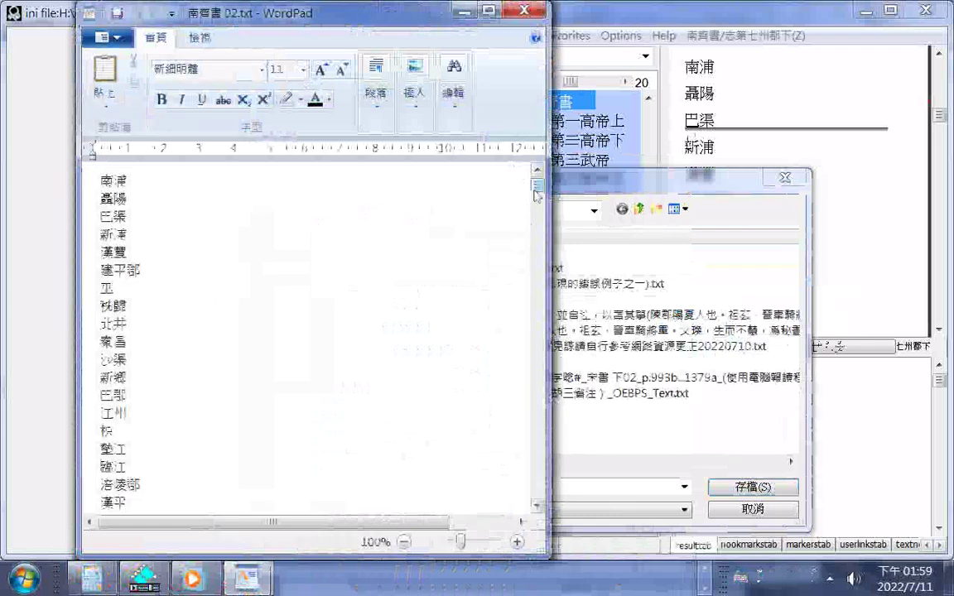
Copy the last line of book text at the end of 南齊書 02.txt and minimise WordPad.
{"action": "left_click_drag", "start_coordinate": [537, 194], "coordinate": [536, 491]}
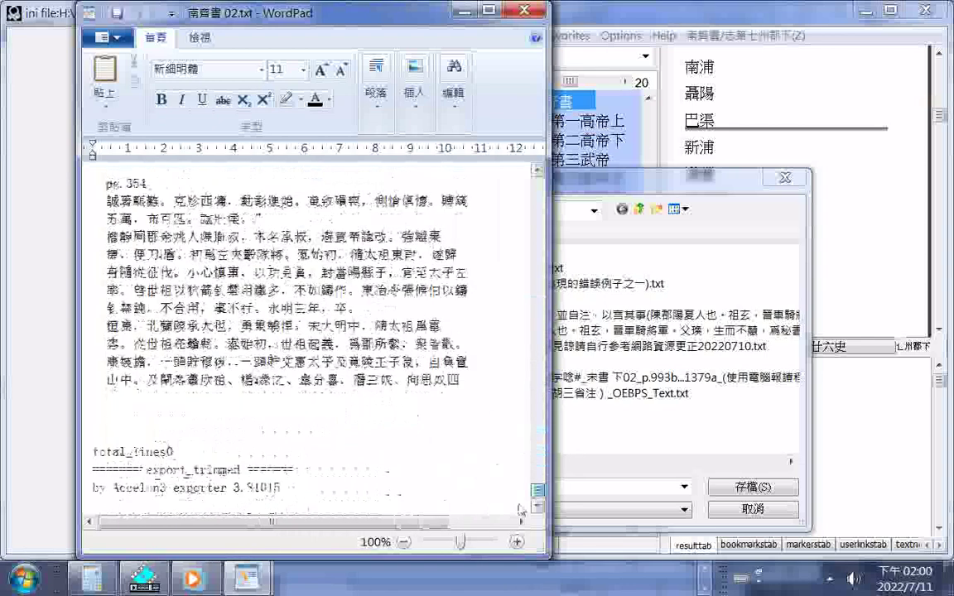
{"action": "left_click_drag", "start_coordinate": [109, 386], "coordinate": [468, 388]}
{"action": "right_click", "coordinate": [447, 387]}
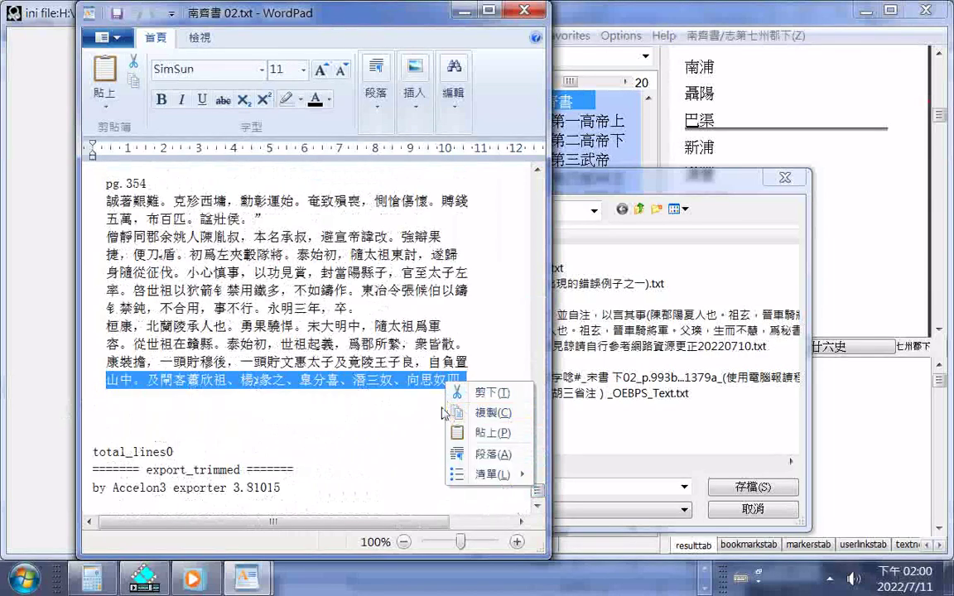
{"action": "left_click", "coordinate": [483, 416]}
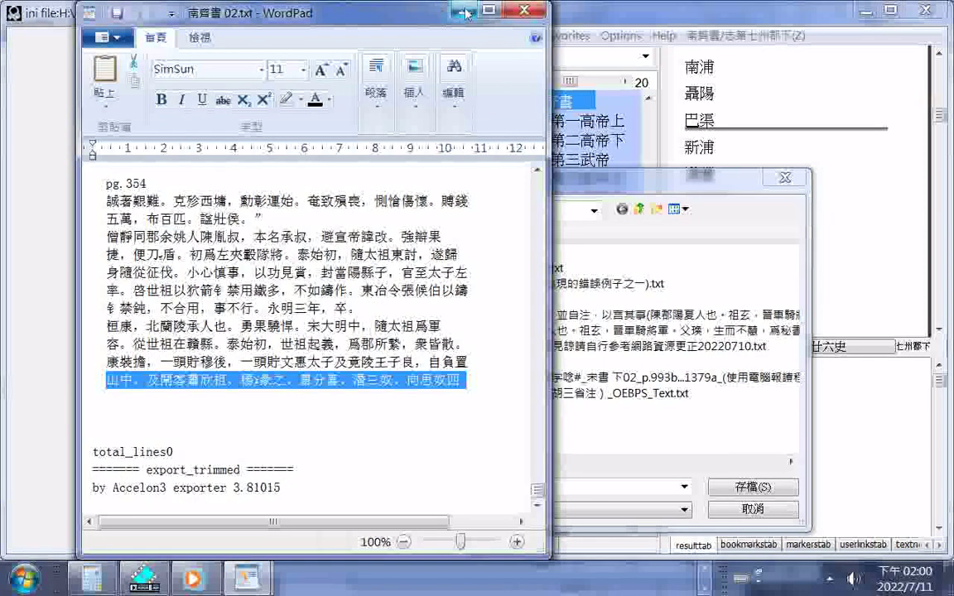
{"action": "left_click", "coordinate": [455, 9]}
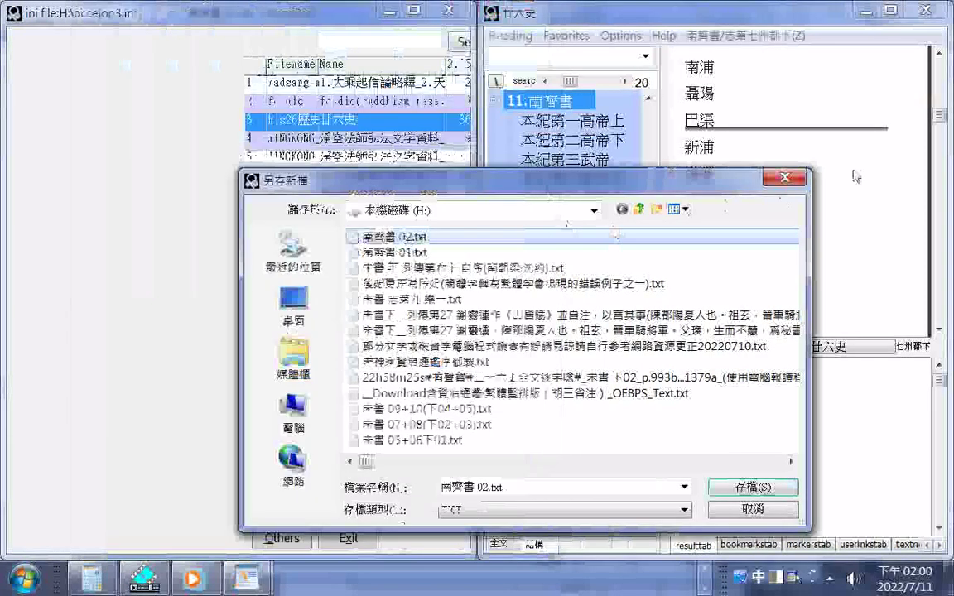
Dismiss the save dialog and search the 廿六史 database for the copied line.
{"action": "left_click", "coordinate": [784, 178]}
{"action": "right_click", "coordinate": [513, 58]}
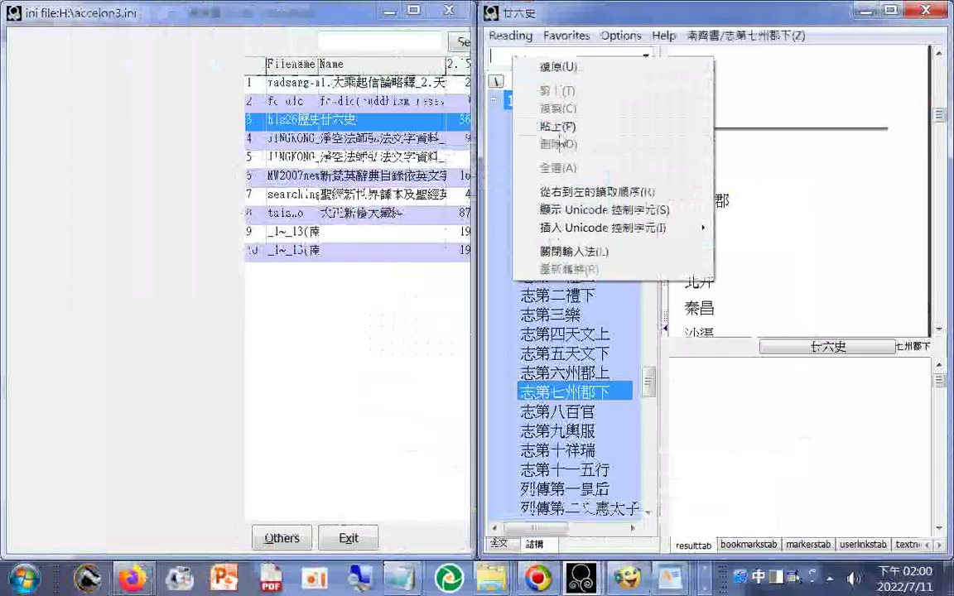
{"action": "left_click", "coordinate": [564, 126]}
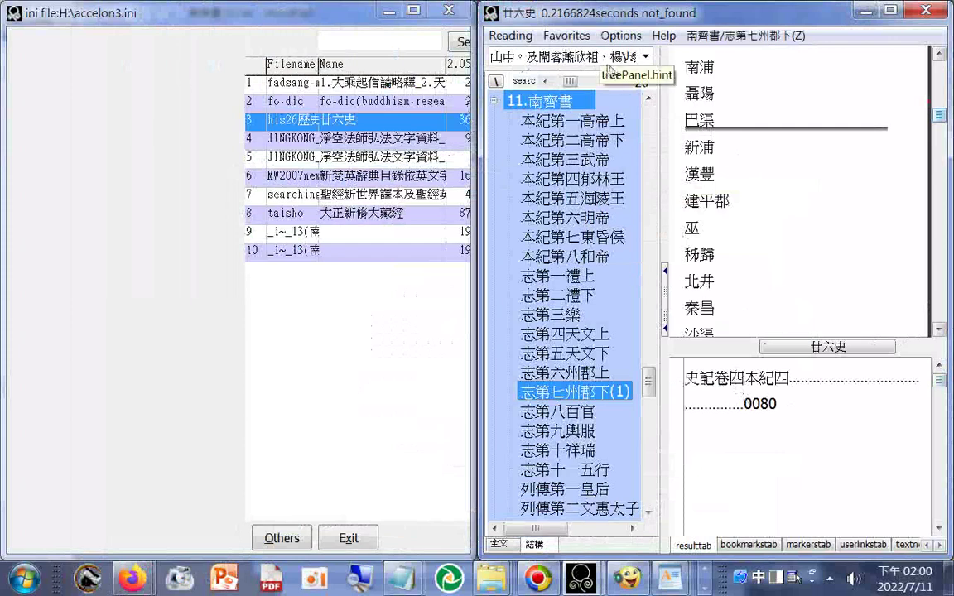
Shorten the search phrase by removing everything after 蕭欣祖、 so only the line's beginning is searched.
{"action": "left_click", "coordinate": [602, 60]}
{"action": "left_click", "coordinate": [598, 58]}
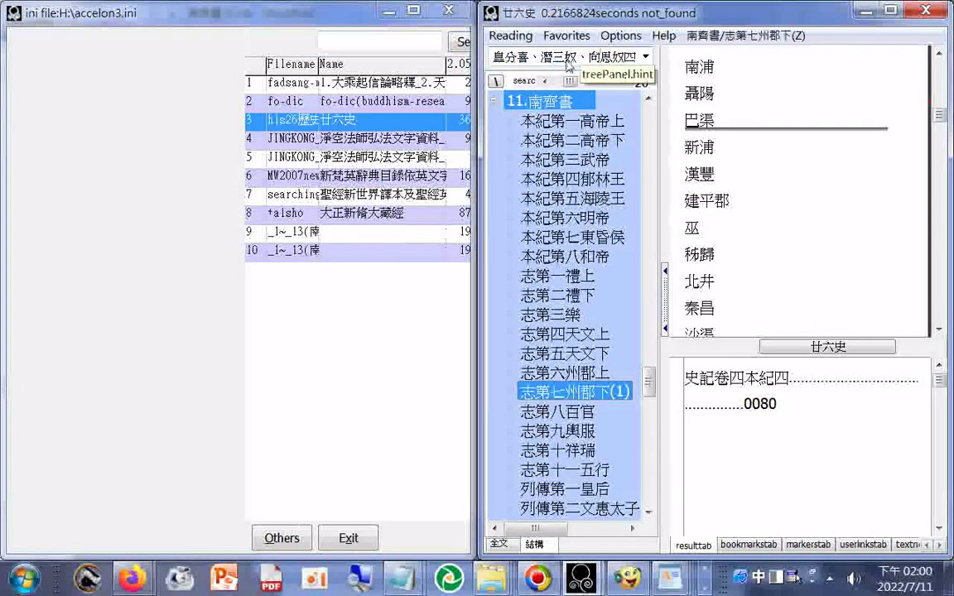
{"action": "left_click_drag", "start_coordinate": [583, 59], "coordinate": [480, 57]}
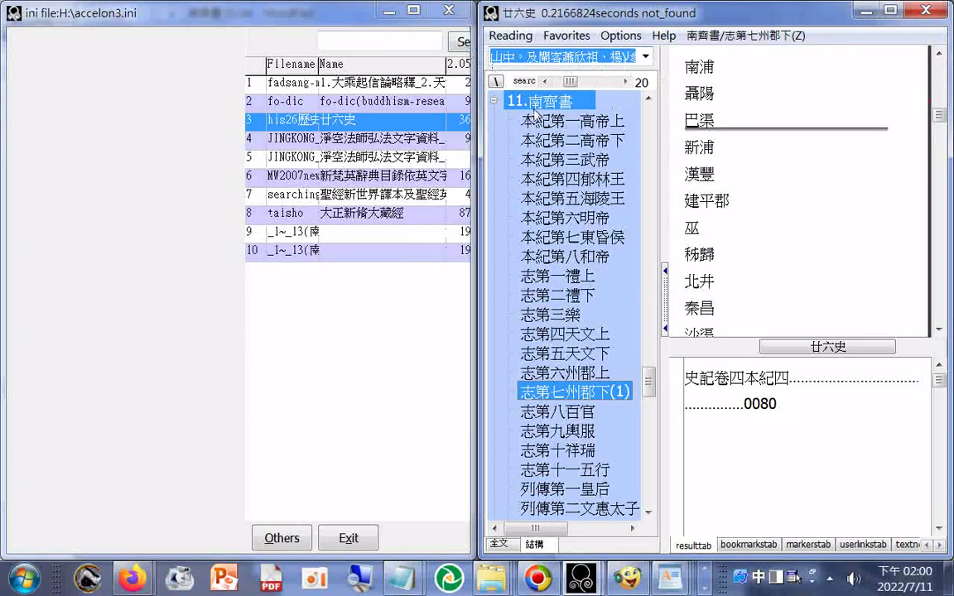
{"action": "left_click", "coordinate": [608, 58]}
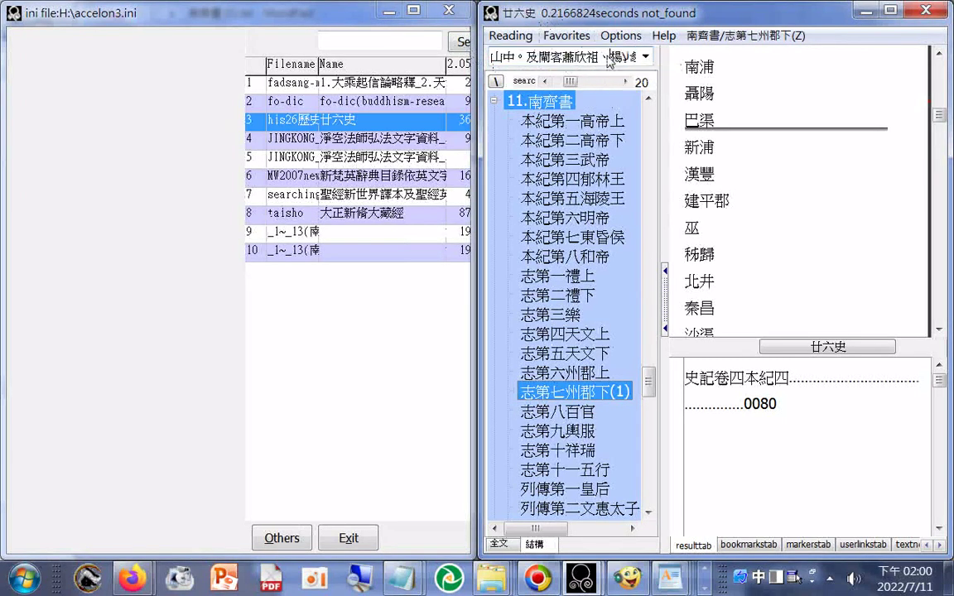
{"action": "left_click_drag", "start_coordinate": [617, 58], "coordinate": [643, 58]}
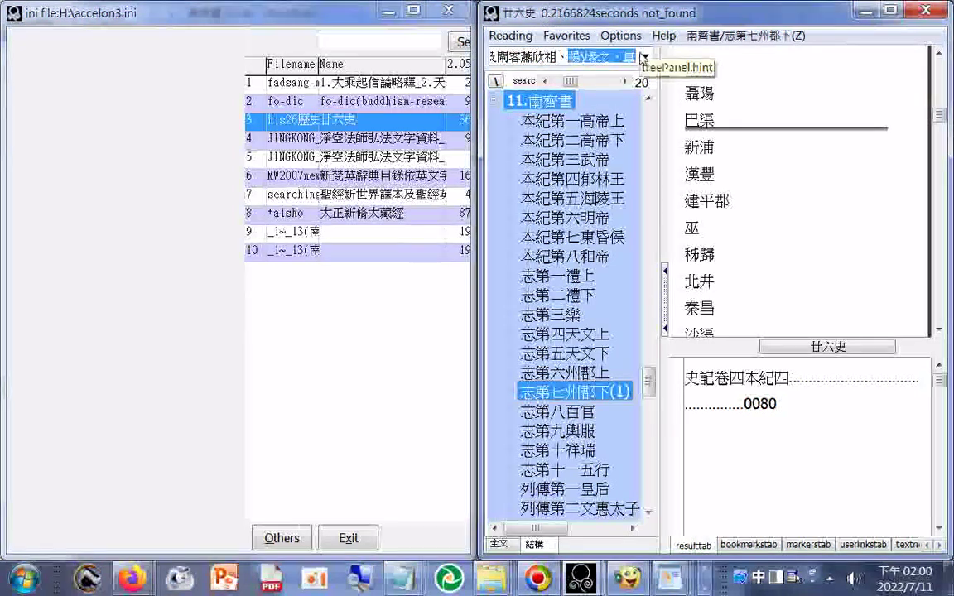
{"action": "key", "text": "Delete"}
{"action": "key", "text": "Delete"}
{"action": "key", "text": "Delete"}
{"action": "key", "text": "Delete"}
{"action": "key", "text": "Delete"}
{"action": "key", "text": "Delete"}
{"action": "key", "text": "Delete"}
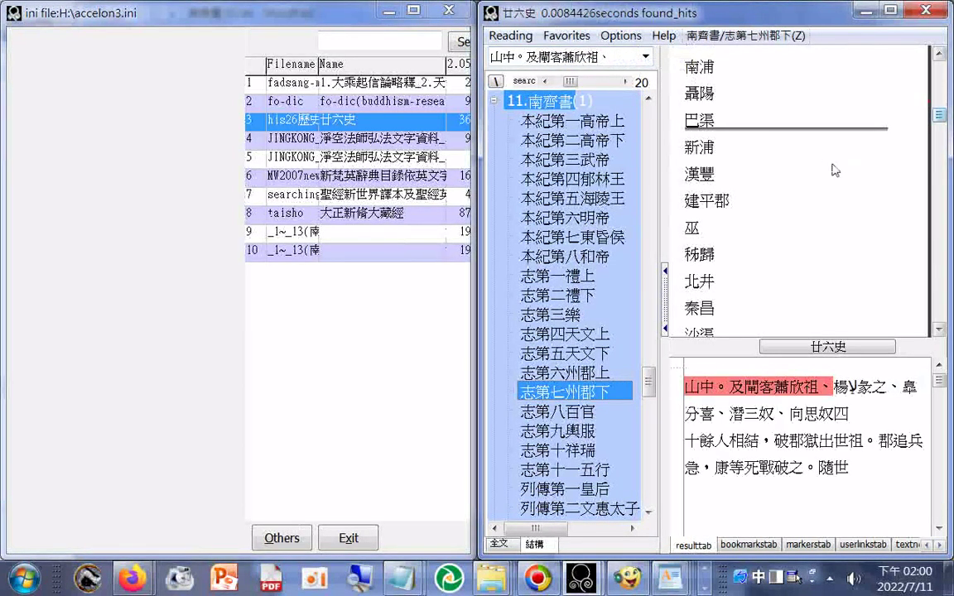
Jump to the found passage, place its line starting with 山中 first in the reading view, and clear the search phrase.
{"action": "left_click", "coordinate": [789, 392]}
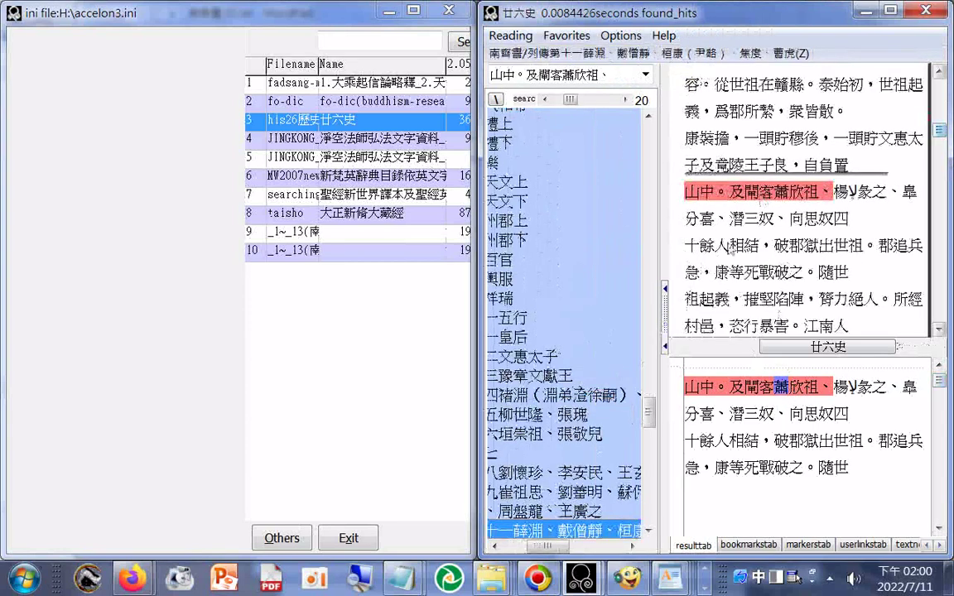
{"action": "left_click_drag", "start_coordinate": [546, 547], "coordinate": [522, 550]}
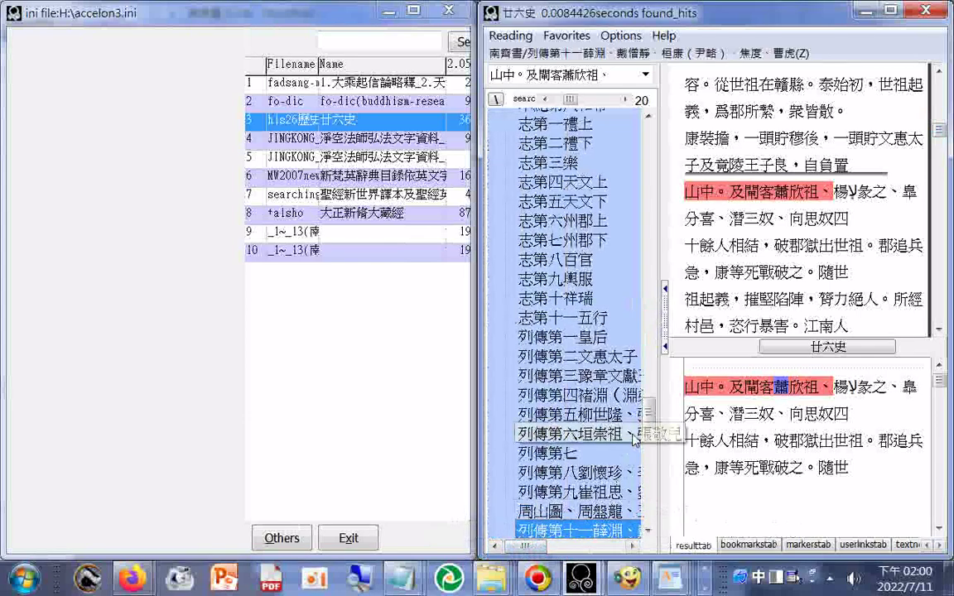
{"action": "left_click_drag", "start_coordinate": [644, 419], "coordinate": [662, 466]}
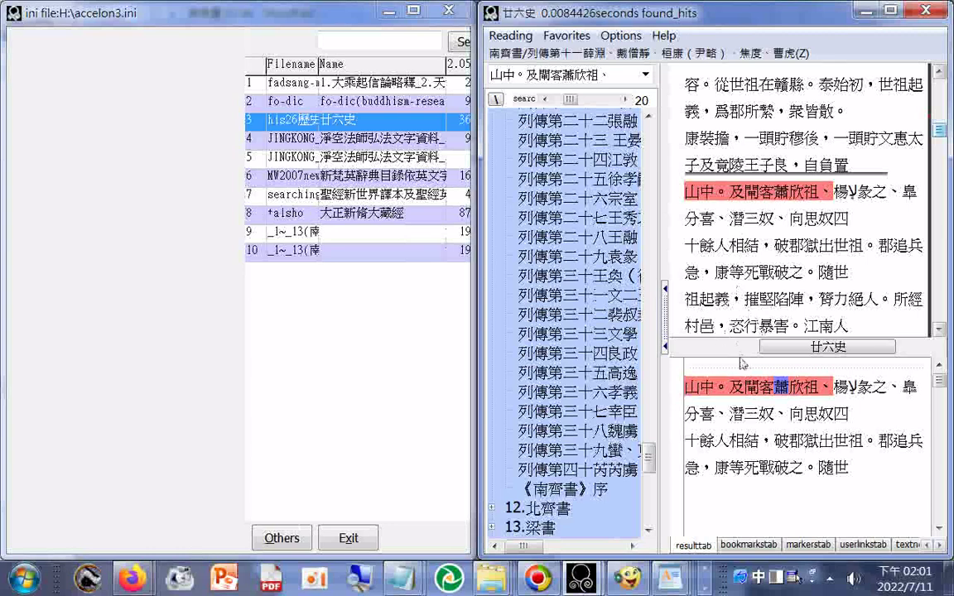
{"action": "left_click", "coordinate": [940, 330]}
{"action": "left_click", "coordinate": [940, 330]}
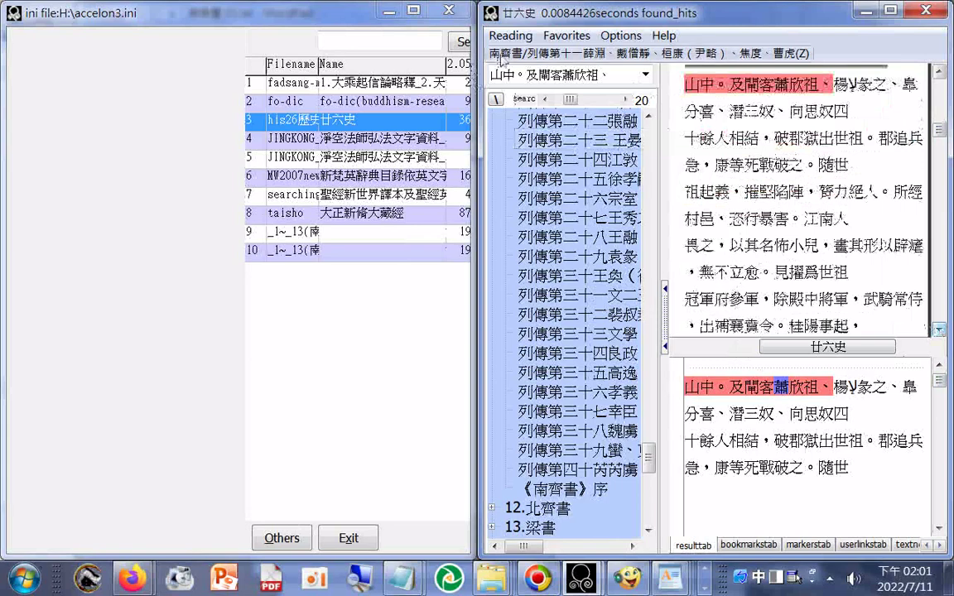
{"action": "left_click", "coordinate": [501, 60]}
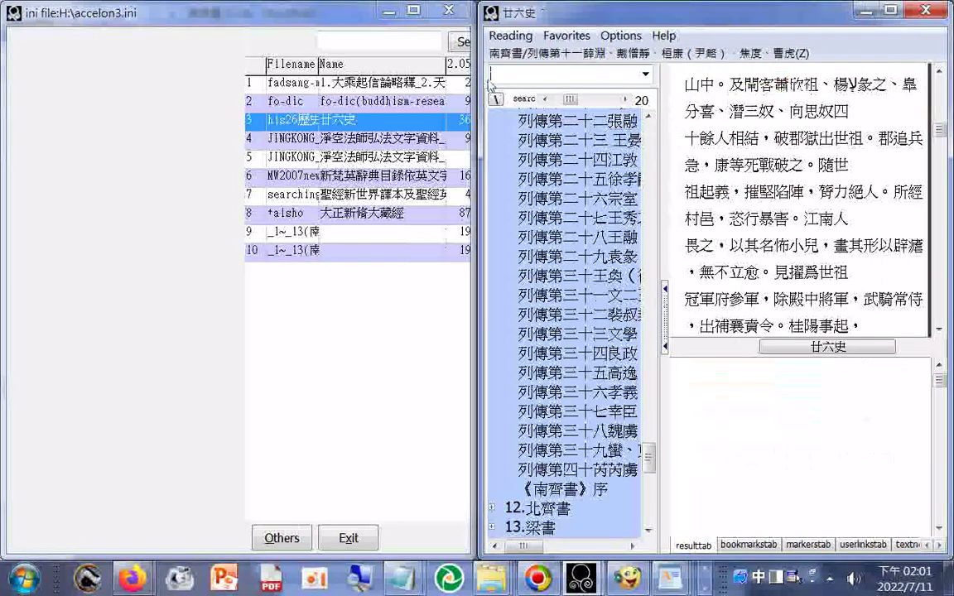
Export the text from the current reading position to drive H: as 南齊書 03.
{"action": "left_click", "coordinate": [511, 36]}
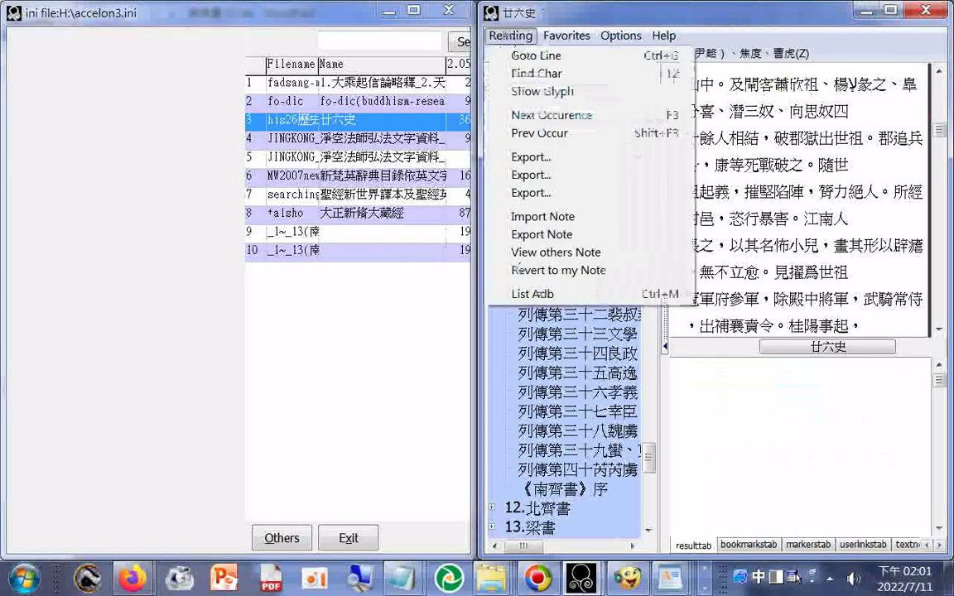
{"action": "left_click", "coordinate": [530, 157]}
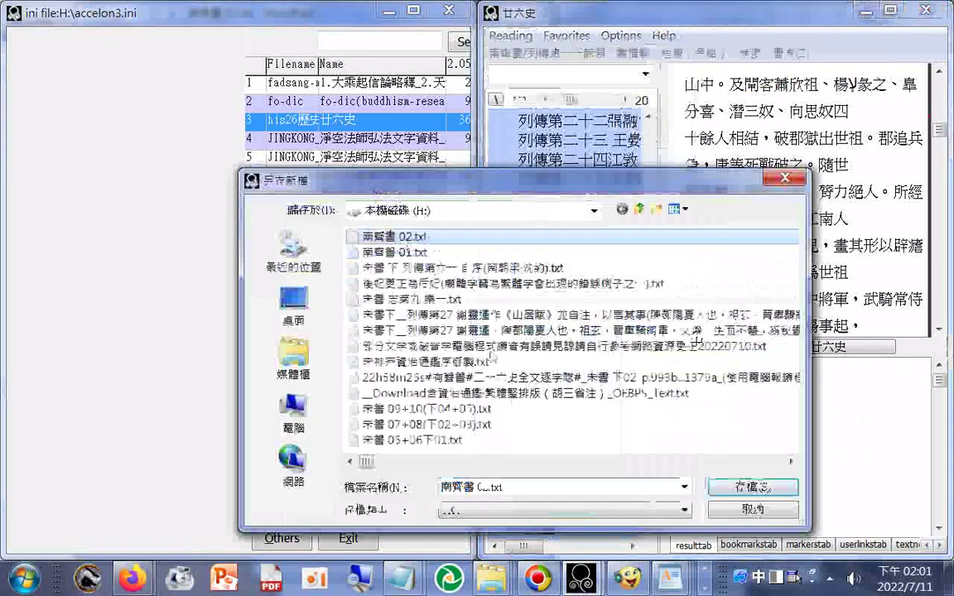
{"action": "left_click_drag", "start_coordinate": [483, 489], "coordinate": [509, 489]}
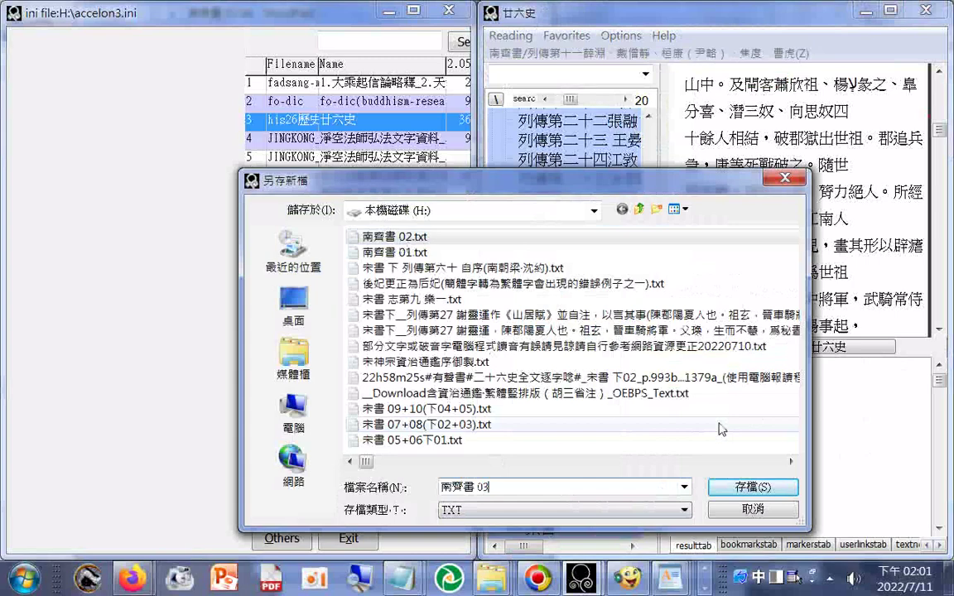
{"action": "key", "text": "Return"}
Bring up the export file list again and open 南齊書 03.txt from it in WordPad.
{"action": "left_click", "coordinate": [510, 36]}
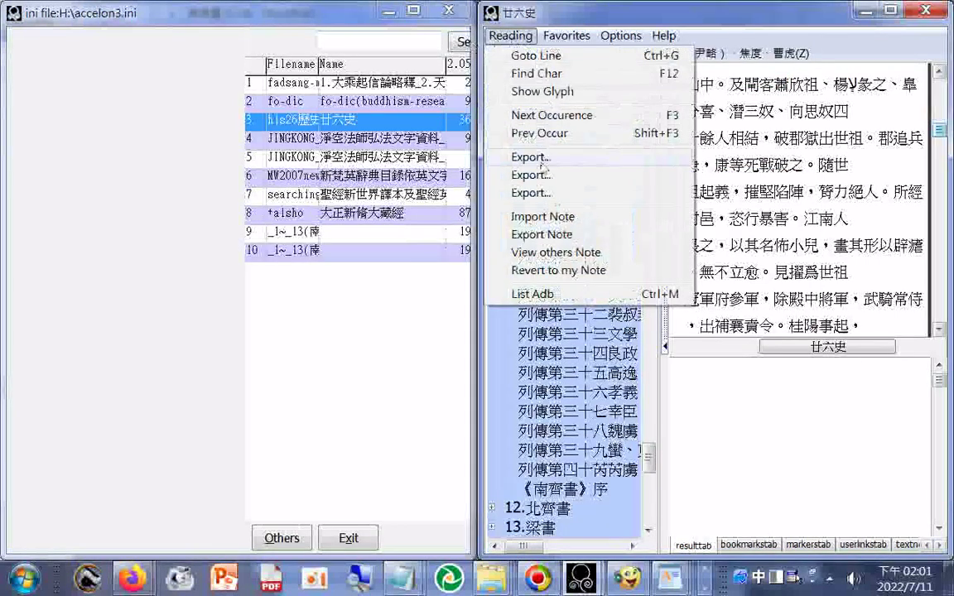
{"action": "left_click", "coordinate": [540, 159]}
{"action": "right_click", "coordinate": [402, 266]}
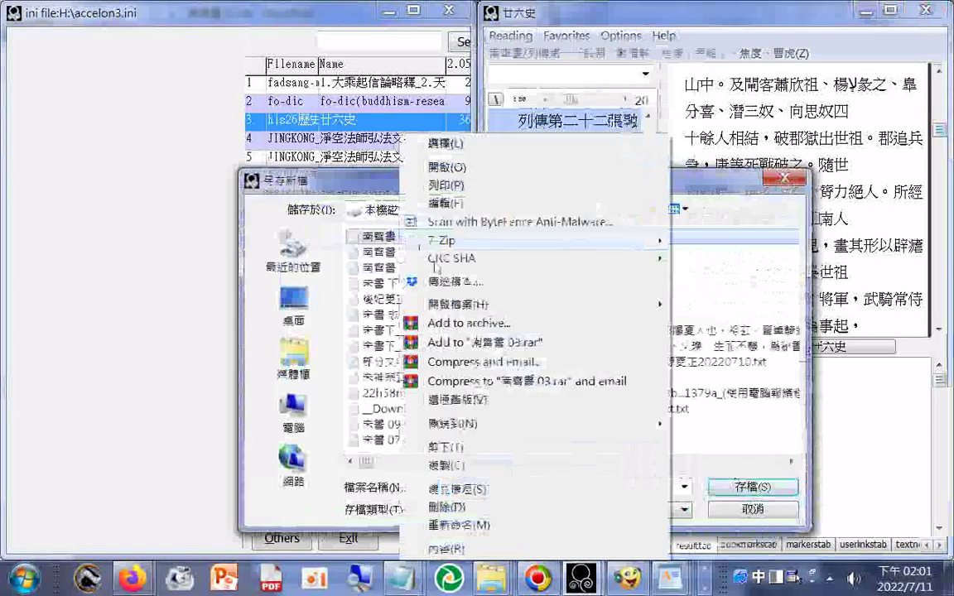
{"action": "mouse_move", "coordinate": [461, 304]}
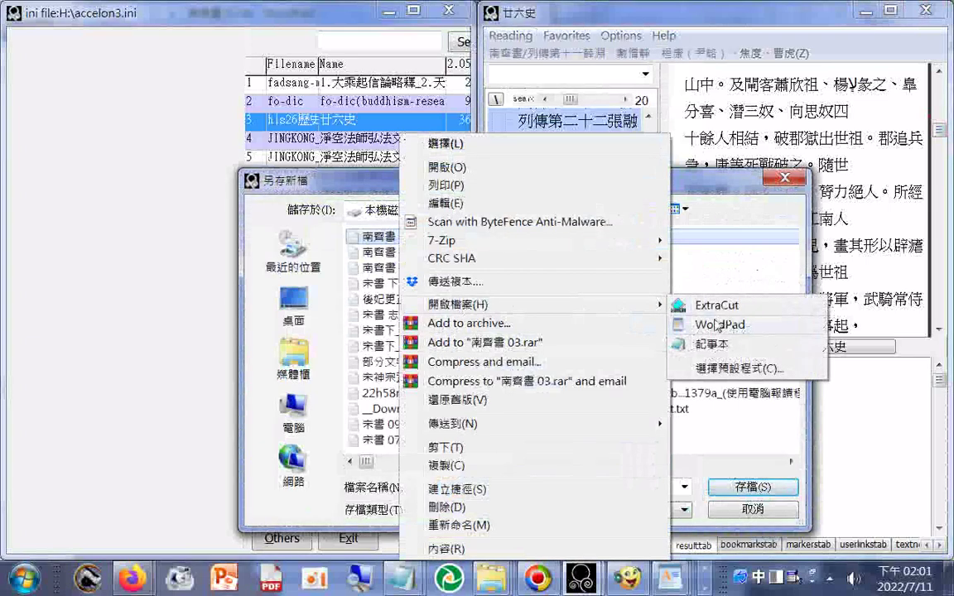
{"action": "left_click", "coordinate": [708, 322]}
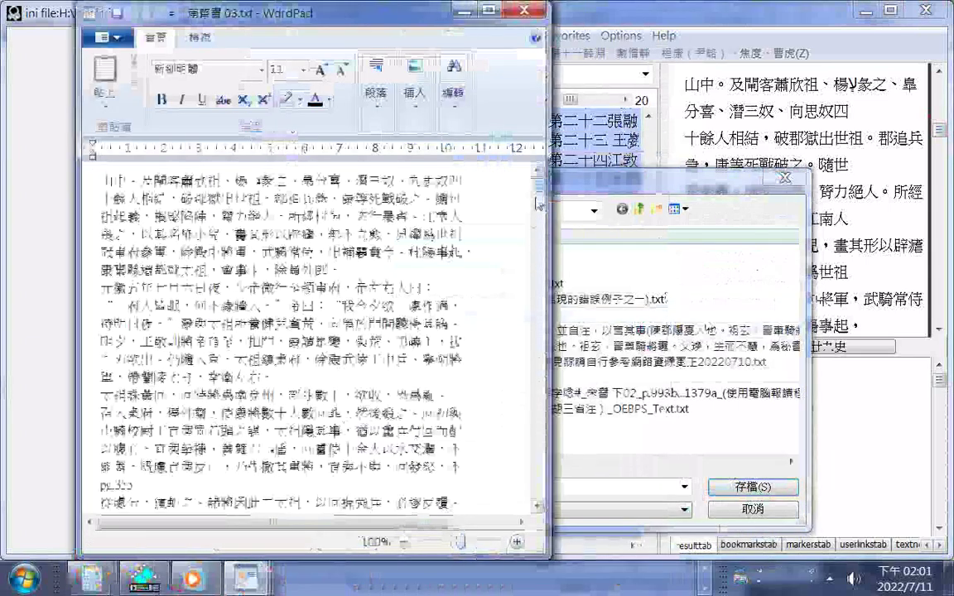
Copy the closing fragment 乃啓申之。明帝使 from the end of 南齊書 03.txt and close WordPad.
{"action": "left_click_drag", "start_coordinate": [540, 203], "coordinate": [537, 494]}
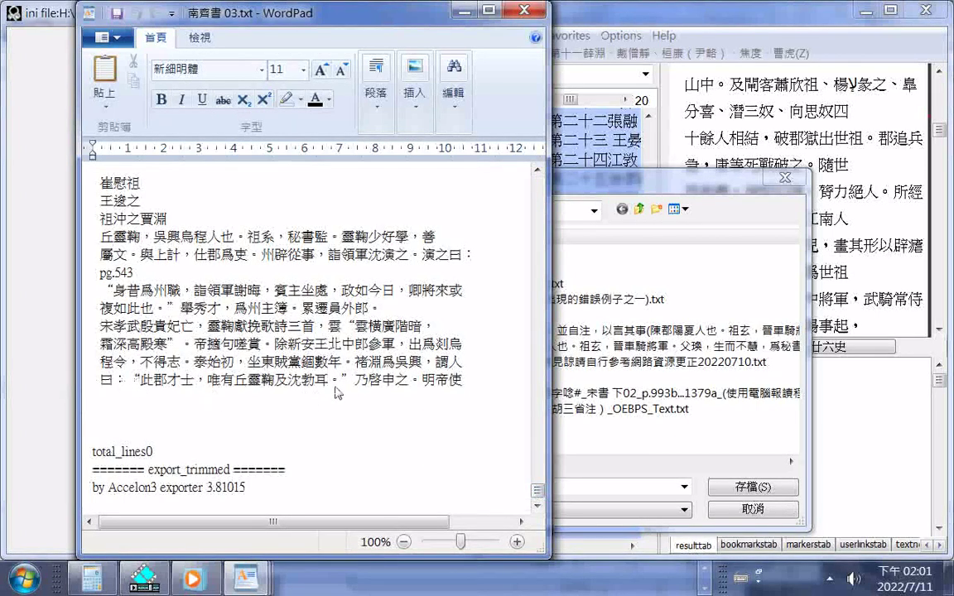
{"action": "left_click_drag", "start_coordinate": [356, 382], "coordinate": [434, 379]}
{"action": "right_click", "coordinate": [434, 380]}
{"action": "left_click", "coordinate": [437, 391]}
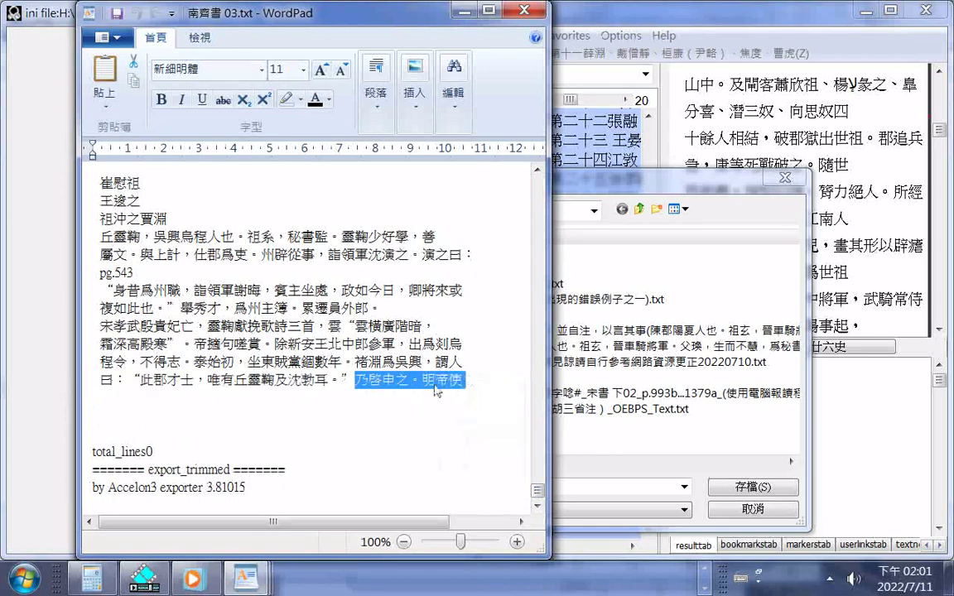
{"action": "left_click", "coordinate": [522, 12]}
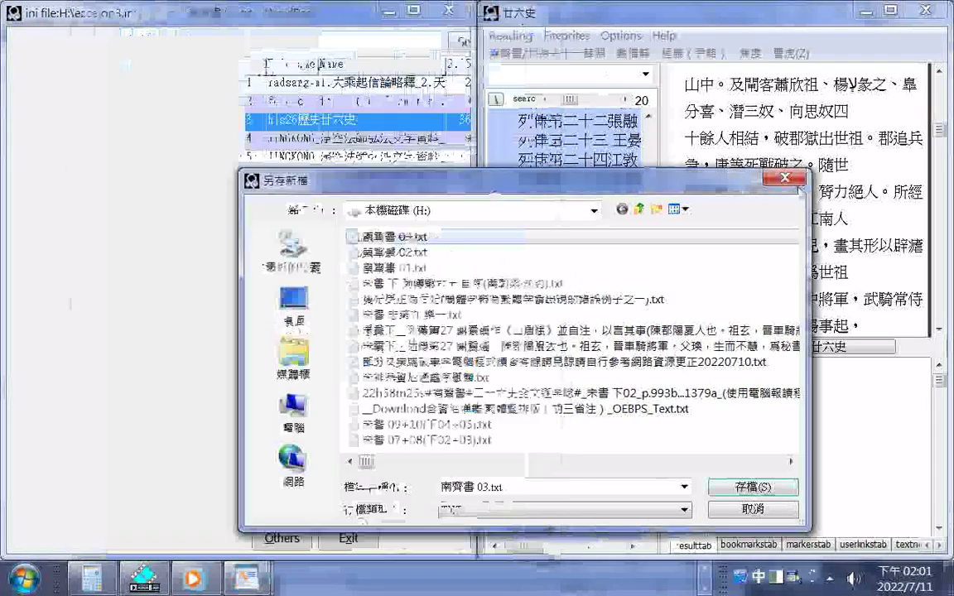
Dismiss the save dialog and search the 廿六史 database for 乃啓申之。明帝使.
{"action": "left_click", "coordinate": [785, 178]}
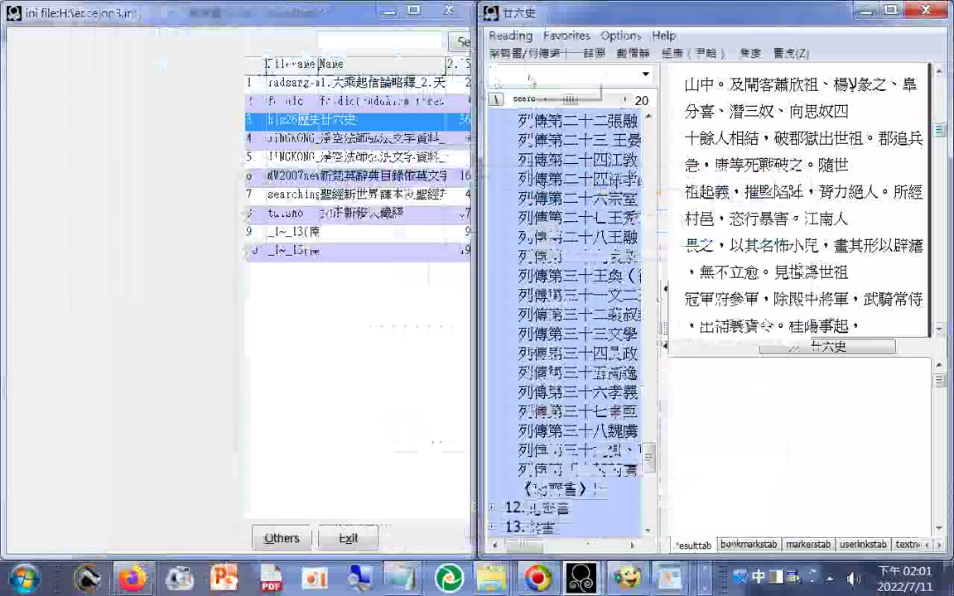
{"action": "right_click", "coordinate": [530, 79]}
{"action": "left_click", "coordinate": [571, 126]}
{"action": "key", "text": "Return"}
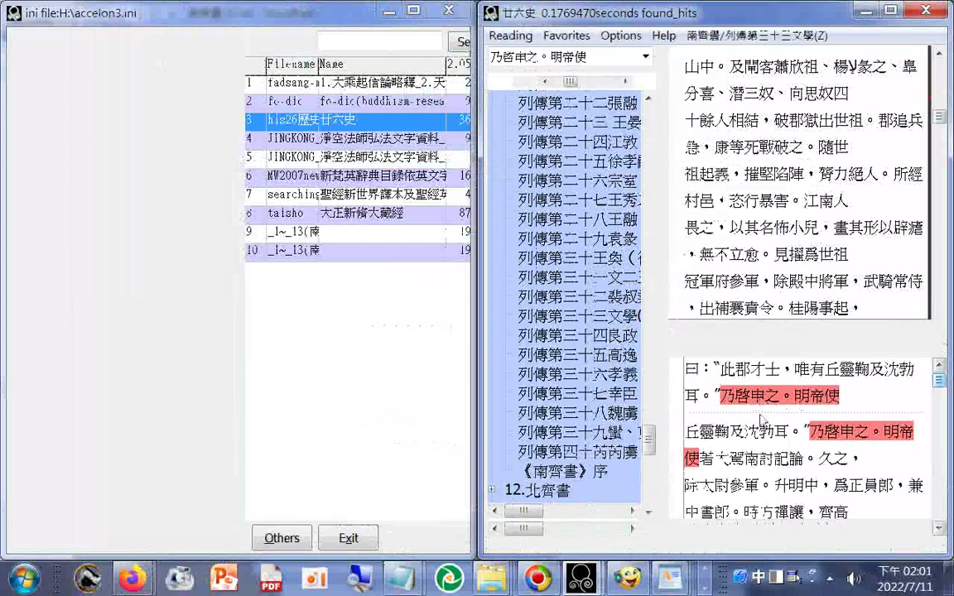
Jump to the 南齊書 hit and place the following line, 著《大駕南討紀論》, first in the reading view.
{"action": "left_click", "coordinate": [757, 414]}
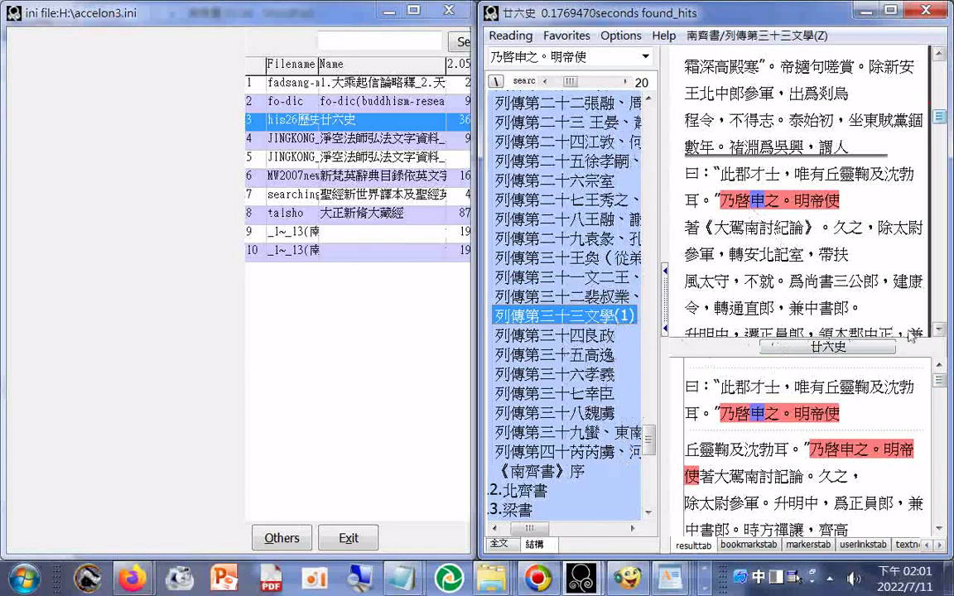
{"action": "left_click", "coordinate": [941, 330]}
{"action": "left_click", "coordinate": [941, 331]}
{"action": "left_click", "coordinate": [941, 329]}
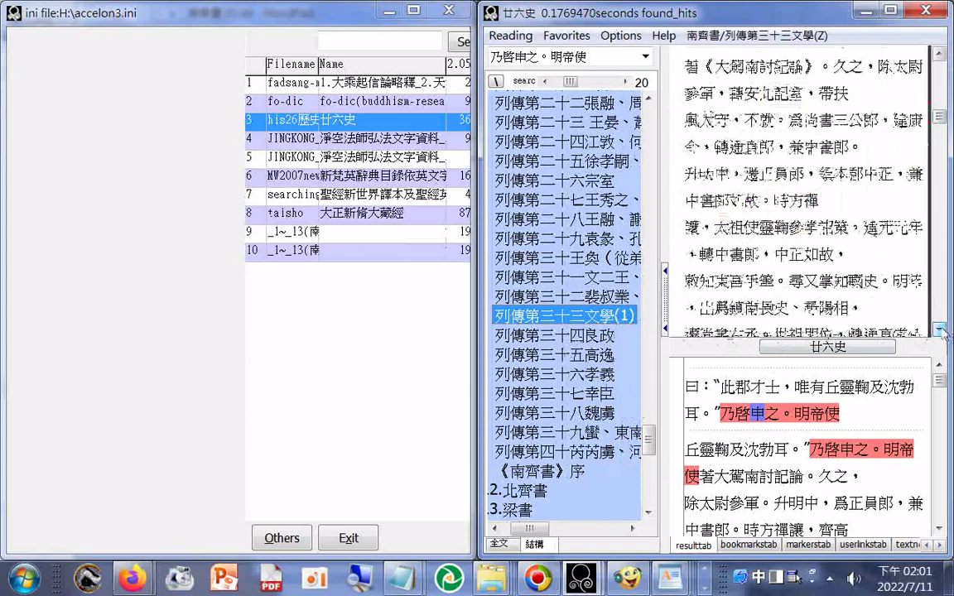
Clear the search phrase and start exporting the text from the current reading position in 列傳第三十三文學.
{"action": "left_click", "coordinate": [939, 53]}
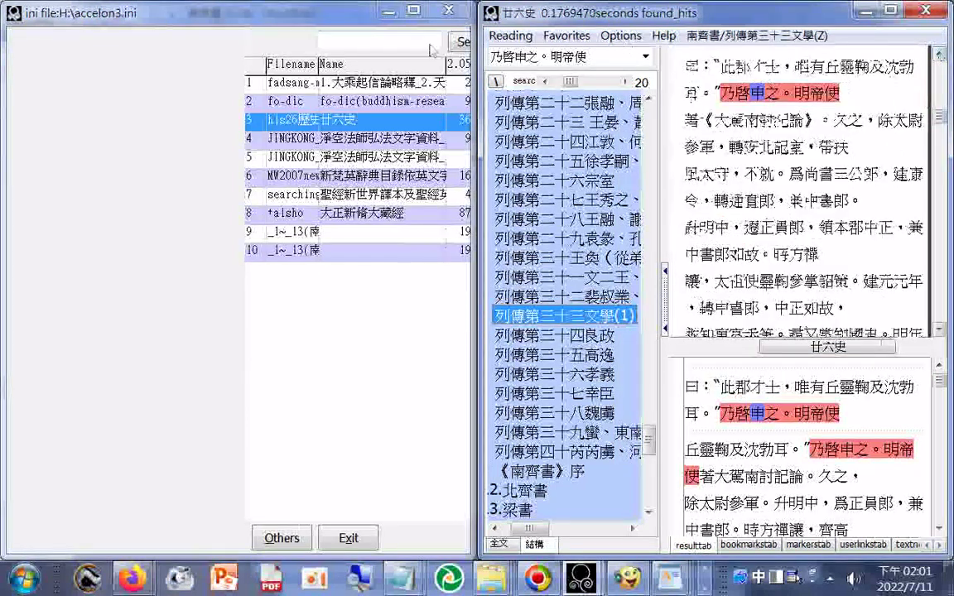
{"action": "left_click_drag", "start_coordinate": [590, 56], "coordinate": [480, 51]}
{"action": "key", "text": "Delete"}
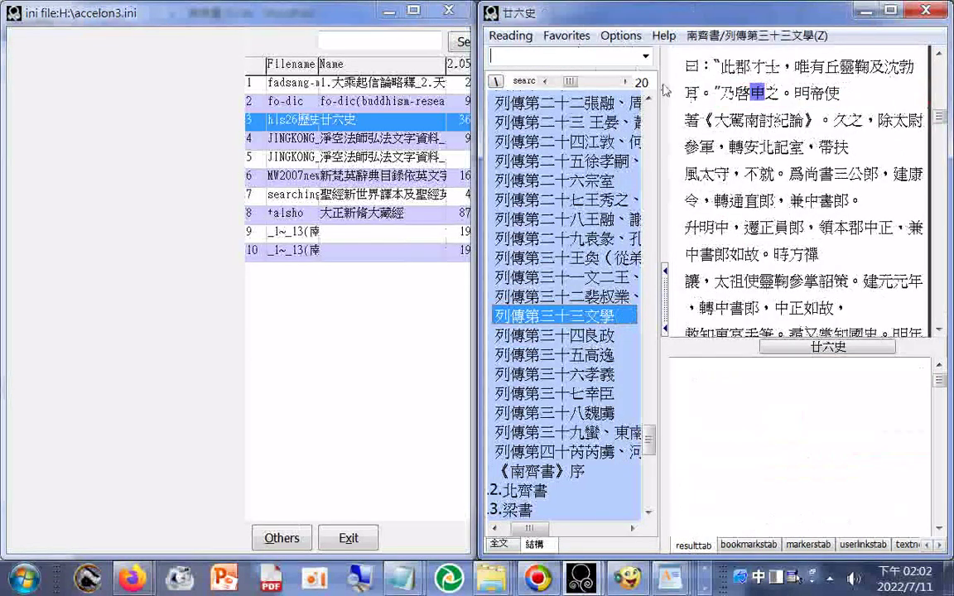
{"action": "left_click", "coordinate": [507, 37]}
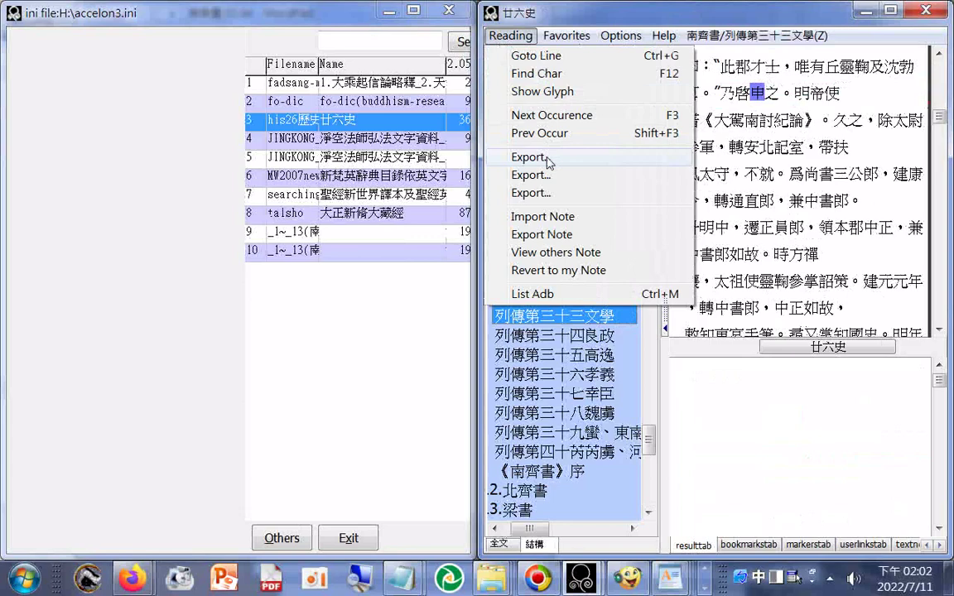
{"action": "left_click", "coordinate": [548, 163]}
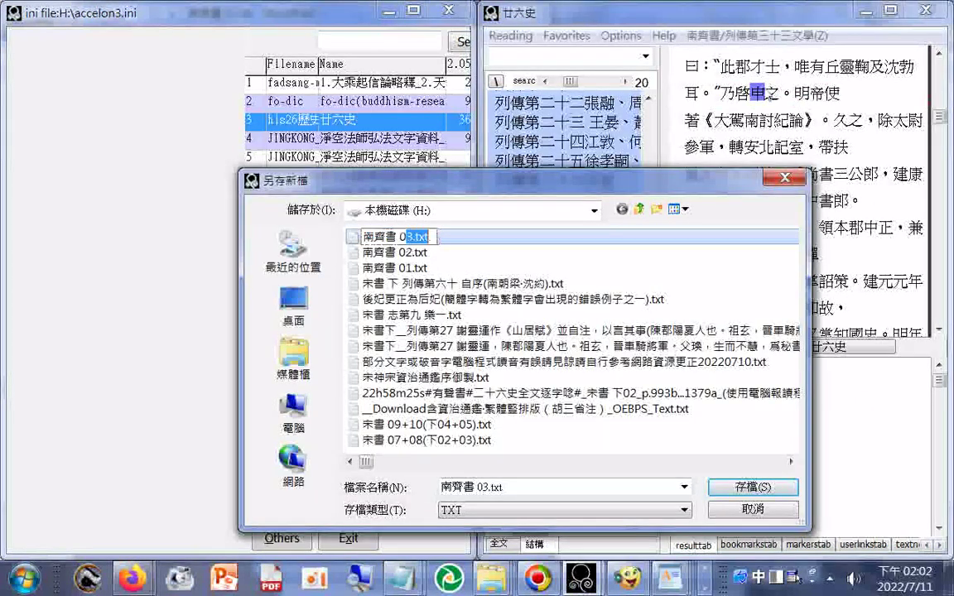
{"action": "type", "text": "4"}
{"action": "key", "text": "Return"}
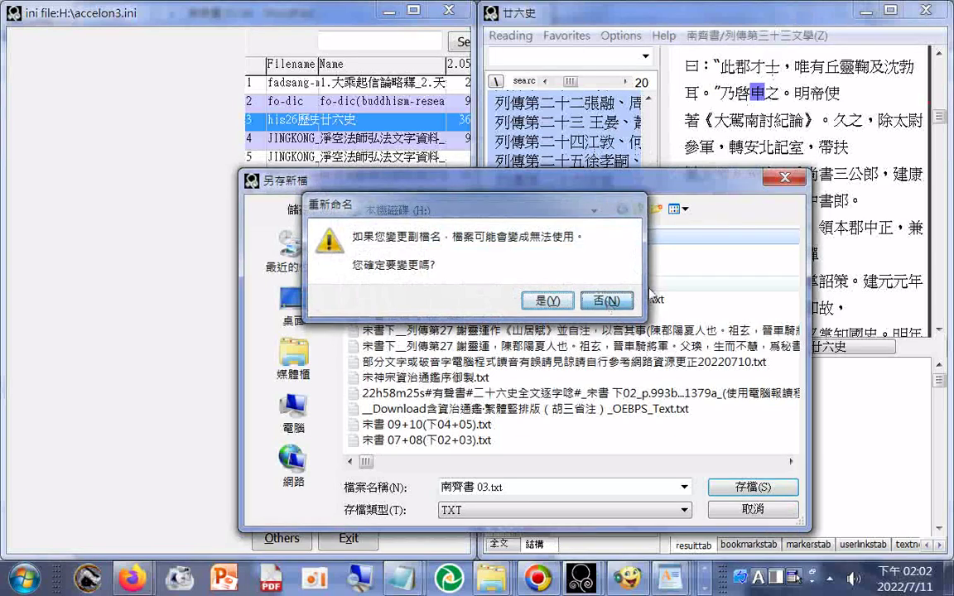
{"action": "left_click", "coordinate": [607, 301]}
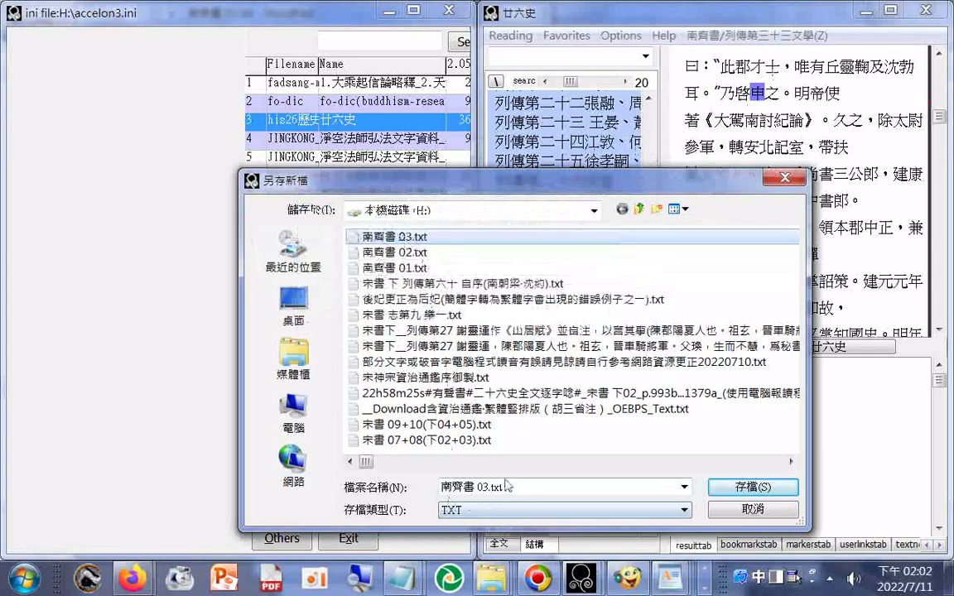
Name the export file 南齊書 04 and save it as TXT on drive H:.
{"action": "left_click_drag", "start_coordinate": [483, 487], "coordinate": [623, 455]}
{"action": "type", "text": "4"}
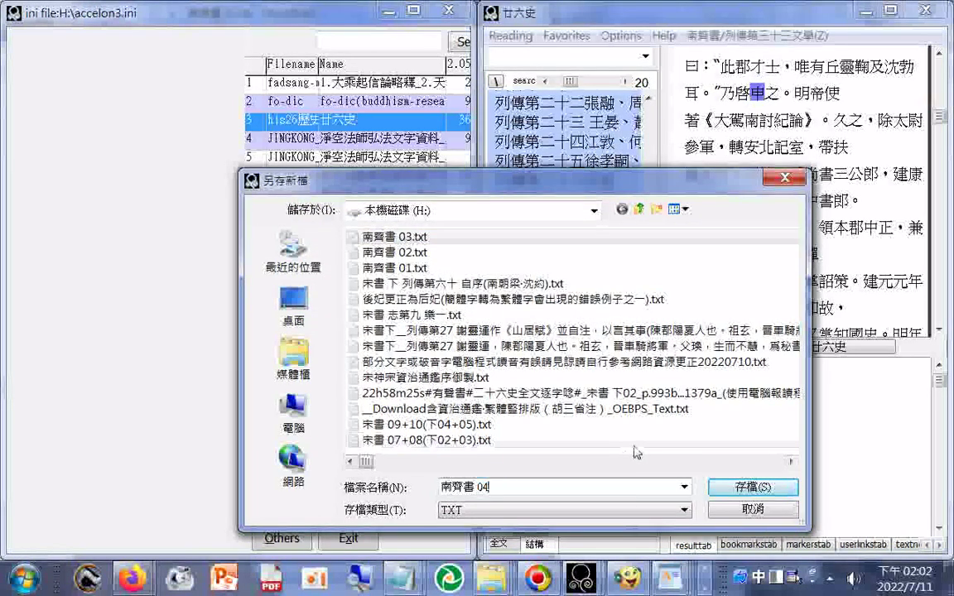
{"action": "key", "text": "Return"}
{"action": "left_click", "coordinate": [753, 487]}
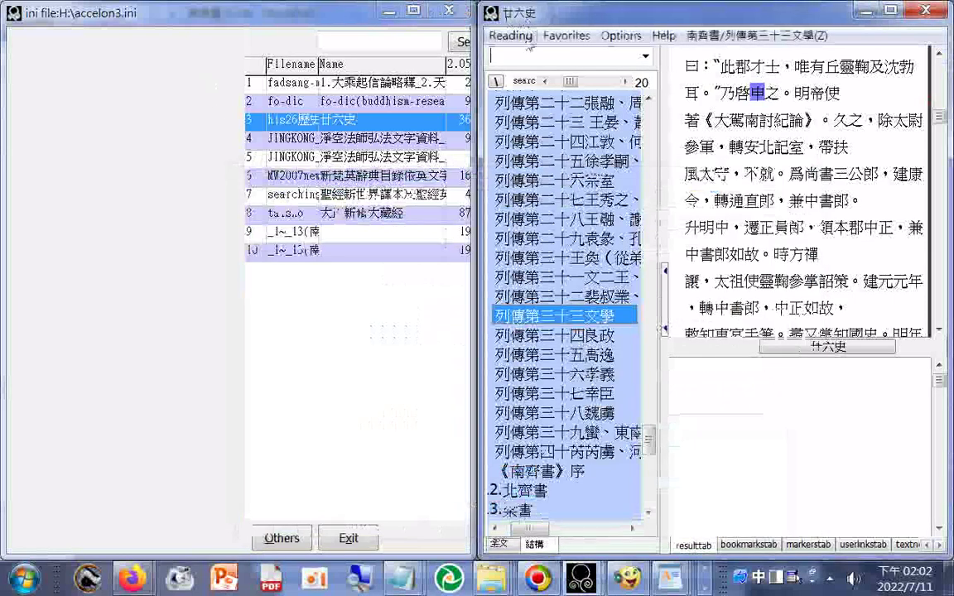
Bring up the export file list again and open 南齊書 04.txt from it in WordPad.
{"action": "left_click", "coordinate": [508, 36]}
{"action": "left_click", "coordinate": [527, 161]}
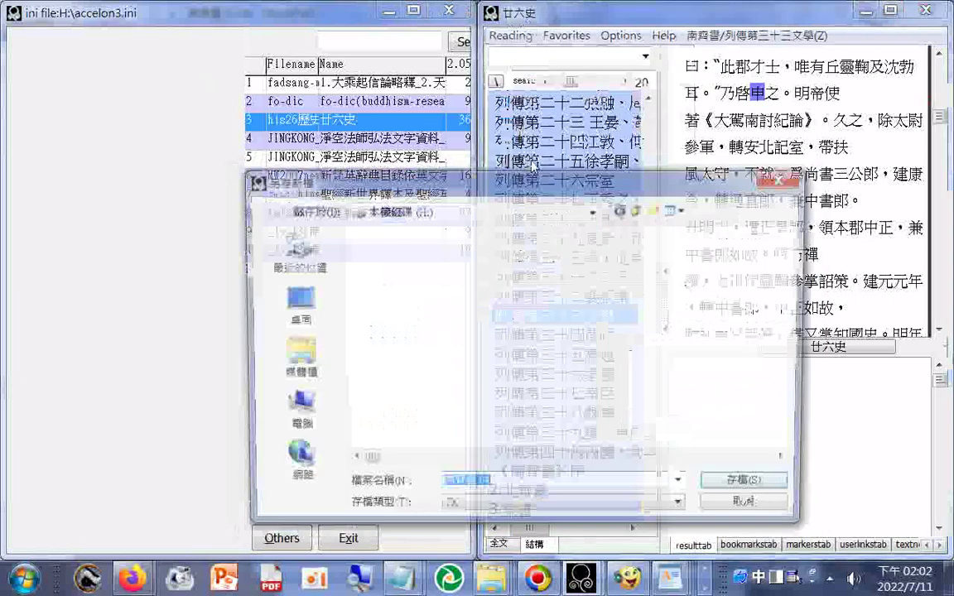
{"action": "right_click", "coordinate": [402, 238]}
{"action": "mouse_move", "coordinate": [613, 304]}
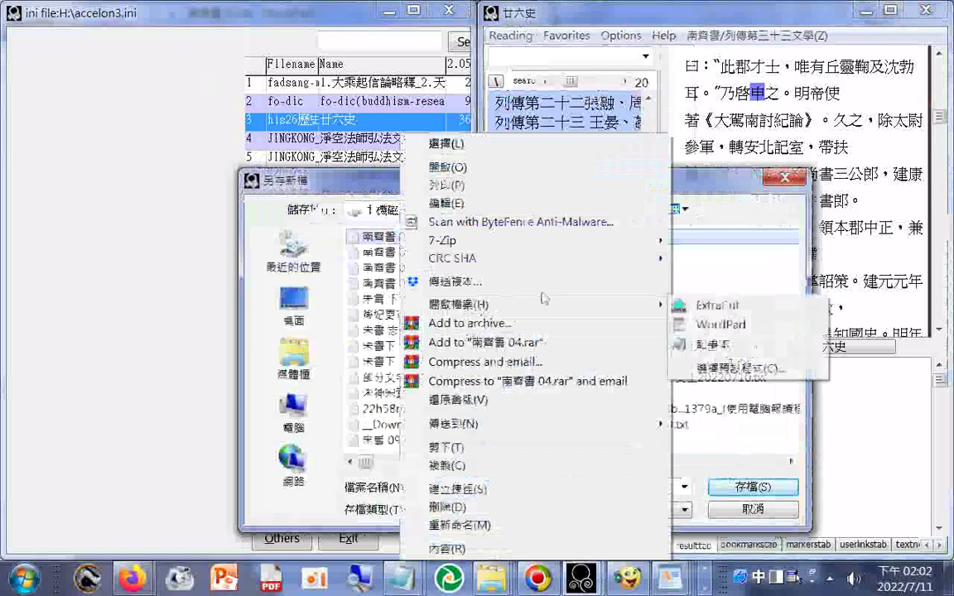
{"action": "left_click", "coordinate": [702, 327]}
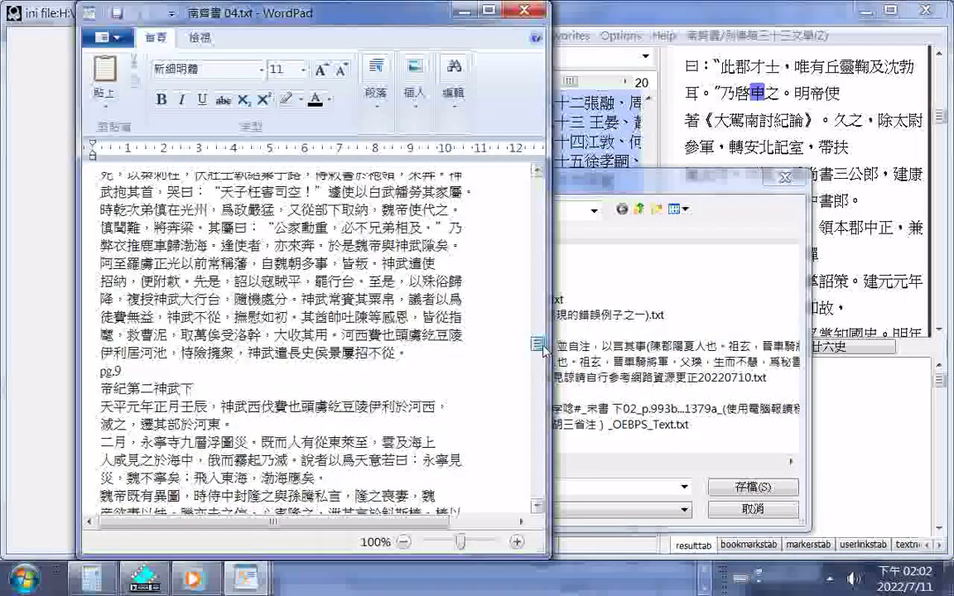
Copy the closing fragment 以清河地在畿內，改封樂安王。轉侍中、 from the end of 南齊書 04.txt.
{"action": "left_click_drag", "start_coordinate": [542, 350], "coordinate": [551, 455]}
{"action": "scroll", "coordinate": [552, 462], "scroll_direction": "down", "scroll_amount": 10}
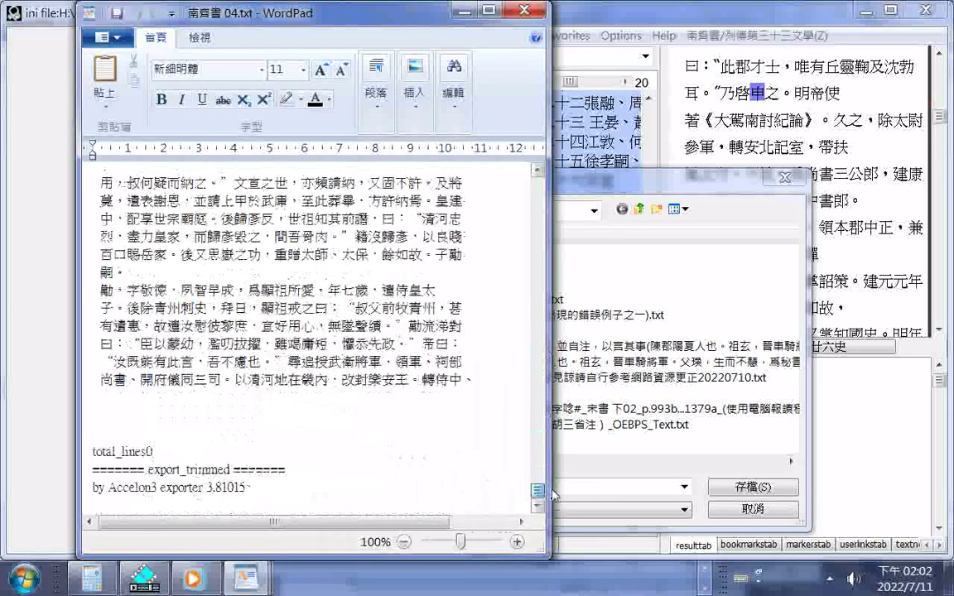
{"action": "left_click_drag", "start_coordinate": [236, 379], "coordinate": [472, 382]}
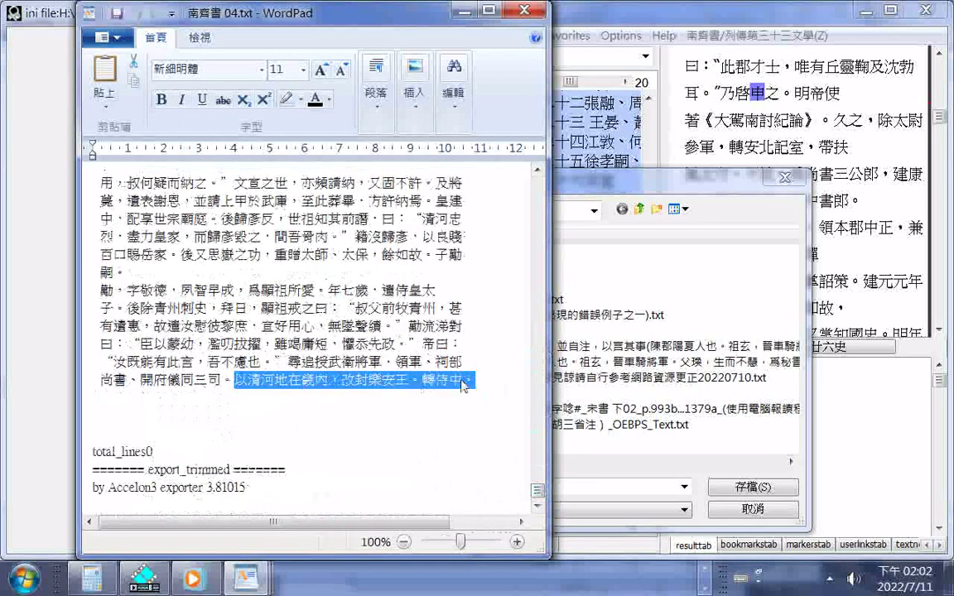
{"action": "right_click", "coordinate": [427, 383]}
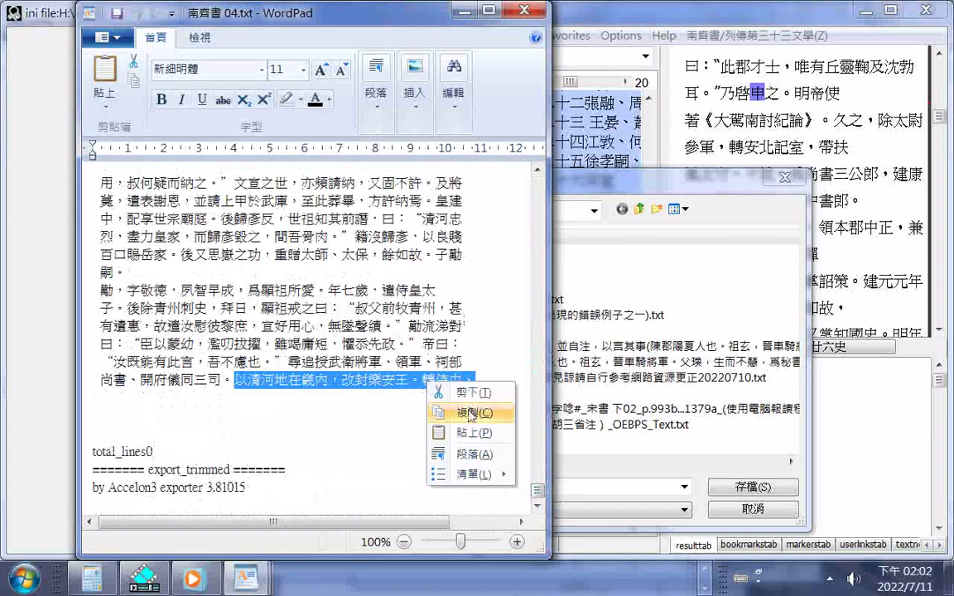
{"action": "left_click", "coordinate": [469, 414]}
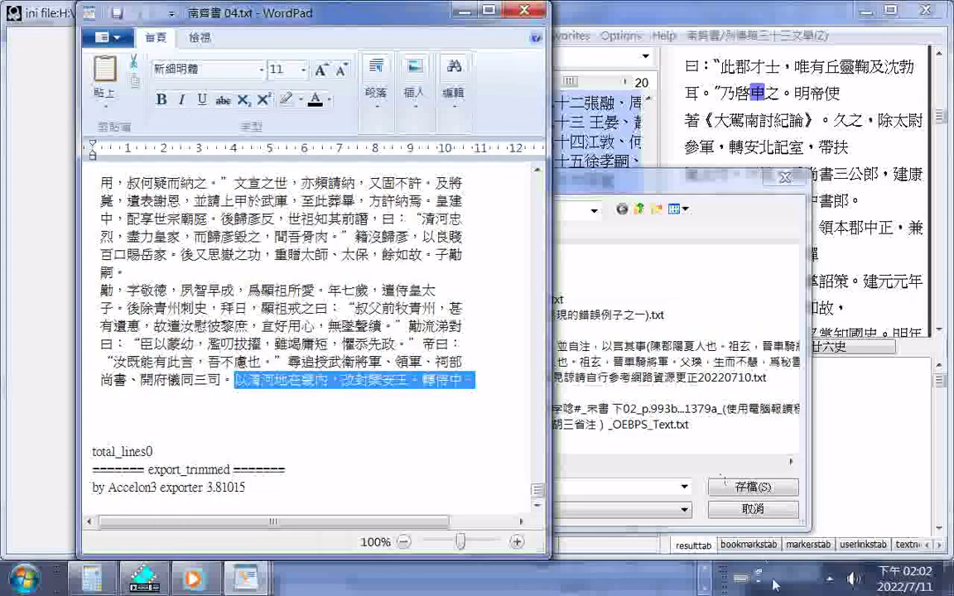
Dismiss the save dialog, search 廿六史 for the copied fragment 以清河地在畿內，改封樂安王。轉侍中、 and jump to its hit.
{"action": "left_click", "coordinate": [753, 509]}
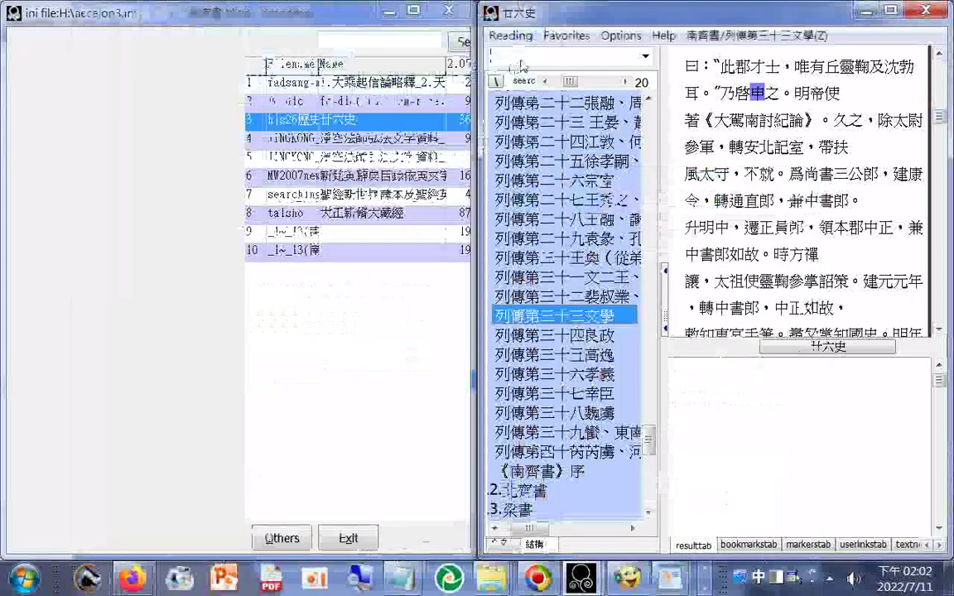
{"action": "right_click", "coordinate": [523, 58]}
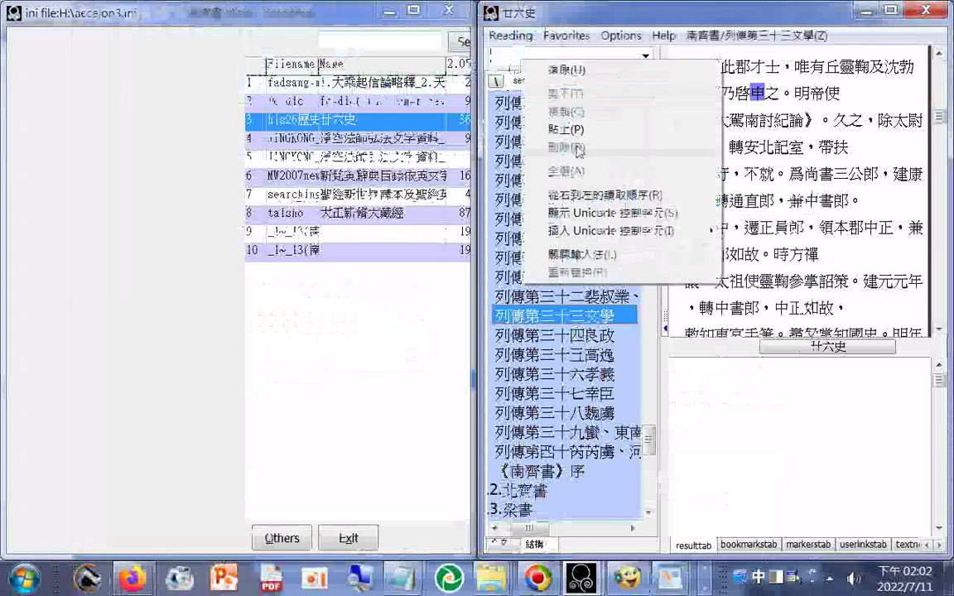
{"action": "left_click", "coordinate": [580, 130]}
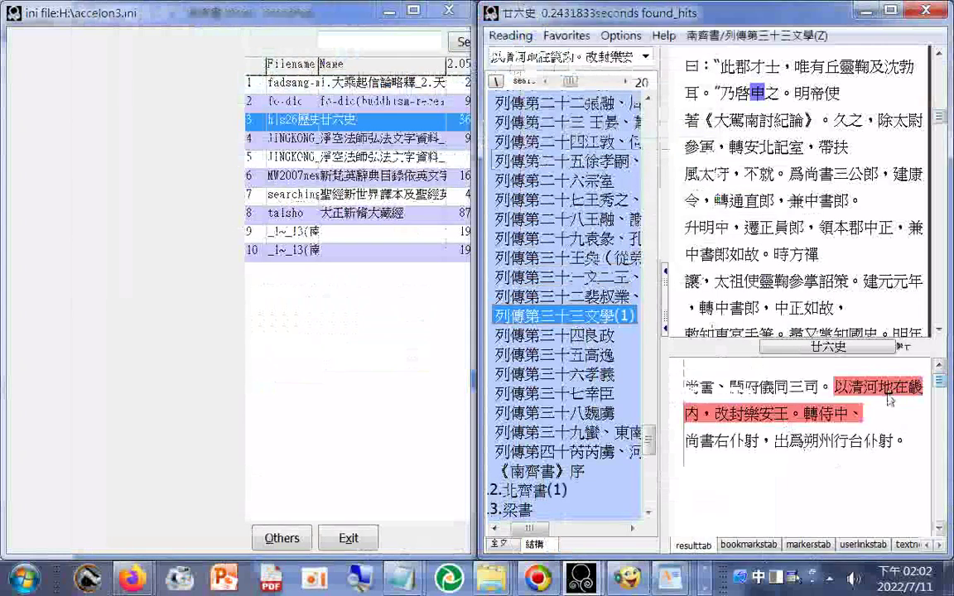
{"action": "left_click", "coordinate": [870, 388]}
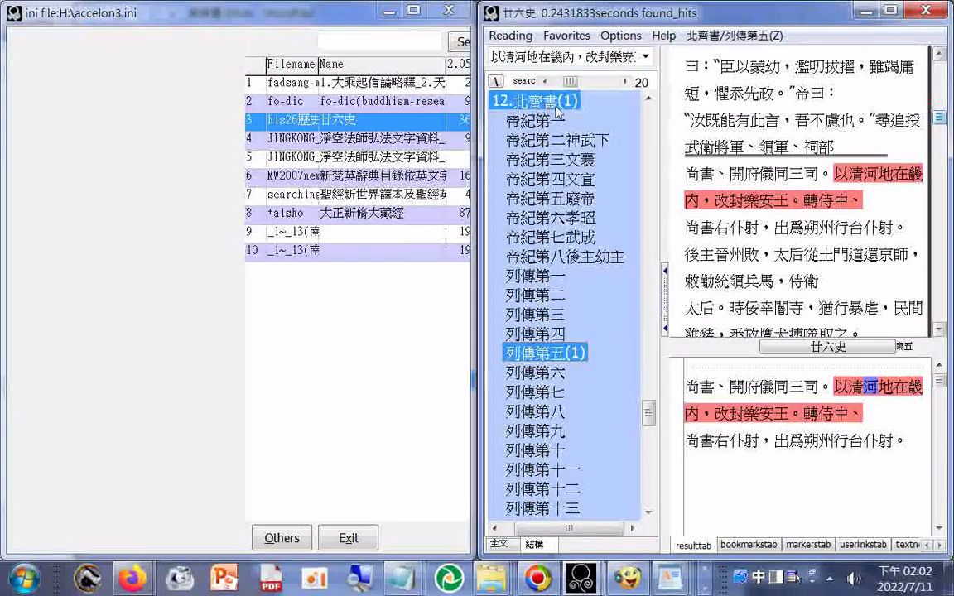
Locate the 12.北齊書 entry in the structure tree and collapse its chapter list.
{"action": "left_click", "coordinate": [650, 99]}
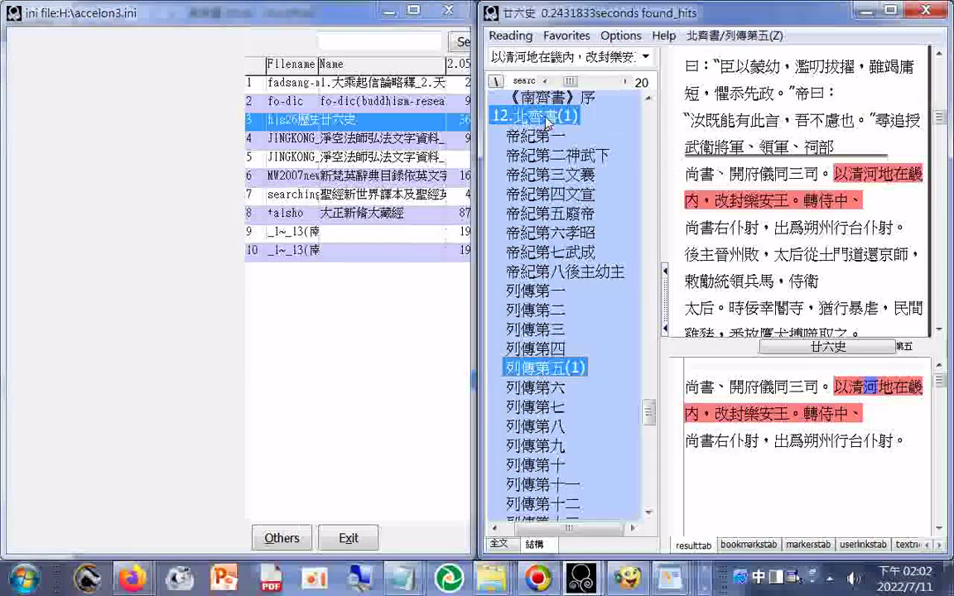
{"action": "left_click", "coordinate": [649, 100]}
{"action": "left_click", "coordinate": [649, 99]}
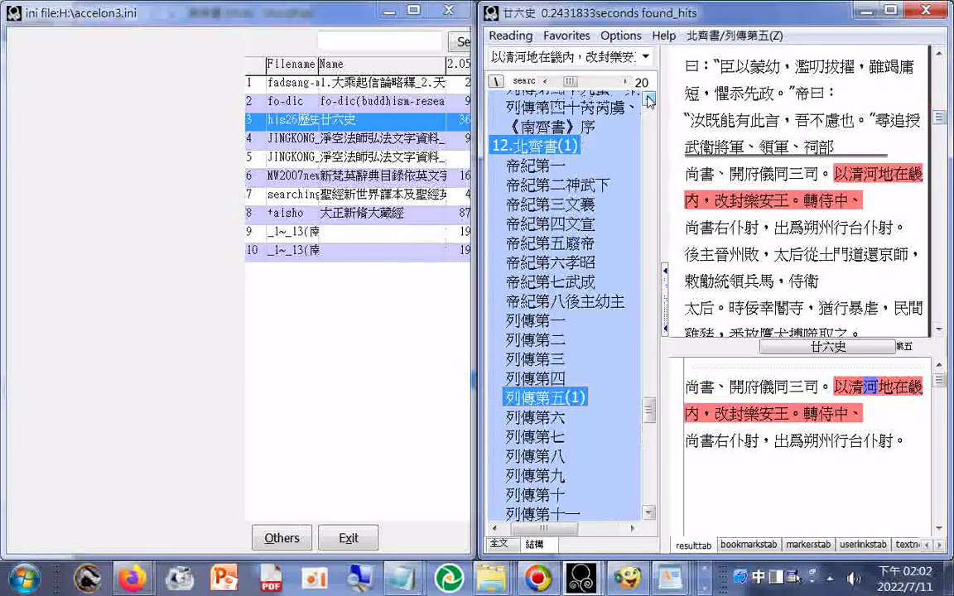
{"action": "left_click", "coordinate": [532, 150]}
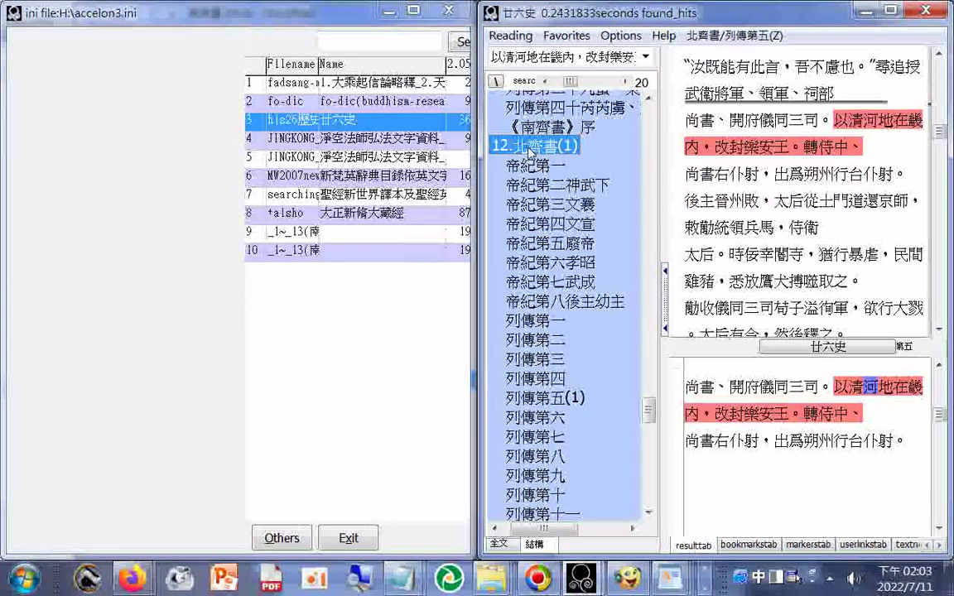
{"action": "double_click", "coordinate": [530, 148]}
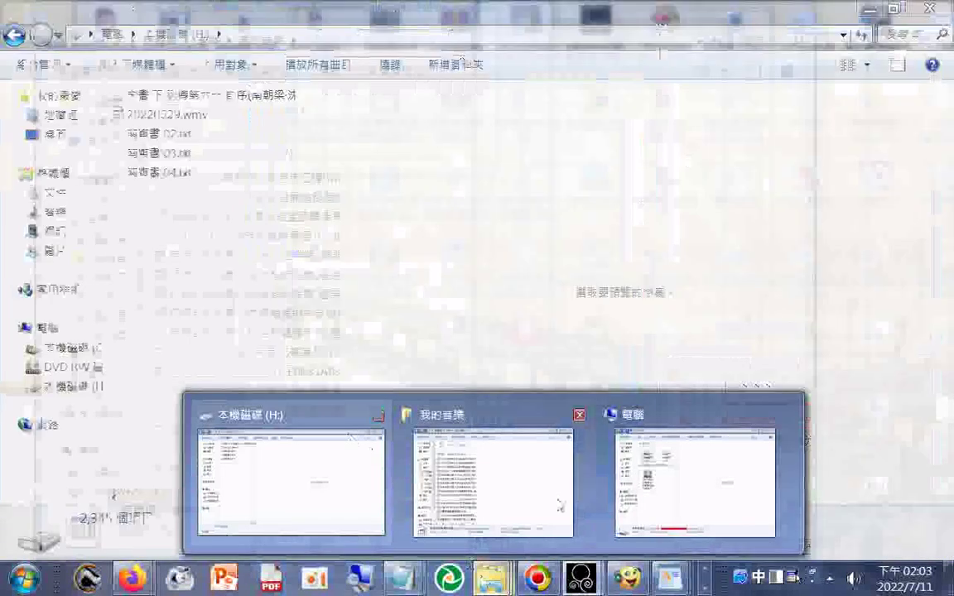
Switch to the open WordPad window holding 南齊書 04.txt and deselect the fragment at its end.
{"action": "mouse_move", "coordinate": [678, 580]}
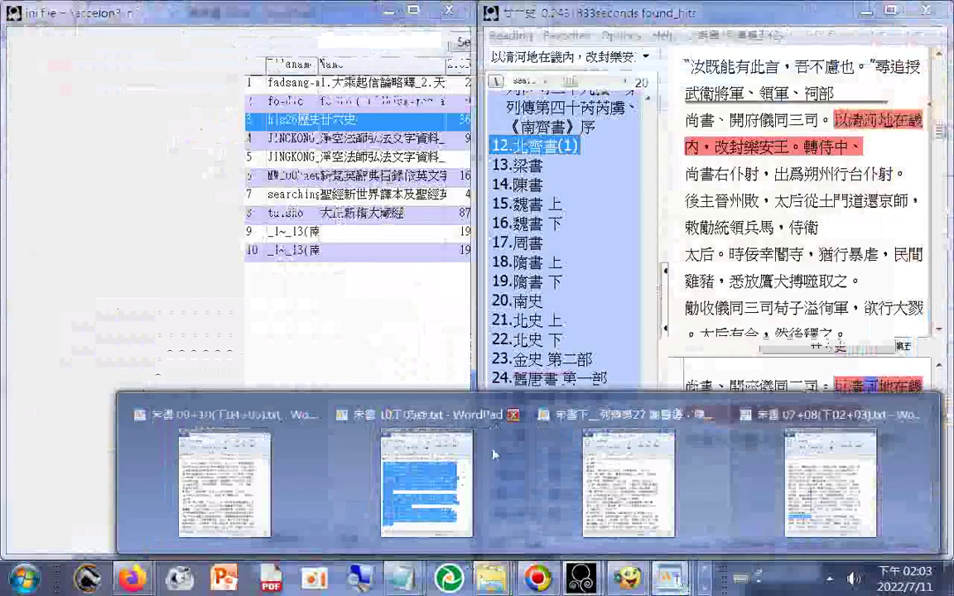
{"action": "left_click", "coordinate": [709, 587]}
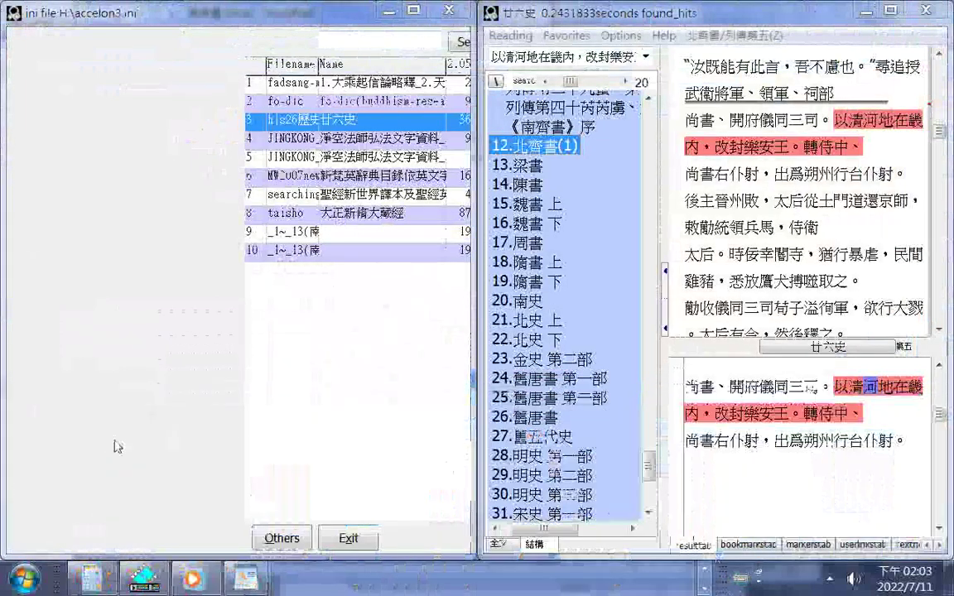
{"action": "mouse_move", "coordinate": [247, 584]}
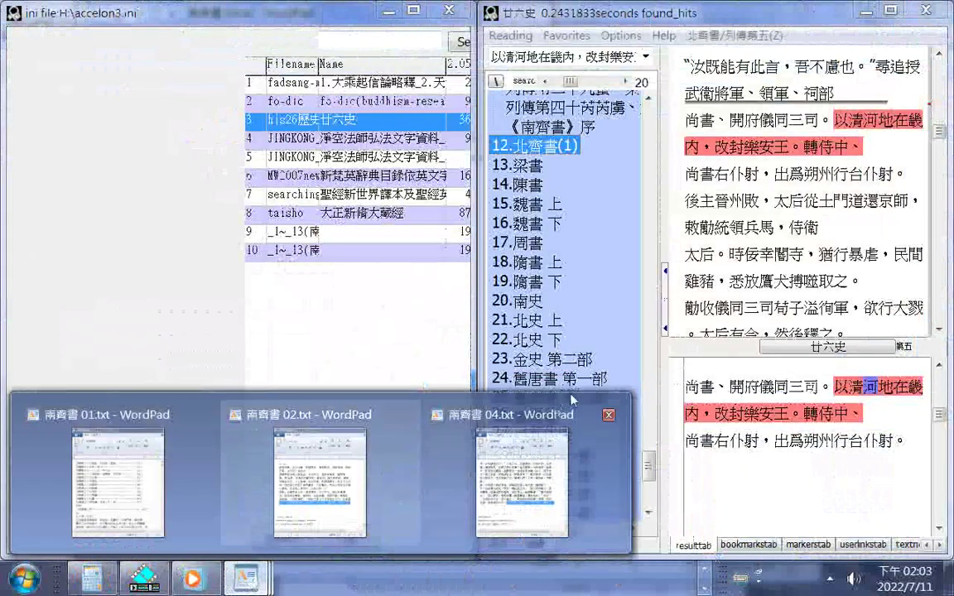
{"action": "left_click", "coordinate": [528, 414]}
{"action": "left_click", "coordinate": [254, 340]}
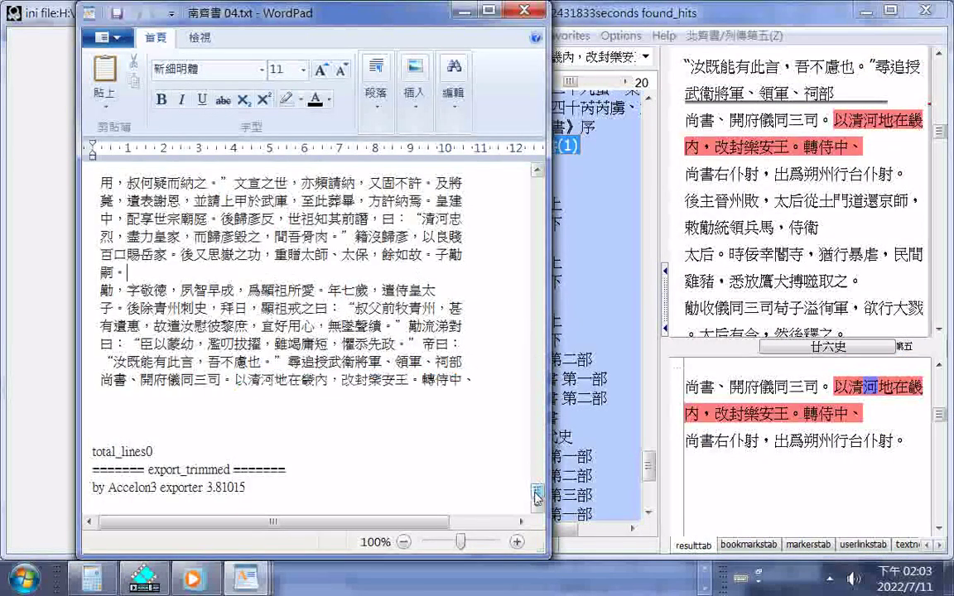
Examine 南齊書 04.txt for where the 北齊書 title and table of contents begin, and check the file's end.
{"action": "left_click_drag", "start_coordinate": [537, 498], "coordinate": [517, 328]}
{"action": "scroll", "coordinate": [518, 329], "scroll_direction": "down", "scroll_amount": 3}
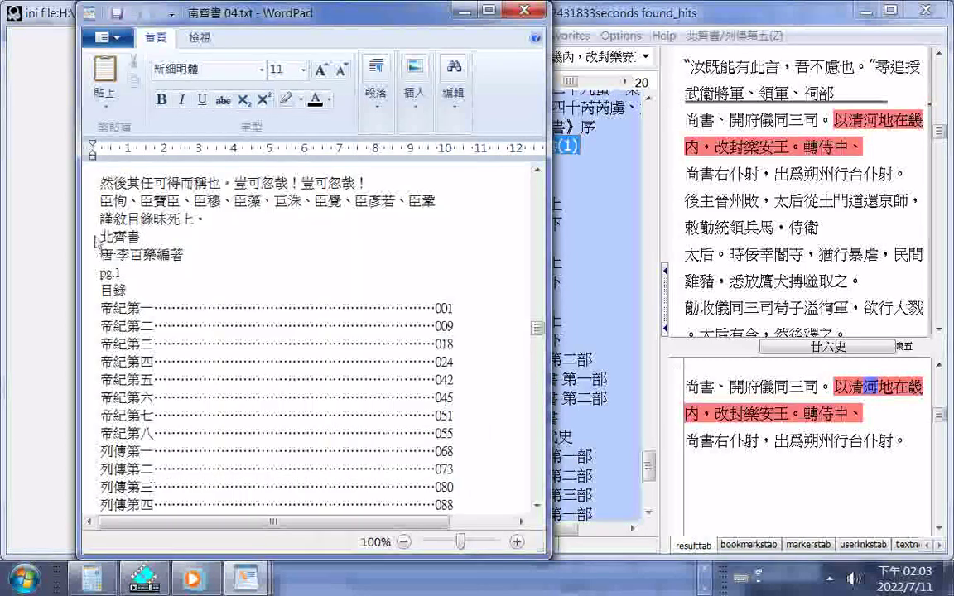
{"action": "left_click_drag", "start_coordinate": [97, 240], "coordinate": [435, 433]}
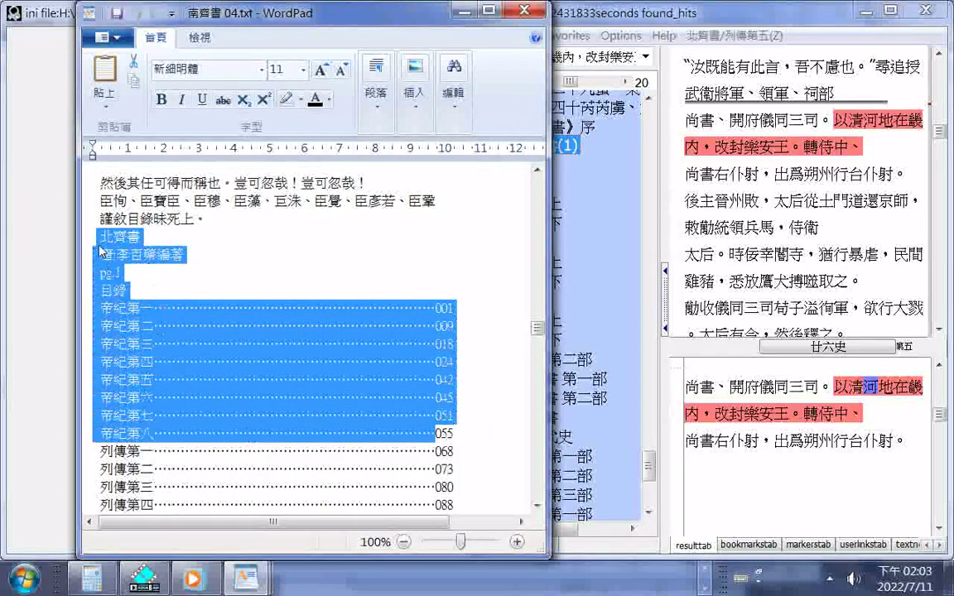
{"action": "left_click_drag", "start_coordinate": [97, 240], "coordinate": [155, 364]}
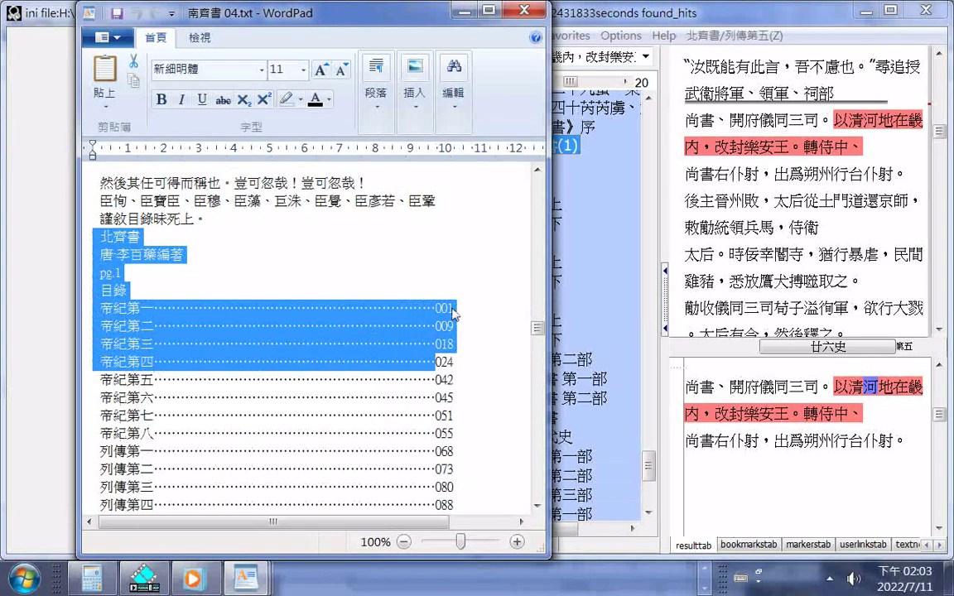
{"action": "scroll", "coordinate": [439, 290], "scroll_direction": "down", "scroll_amount": 2}
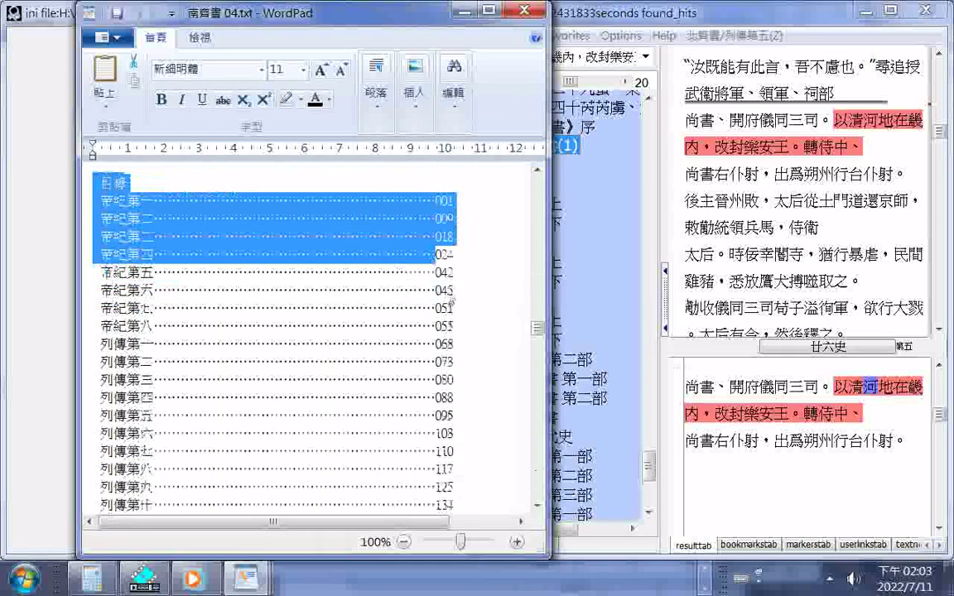
{"action": "scroll", "coordinate": [427, 271], "scroll_direction": "up", "scroll_amount": 2}
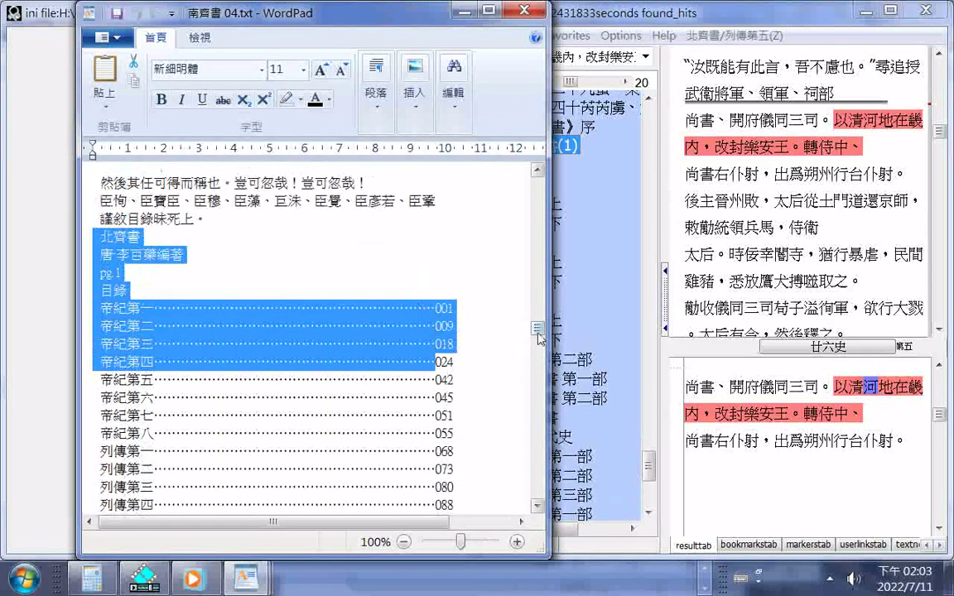
{"action": "left_click_drag", "start_coordinate": [538, 334], "coordinate": [534, 491]}
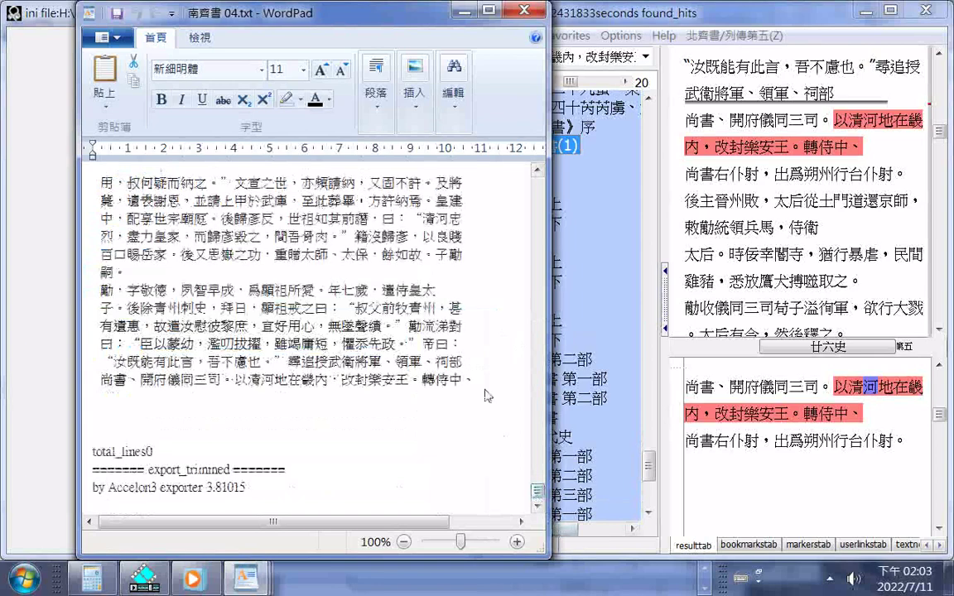
Cut the entire text out of 南齊書 04.txt.
{"action": "key", "text": "ctrl+a"}
{"action": "right_click", "coordinate": [358, 262]}
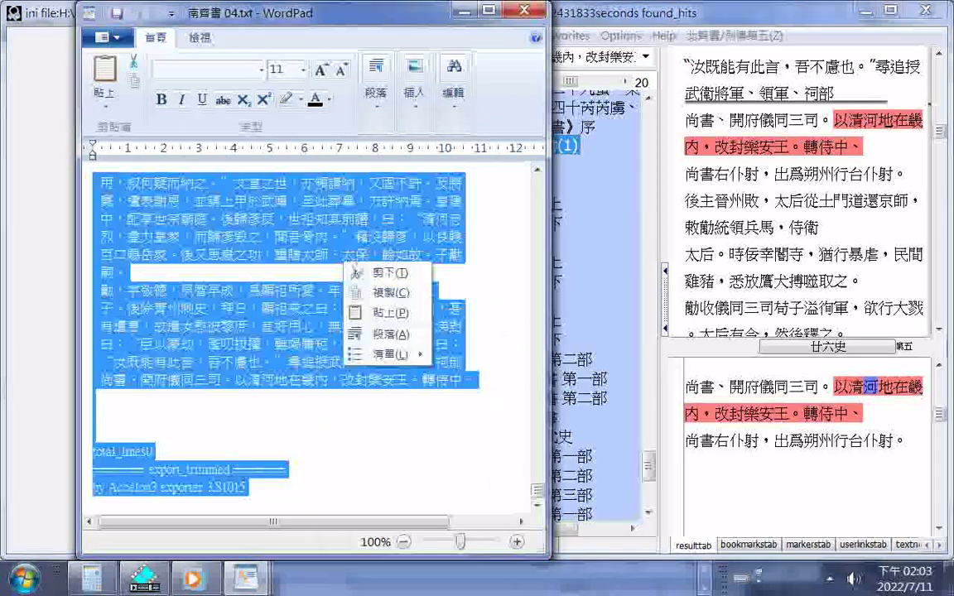
{"action": "left_click", "coordinate": [394, 273]}
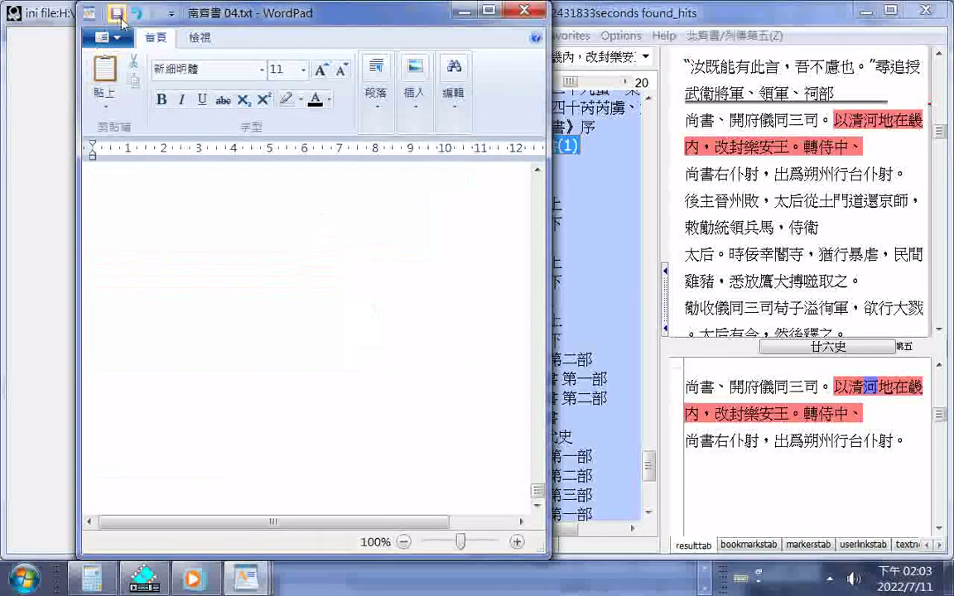
Save 南齊書 04.txt in plain-text format without the cut 北齊書 portion and minimize its window.
{"action": "key", "text": "ctrl+z"}
{"action": "left_click", "coordinate": [104, 38]}
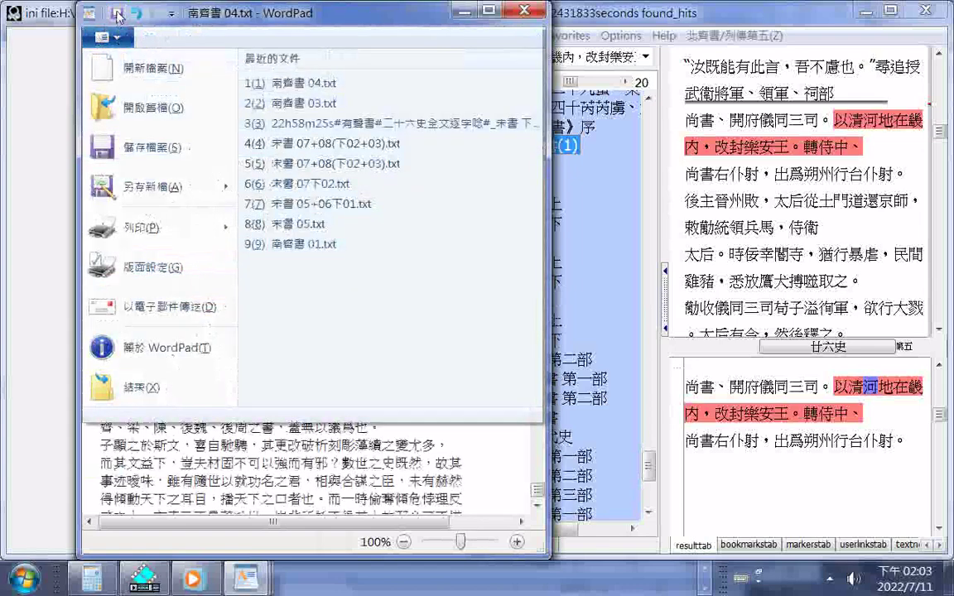
{"action": "left_click", "coordinate": [117, 13]}
{"action": "left_click", "coordinate": [406, 344]}
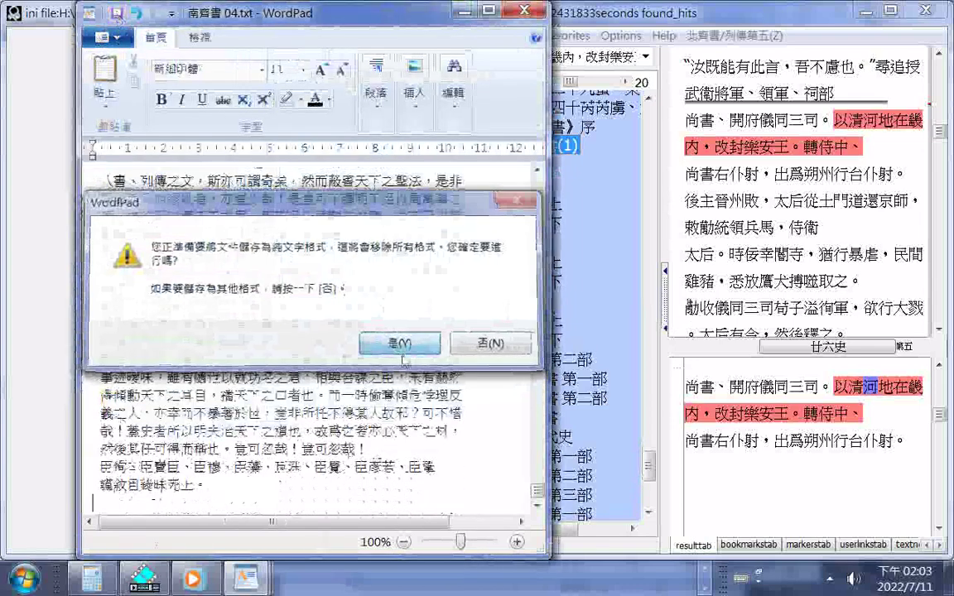
{"action": "left_click", "coordinate": [466, 12]}
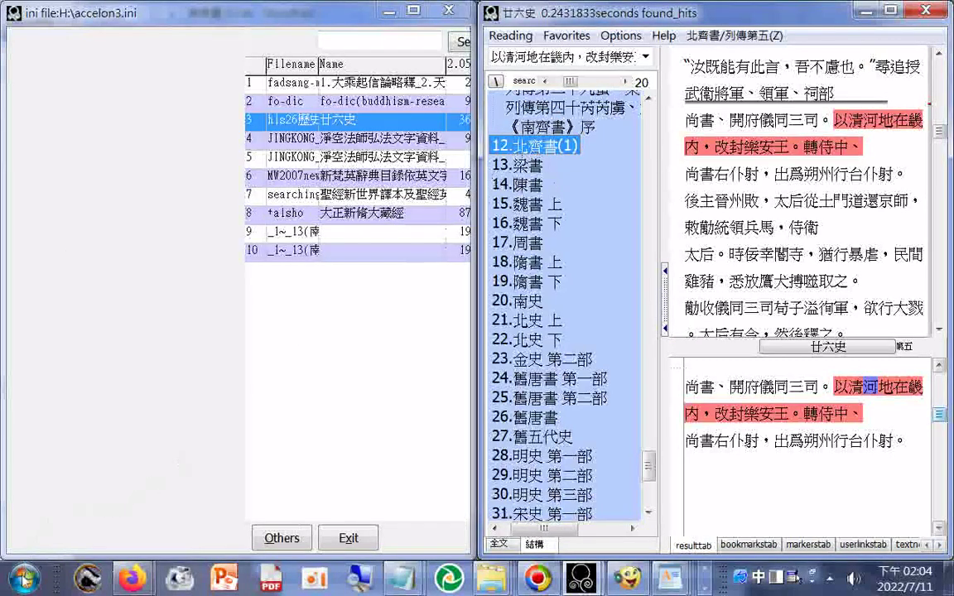
Open a new Notepad document and paste the cut 北齊書 text into it.
{"action": "left_click", "coordinate": [23, 577]}
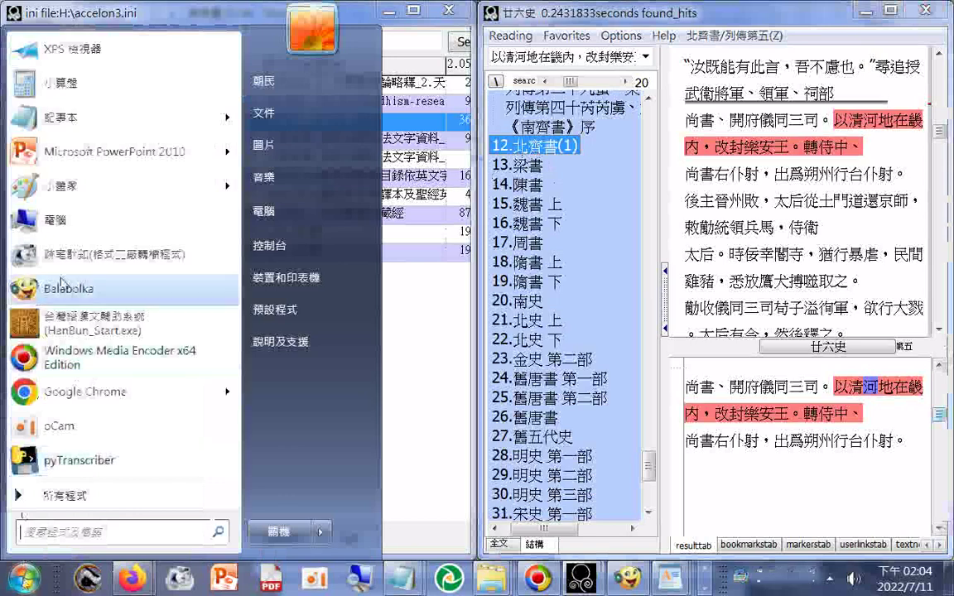
{"action": "left_click", "coordinate": [77, 122]}
{"action": "right_click", "coordinate": [251, 131]}
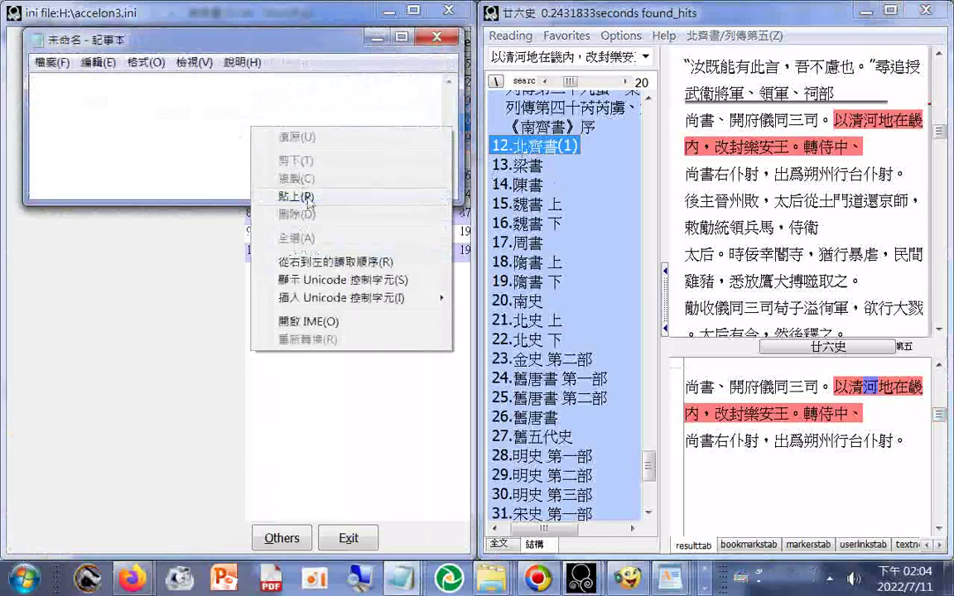
{"action": "left_click", "coordinate": [307, 197]}
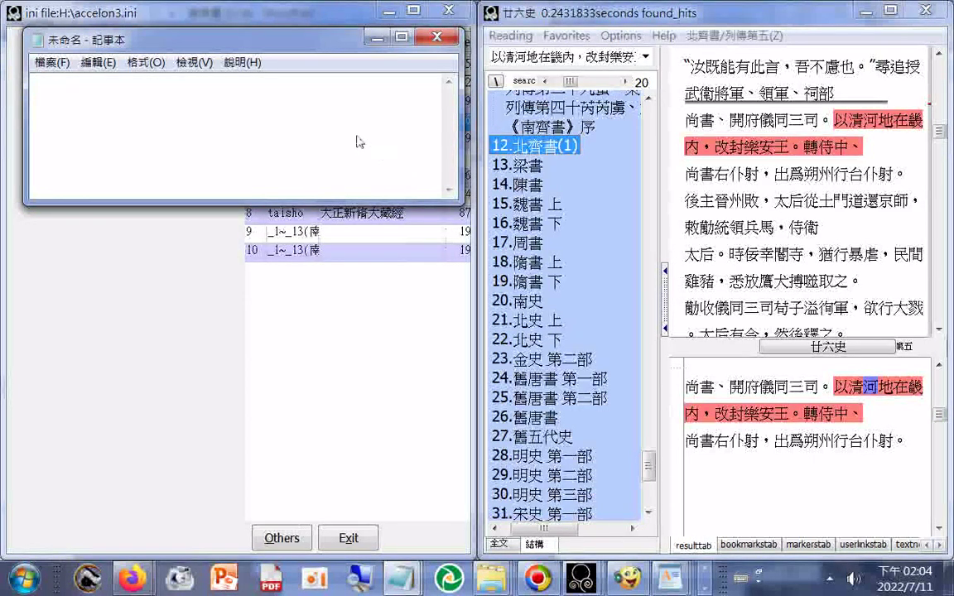
{"action": "key", "text": "ctrl+v"}
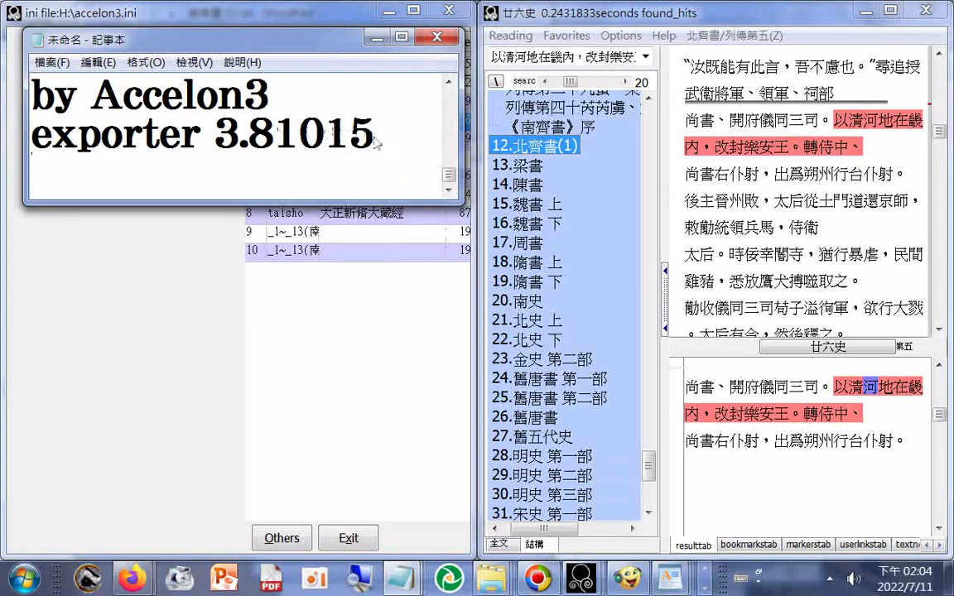
Delete the exporter footer lines below the last line of 北齊書 text in the Notepad document.
{"action": "scroll", "coordinate": [373, 146], "scroll_direction": "up", "scroll_amount": 5}
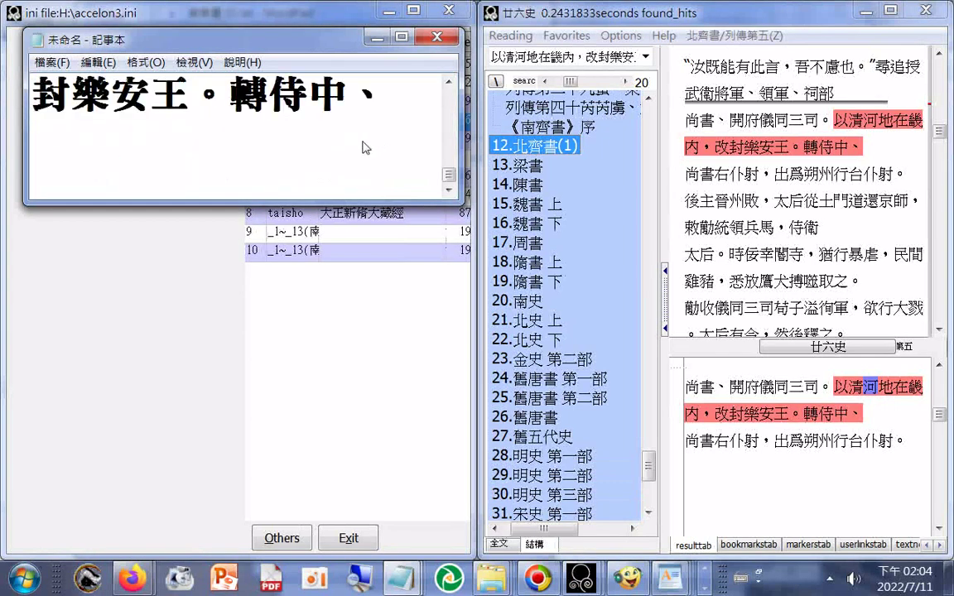
{"action": "left_click", "coordinate": [33, 139]}
{"action": "key", "text": "ctrl+shift+Home"}
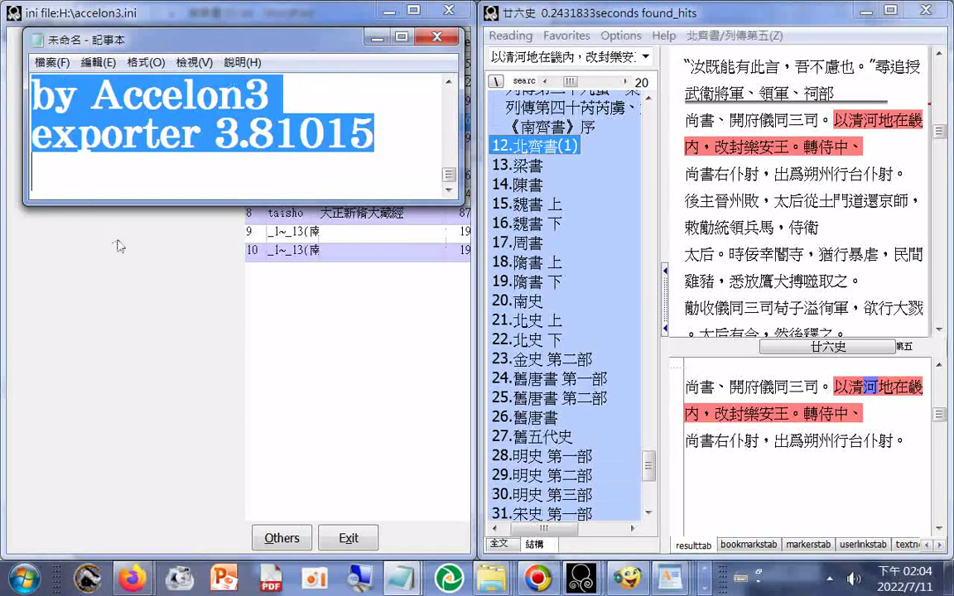
{"action": "key", "text": "Delete"}
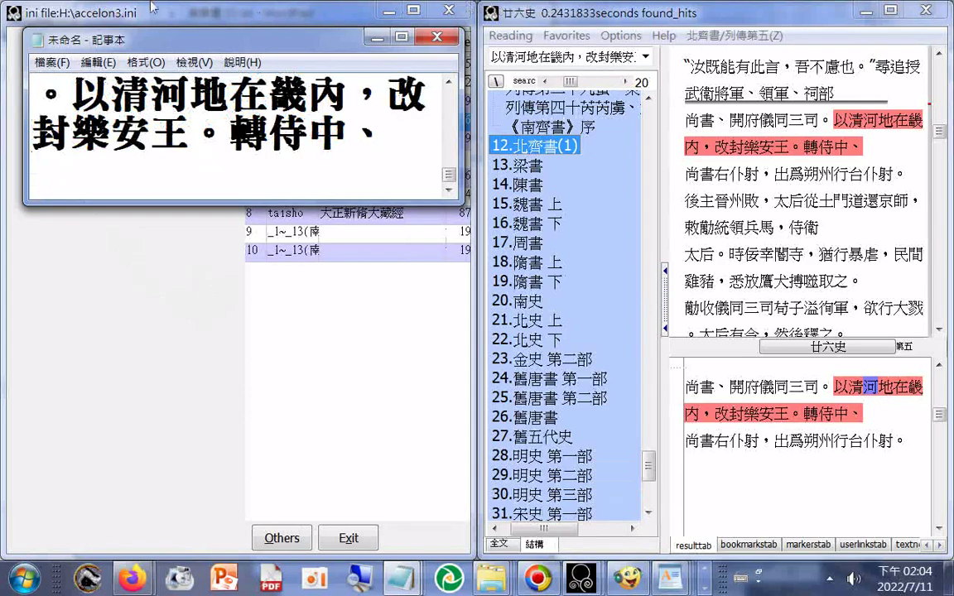
Save the Notepad text on drive H: as 北齊書 01.txt with Unicode encoding.
{"action": "left_click", "coordinate": [50, 63]}
{"action": "left_click", "coordinate": [62, 132]}
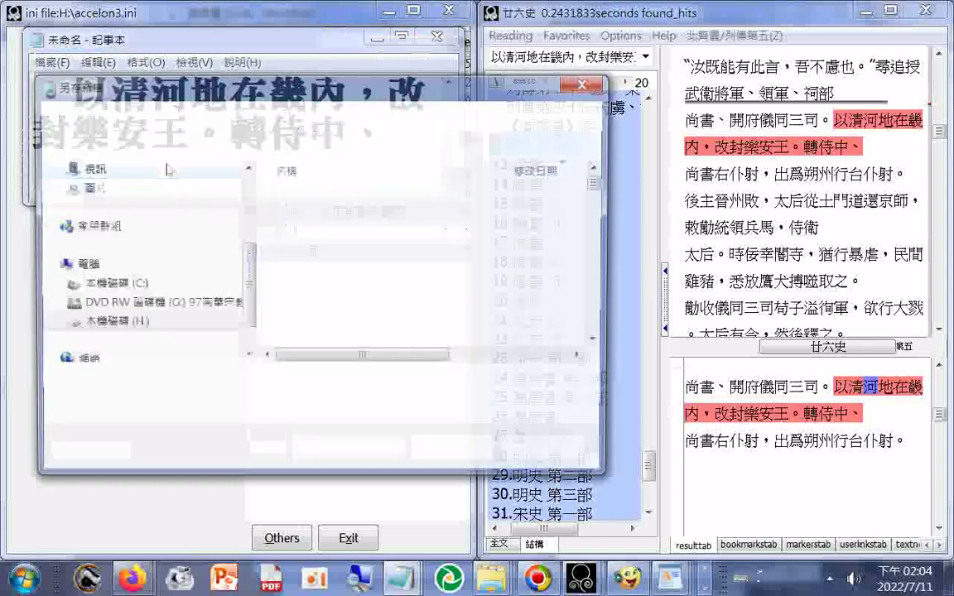
{"action": "left_click", "coordinate": [314, 260]}
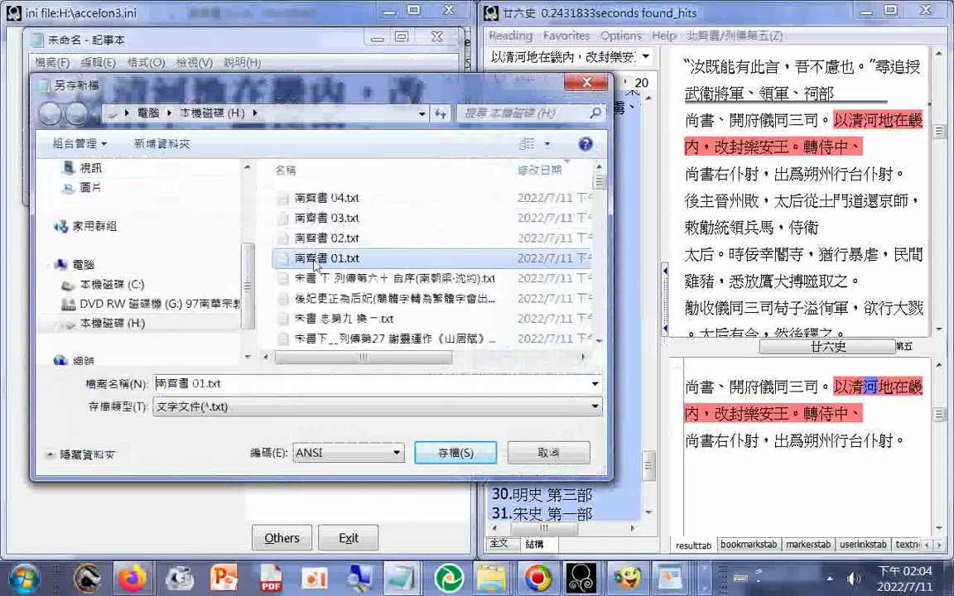
{"action": "left_click", "coordinate": [165, 389]}
{"action": "left_click_drag", "start_coordinate": [168, 386], "coordinate": [58, 88]}
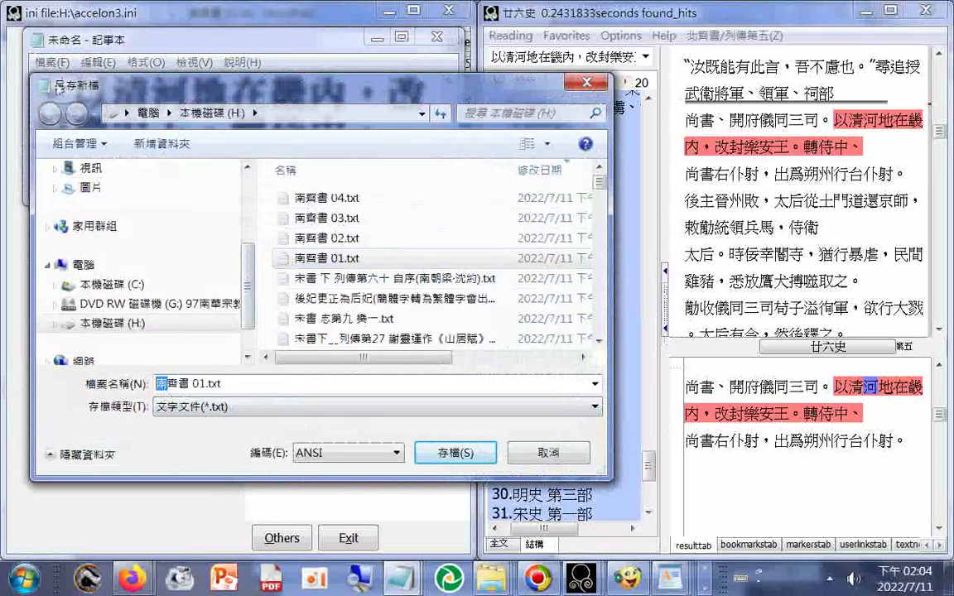
{"action": "type", "text": "1o3"}
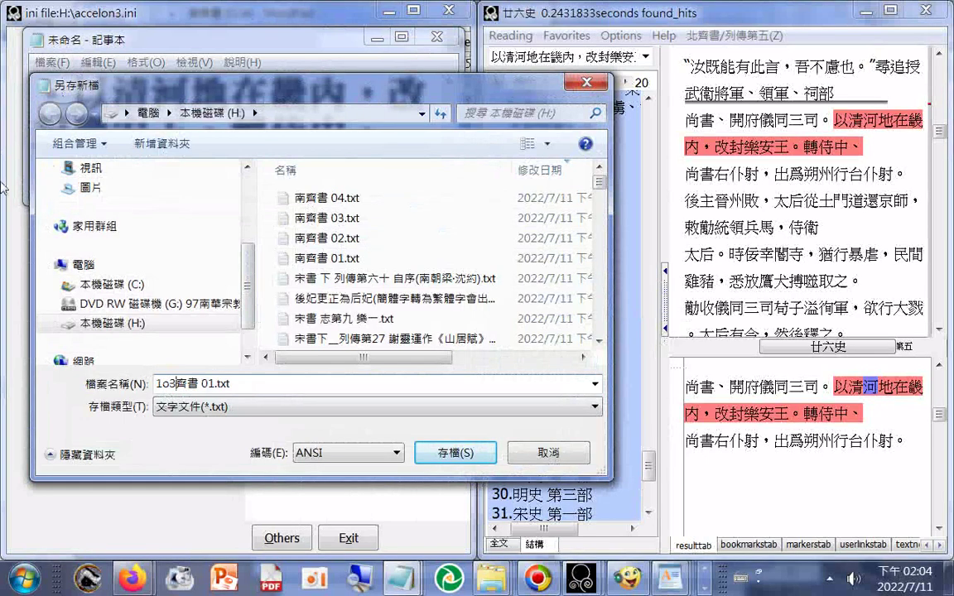
{"action": "key", "text": "BackSpace"}
{"action": "key", "text": "BackSpace"}
{"action": "key", "text": "BackSpace"}
{"action": "key", "text": "ctrl+space"}
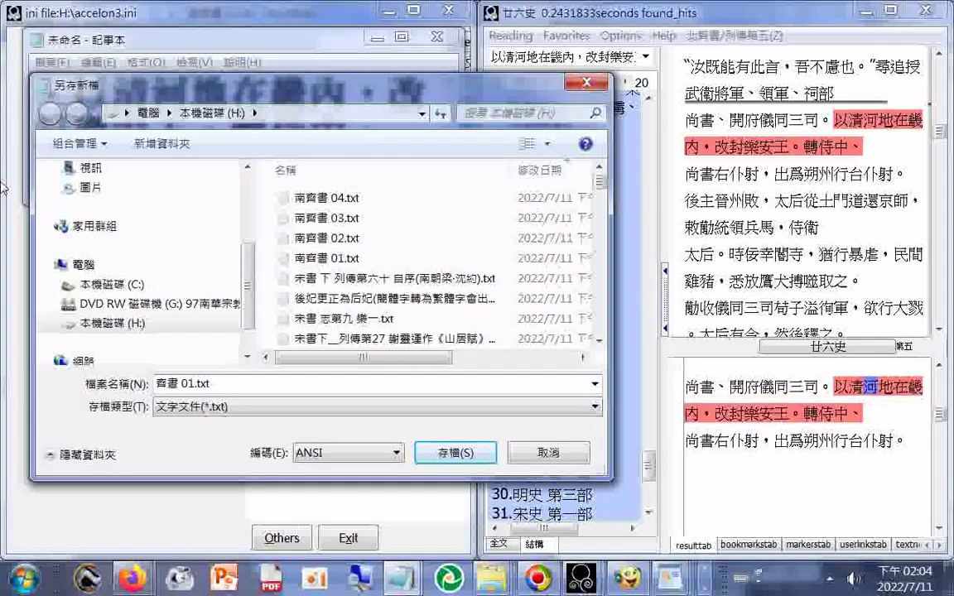
{"action": "type", "text": "1o3fu6"}
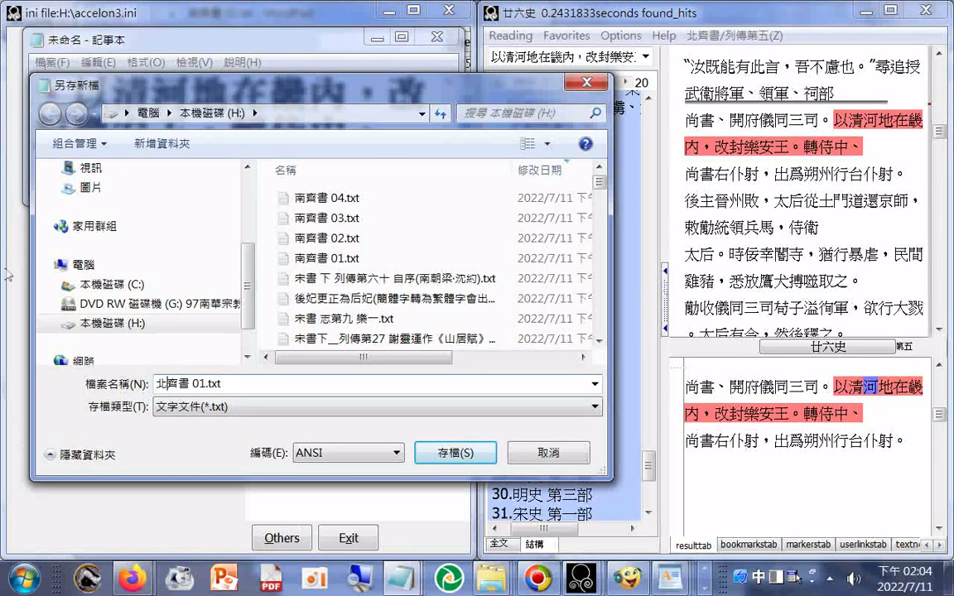
{"action": "left_click", "coordinate": [348, 453]}
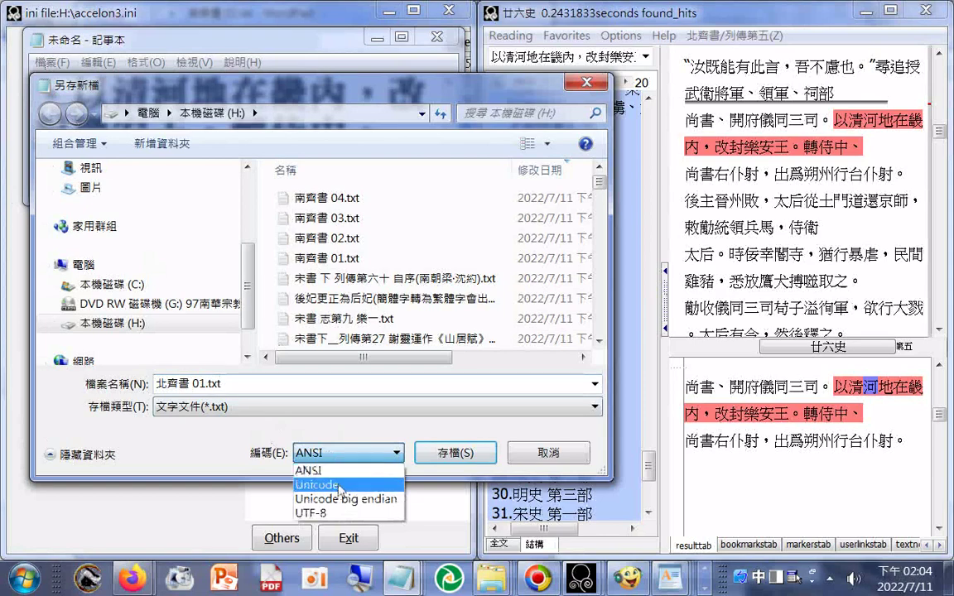
{"action": "left_click", "coordinate": [340, 487]}
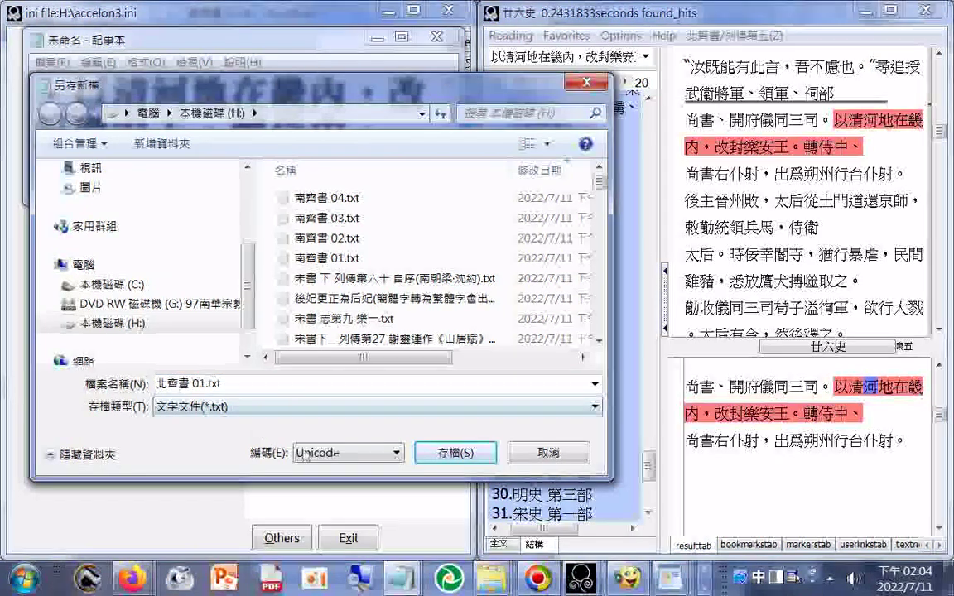
{"action": "left_click", "coordinate": [457, 453]}
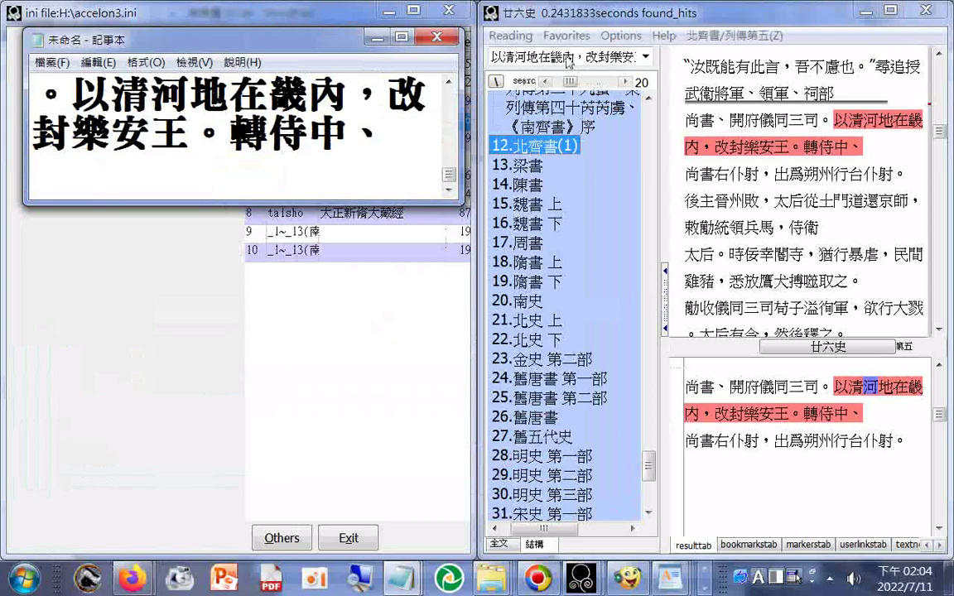
Clear the 廿六史 search phrase and export the text starting at the line 尚書、開府儀同三司。以清河地在畿 as 北齊書 02.
{"action": "left_click", "coordinate": [570, 62]}
{"action": "key", "text": "Delete"}
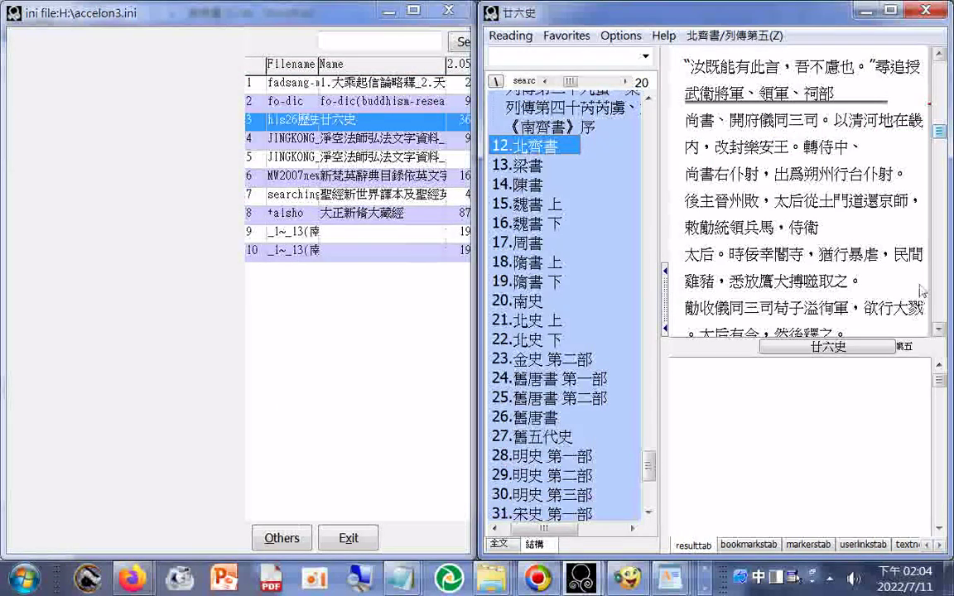
{"action": "left_click", "coordinate": [939, 332]}
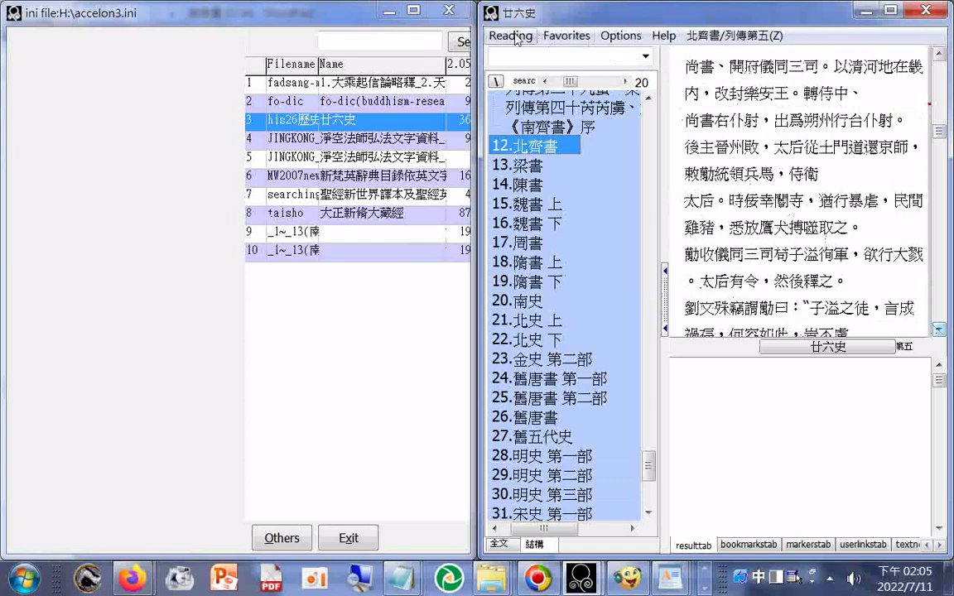
{"action": "left_click", "coordinate": [512, 36]}
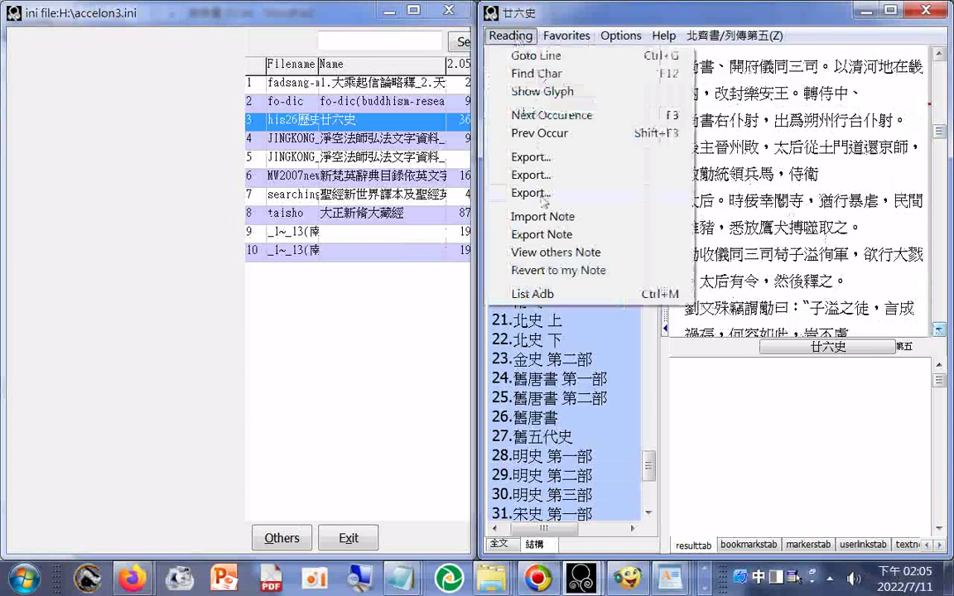
{"action": "left_click", "coordinate": [528, 157]}
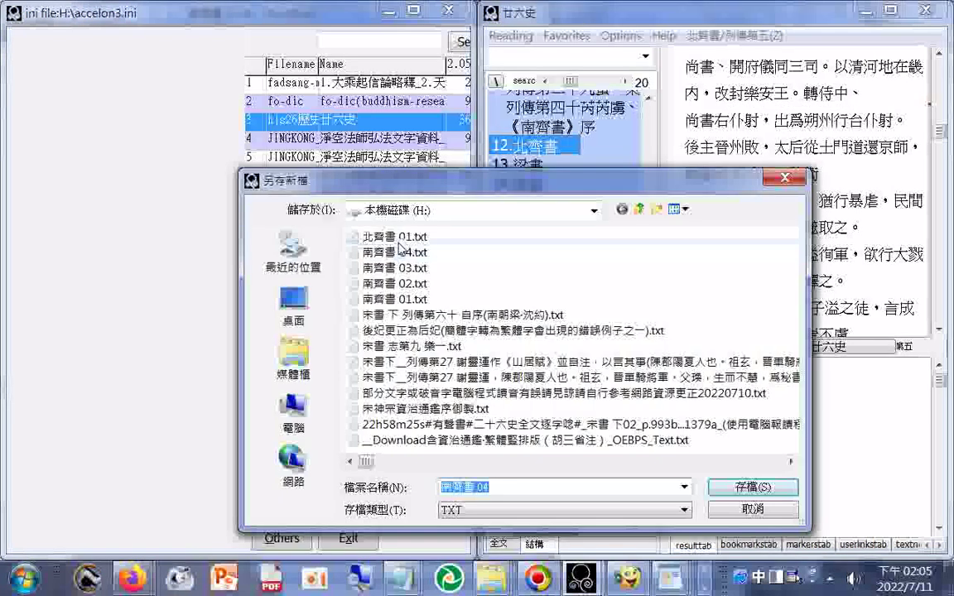
{"action": "left_click", "coordinate": [400, 238]}
{"action": "left_click", "coordinate": [487, 489]}
{"action": "key", "text": "shift+End"}
{"action": "type", "text": "2"}
{"action": "key", "text": "Return"}
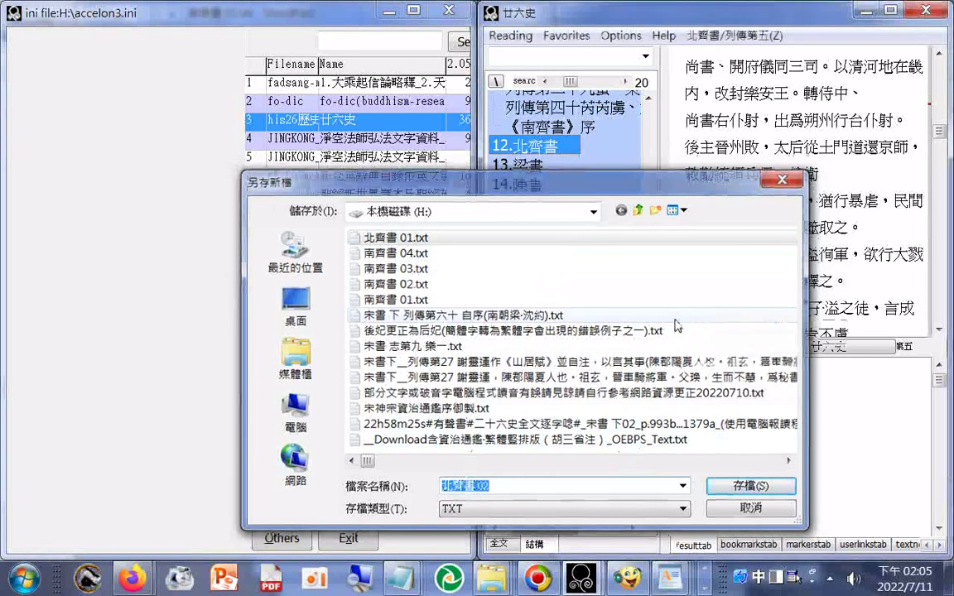
Bring up the export file list again and open 北齊書 02.txt from it in WordPad.
{"action": "left_click", "coordinate": [508, 38]}
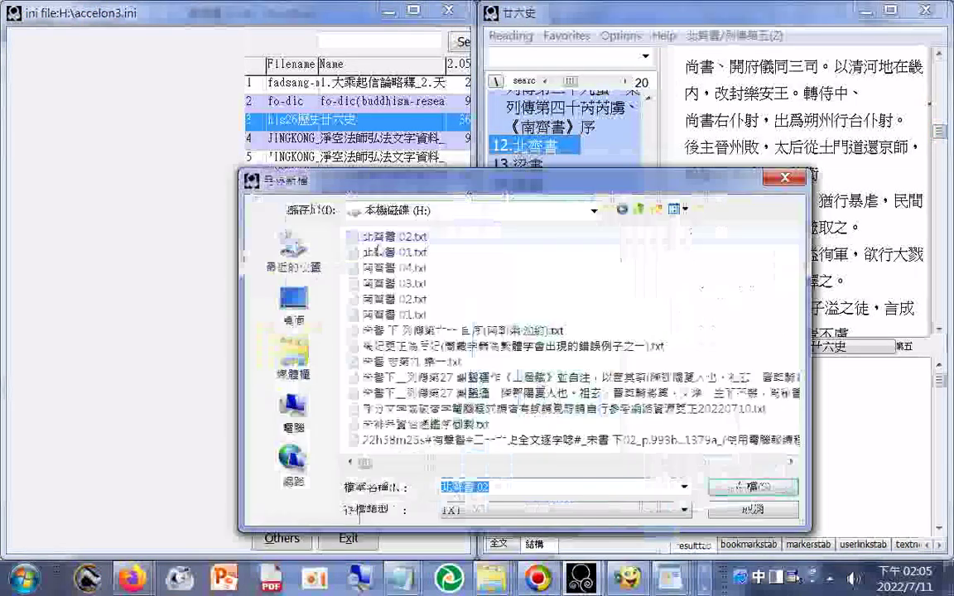
{"action": "right_click", "coordinate": [389, 237]}
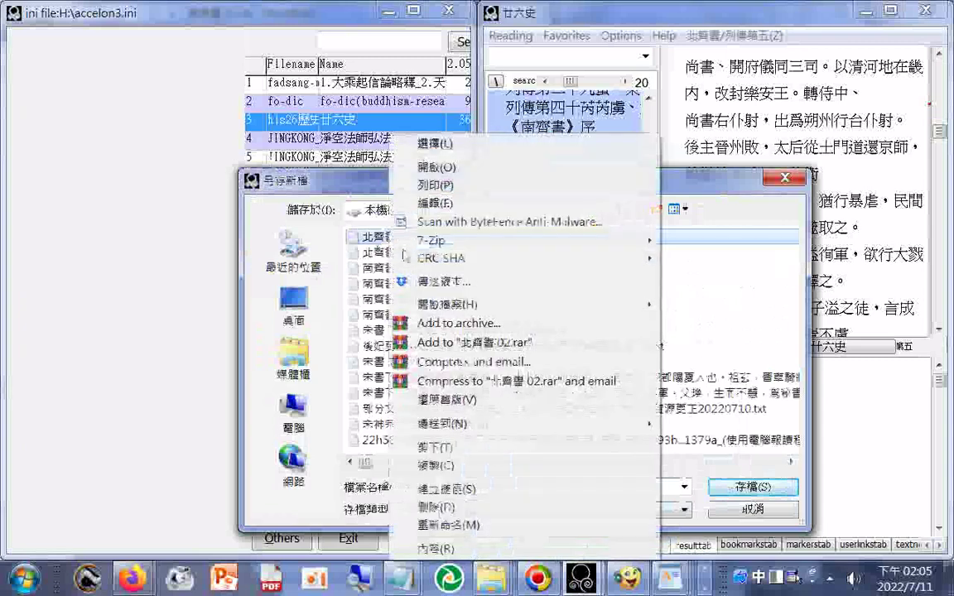
{"action": "mouse_move", "coordinate": [447, 304]}
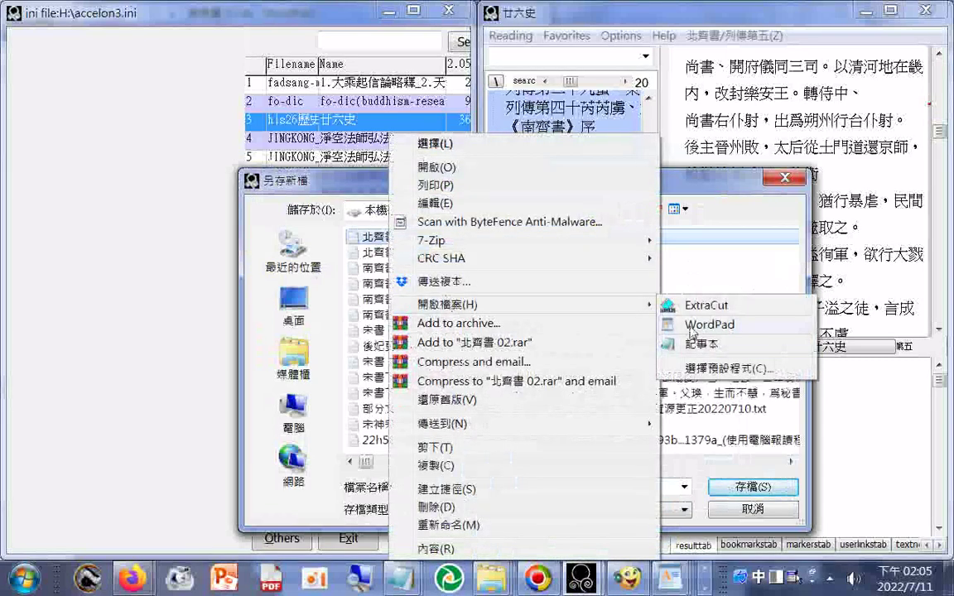
{"action": "left_click", "coordinate": [693, 325]}
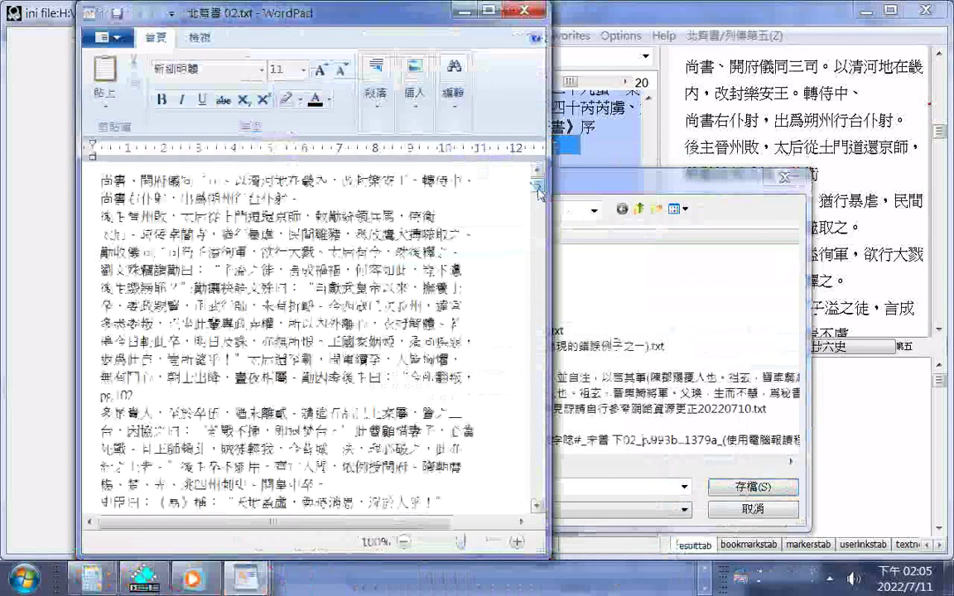
Copy the closing phrase 進爵爲侯。天保初，累遷秘書監， from the end of 北齊書 02.txt and minimize the file's window.
{"action": "left_click_drag", "start_coordinate": [540, 193], "coordinate": [540, 504]}
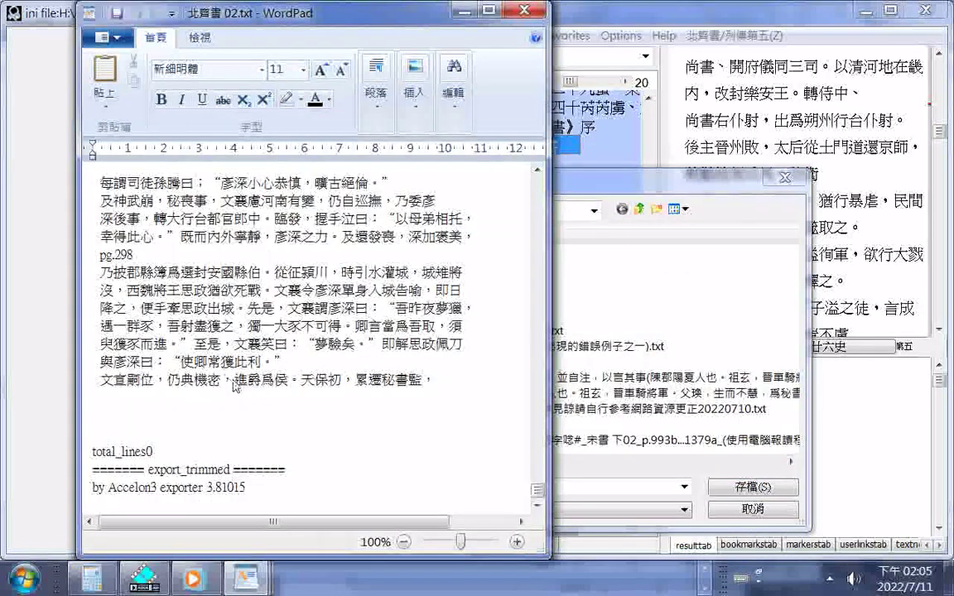
{"action": "left_click_drag", "start_coordinate": [235, 383], "coordinate": [429, 380]}
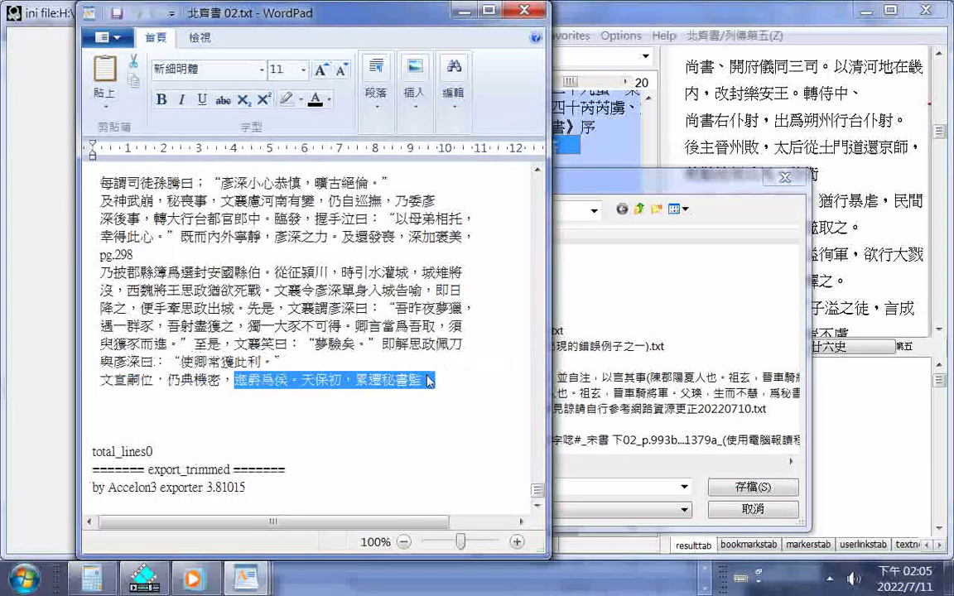
{"action": "right_click", "coordinate": [370, 381]}
{"action": "left_click", "coordinate": [404, 412]}
{"action": "left_click", "coordinate": [463, 12]}
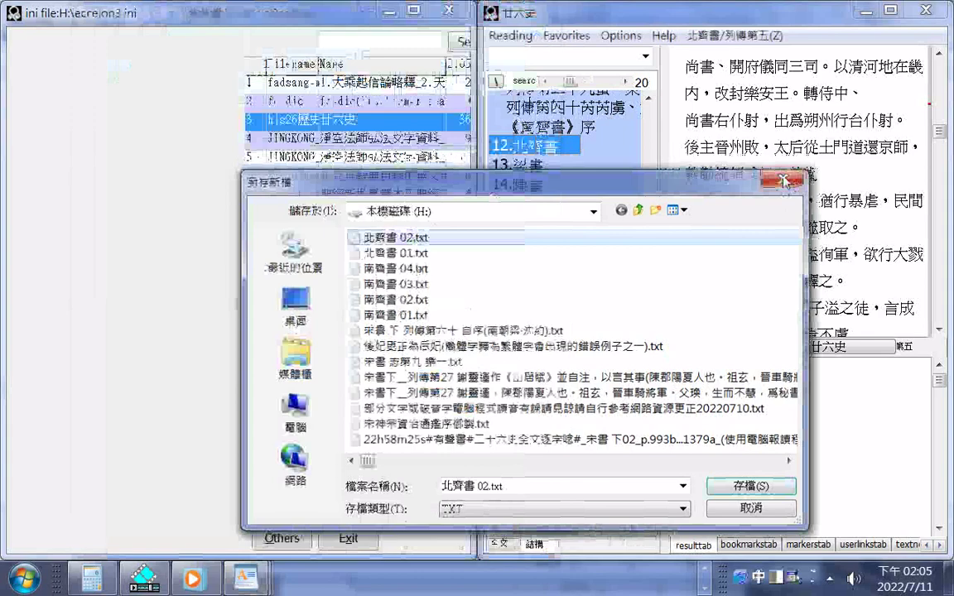
Search 廿六史 for the copied phrase and jump to its hit, placing that line first in the reading text.
{"action": "left_click", "coordinate": [783, 181]}
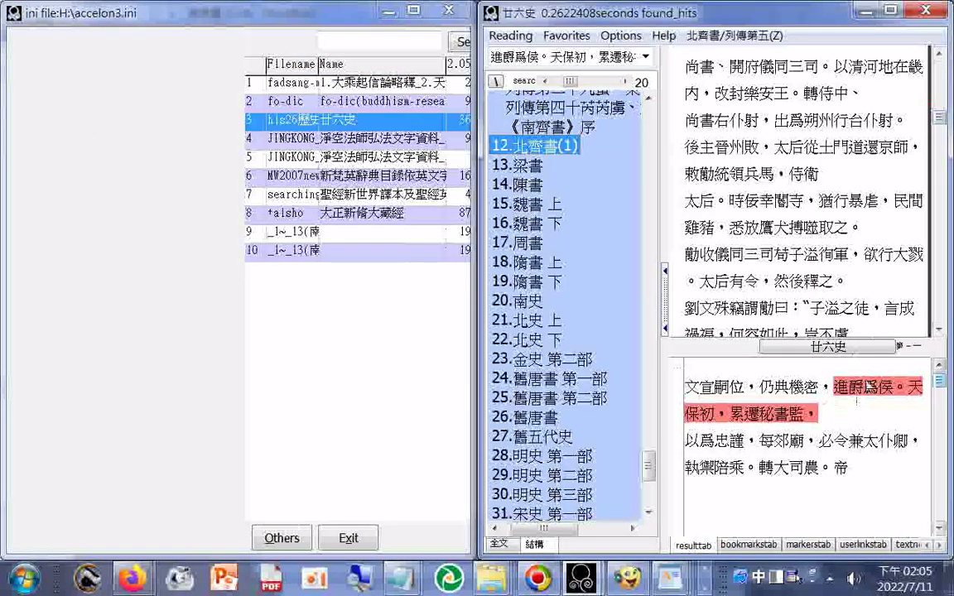
{"action": "double_click", "coordinate": [867, 387]}
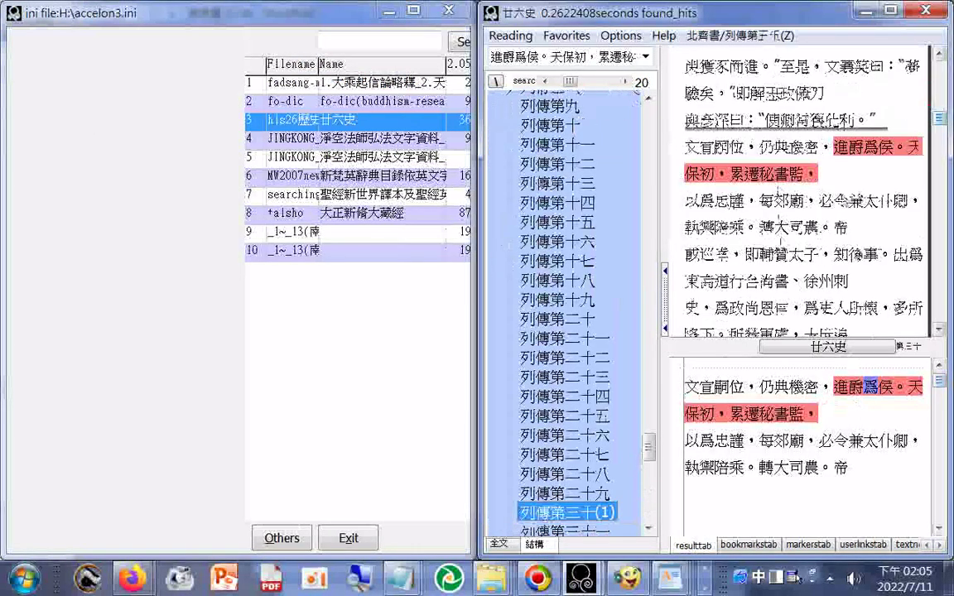
{"action": "left_click_drag", "start_coordinate": [650, 450], "coordinate": [654, 473]}
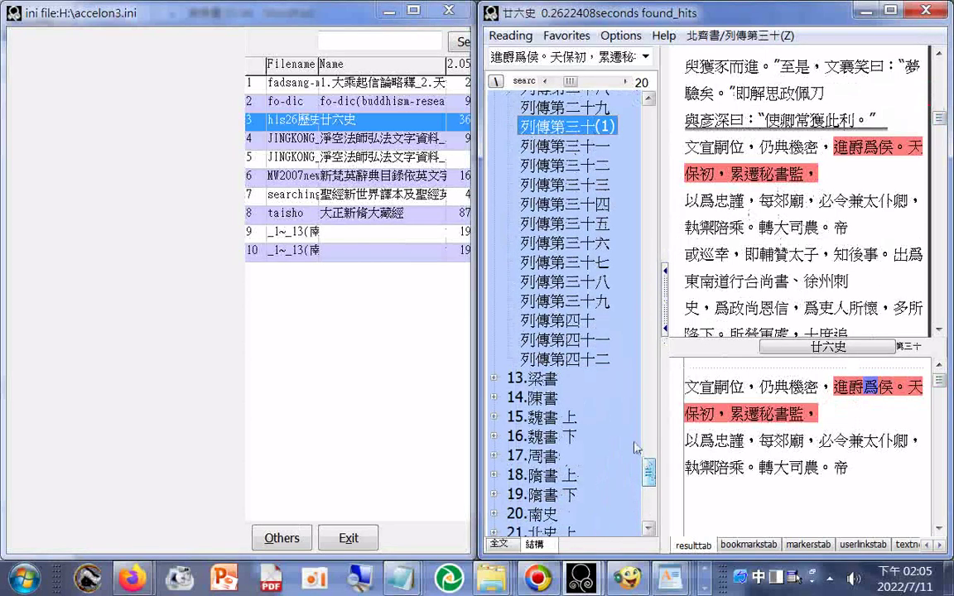
{"action": "left_click", "coordinate": [939, 329]}
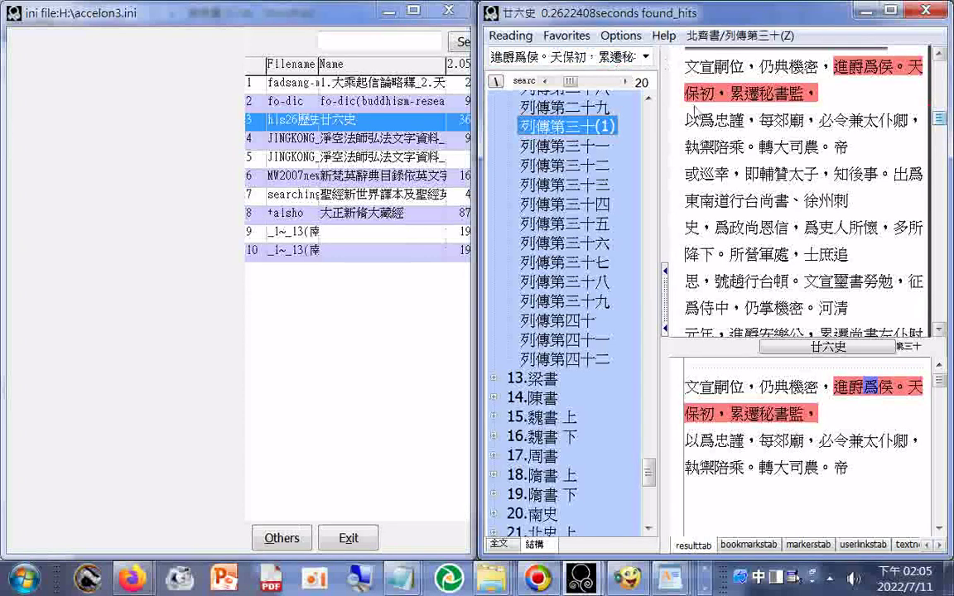
Clear the 廿六史 search phrase and export the text starting at the line 文宣嗣位，仍典機密，進爵爲侯。天 as 北齊書 03.
{"action": "left_click", "coordinate": [514, 57]}
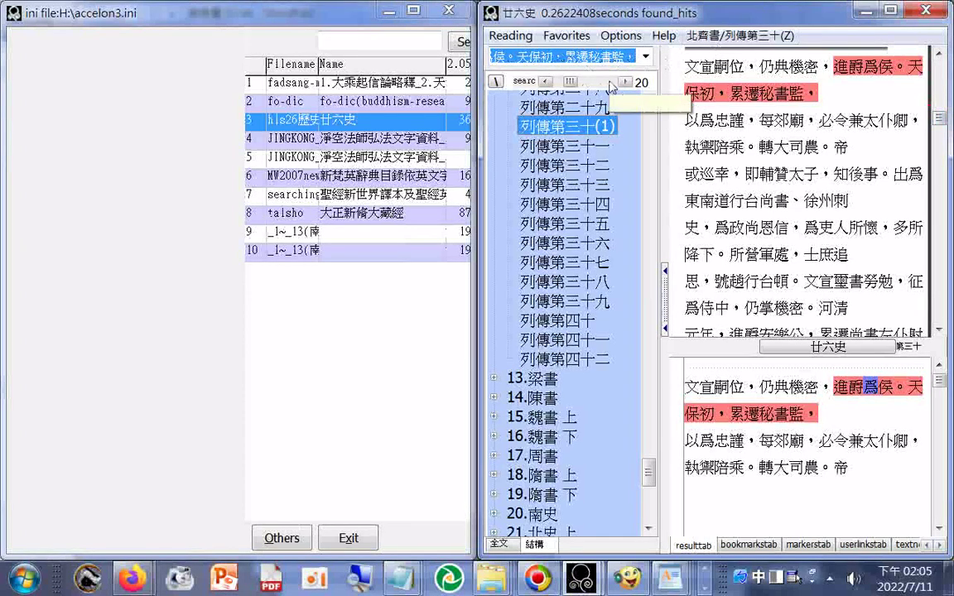
{"action": "key", "text": "BackSpace"}
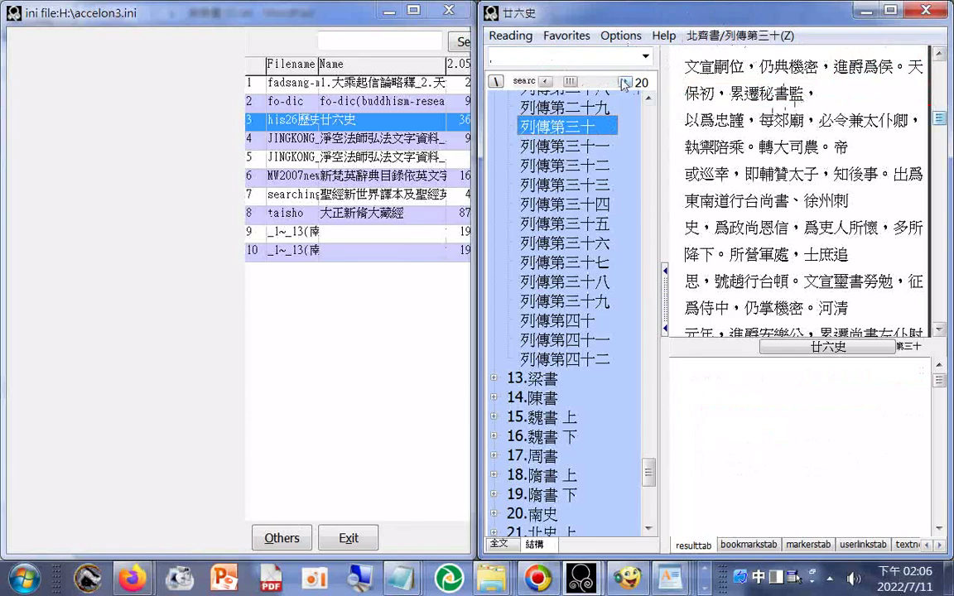
{"action": "left_click", "coordinate": [510, 35]}
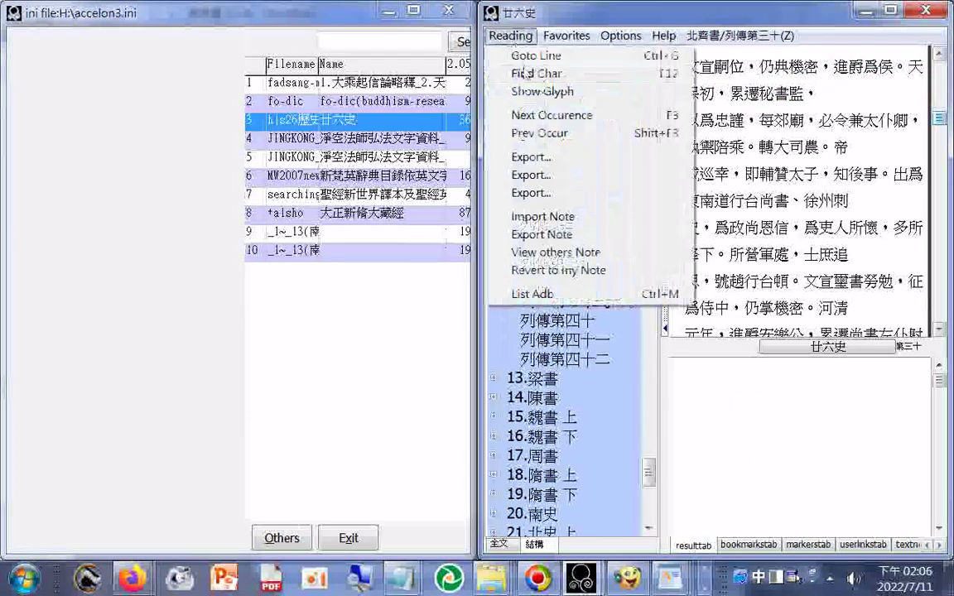
{"action": "left_click", "coordinate": [539, 166]}
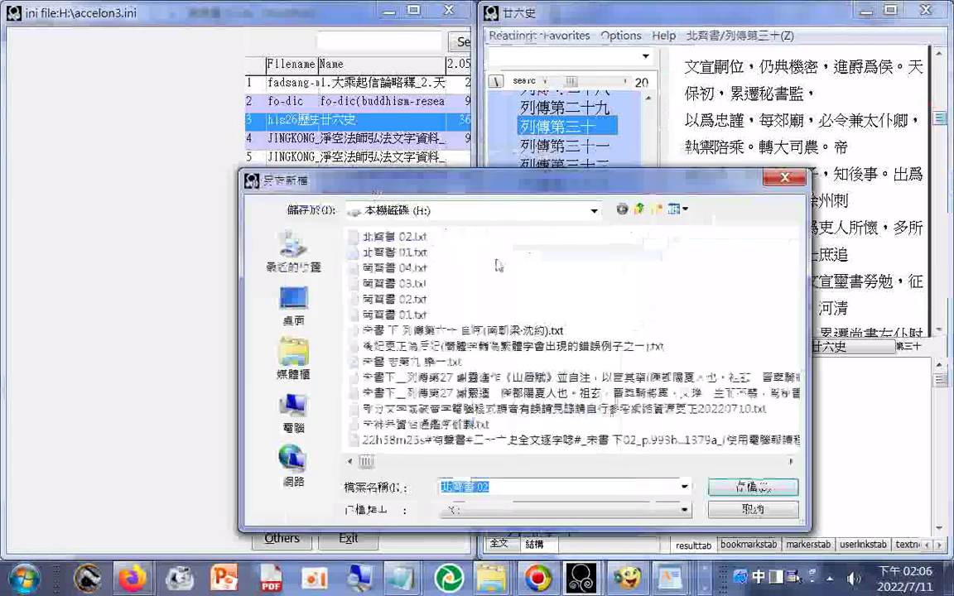
{"action": "left_click", "coordinate": [480, 488]}
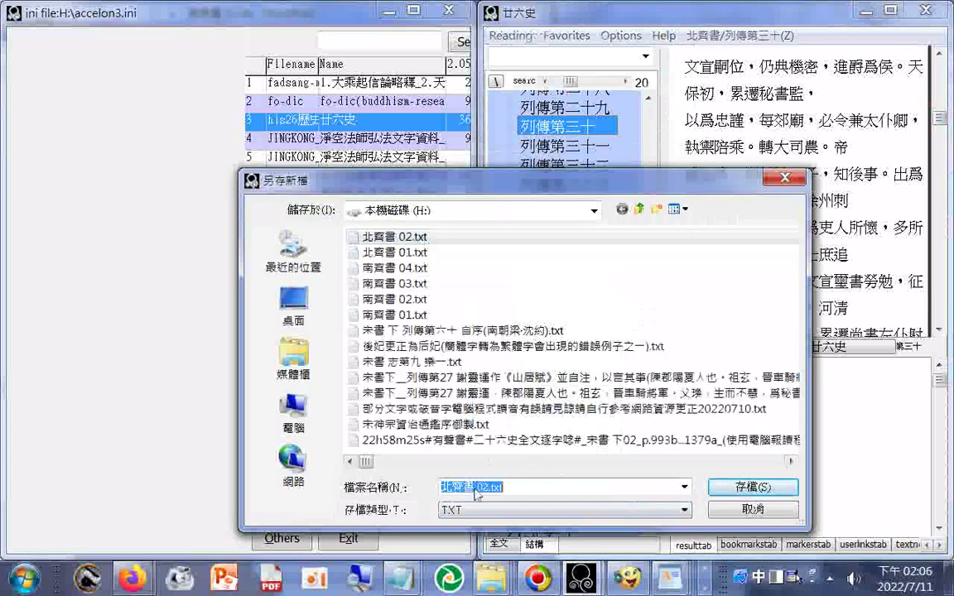
{"action": "left_click_drag", "start_coordinate": [484, 489], "coordinate": [578, 463]}
{"action": "type", "text": "3"}
{"action": "key", "text": "Return"}
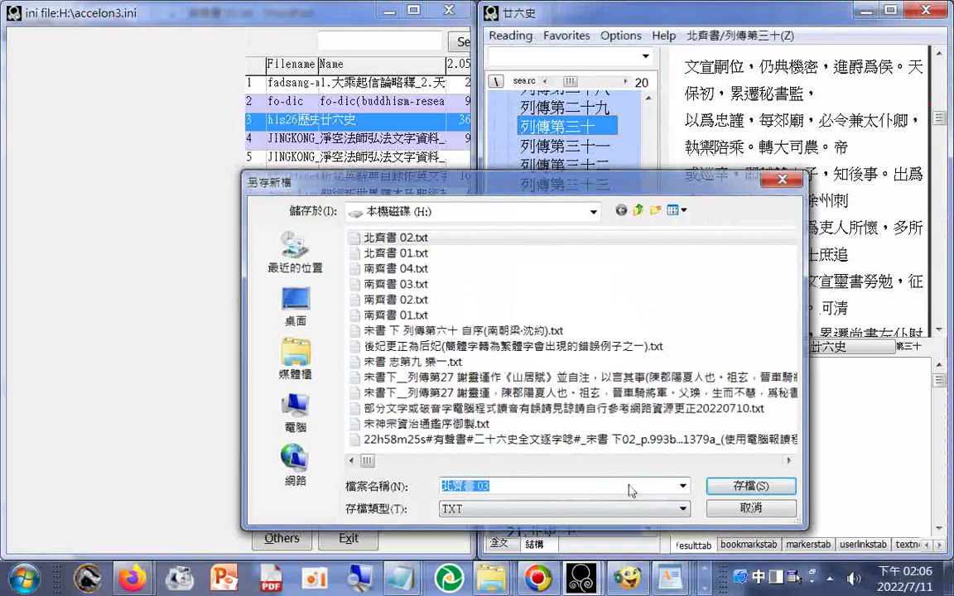
{"action": "key", "text": "Return"}
Bring up the export file list again and open 北齊書 03.txt from it in WordPad.
{"action": "left_click", "coordinate": [511, 36]}
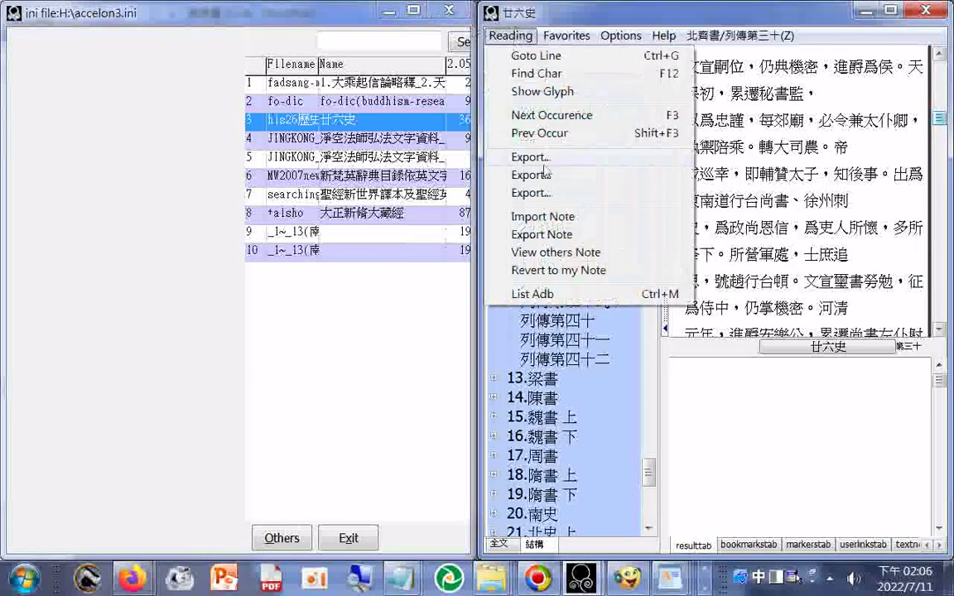
{"action": "left_click", "coordinate": [544, 169]}
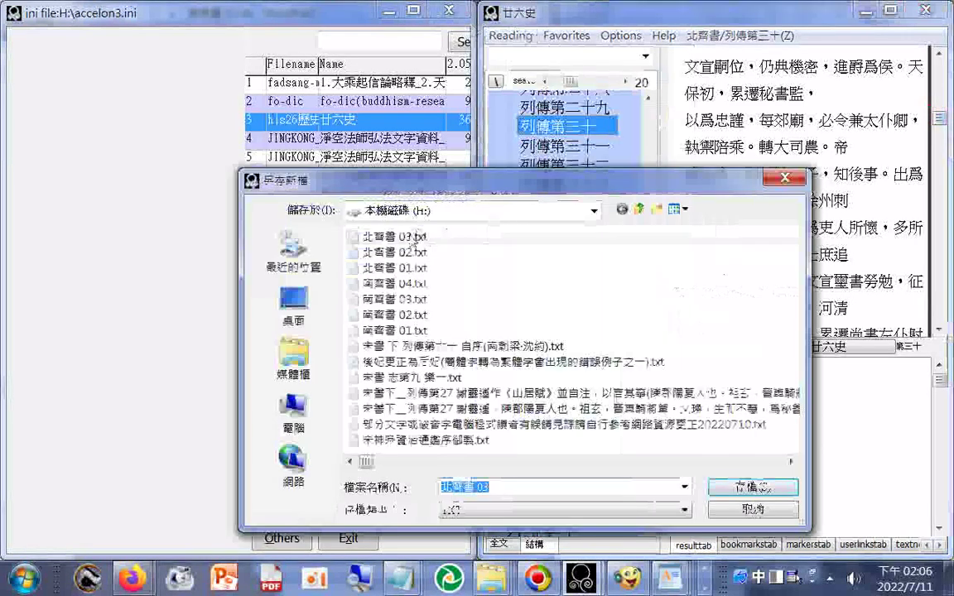
{"action": "left_click", "coordinate": [412, 238]}
{"action": "right_click", "coordinate": [411, 241]}
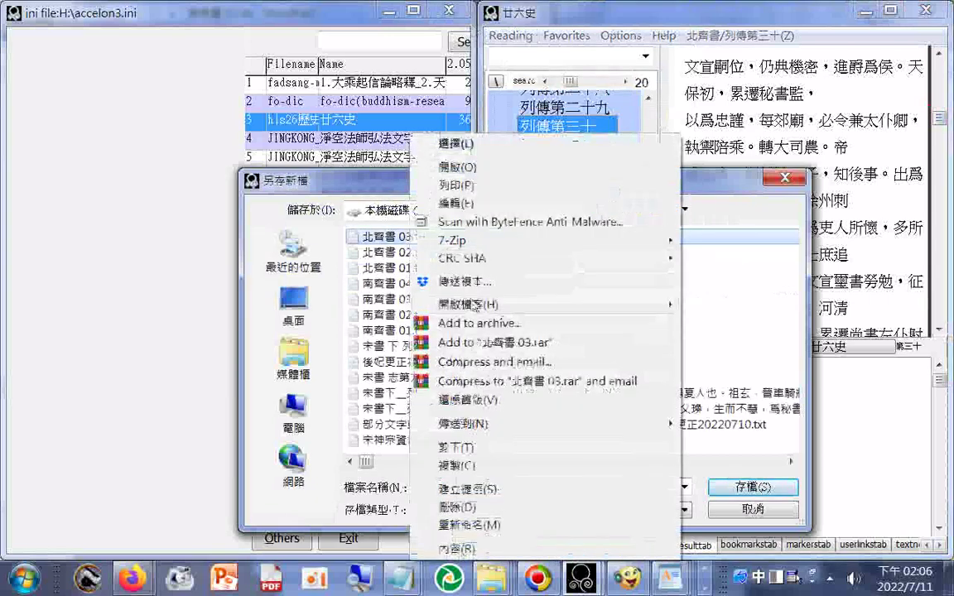
{"action": "mouse_move", "coordinate": [596, 305]}
{"action": "left_click", "coordinate": [734, 327]}
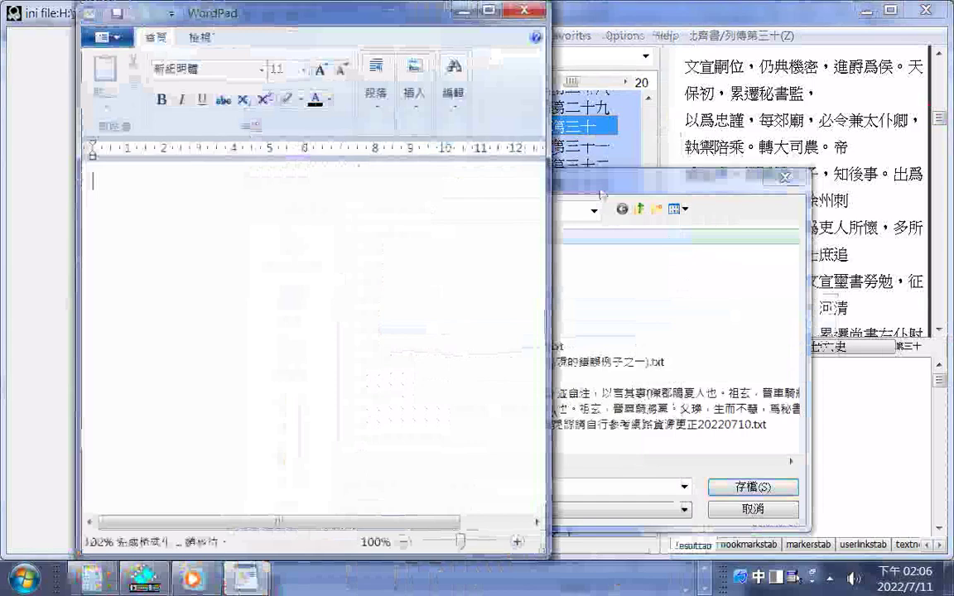
Copy the closing phrase 高祖自下意治之，遂盲一目，彌加 from the end of 北齊書 03.txt.
{"action": "left_click_drag", "start_coordinate": [545, 346], "coordinate": [556, 503]}
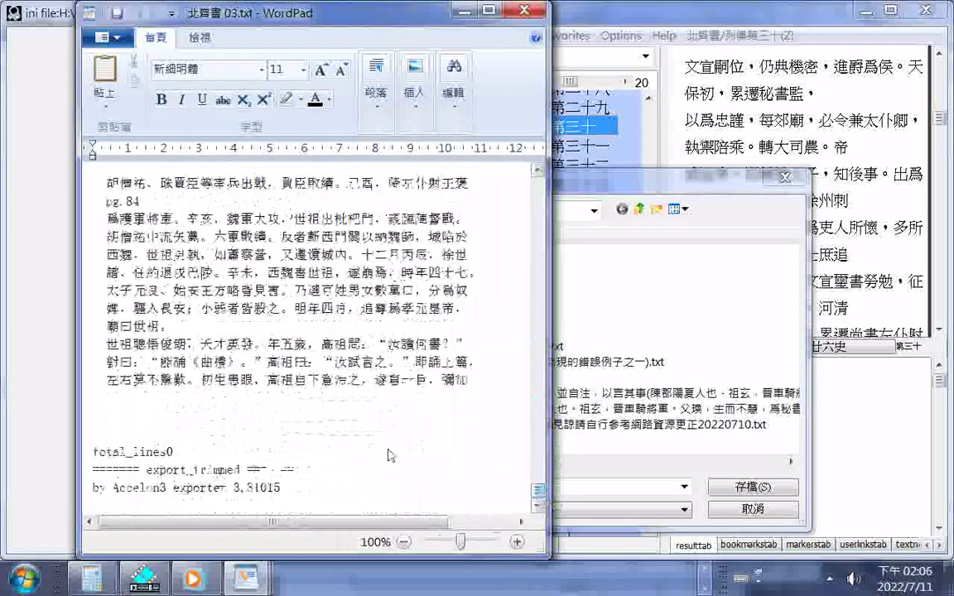
{"action": "left_click_drag", "start_coordinate": [273, 388], "coordinate": [464, 389]}
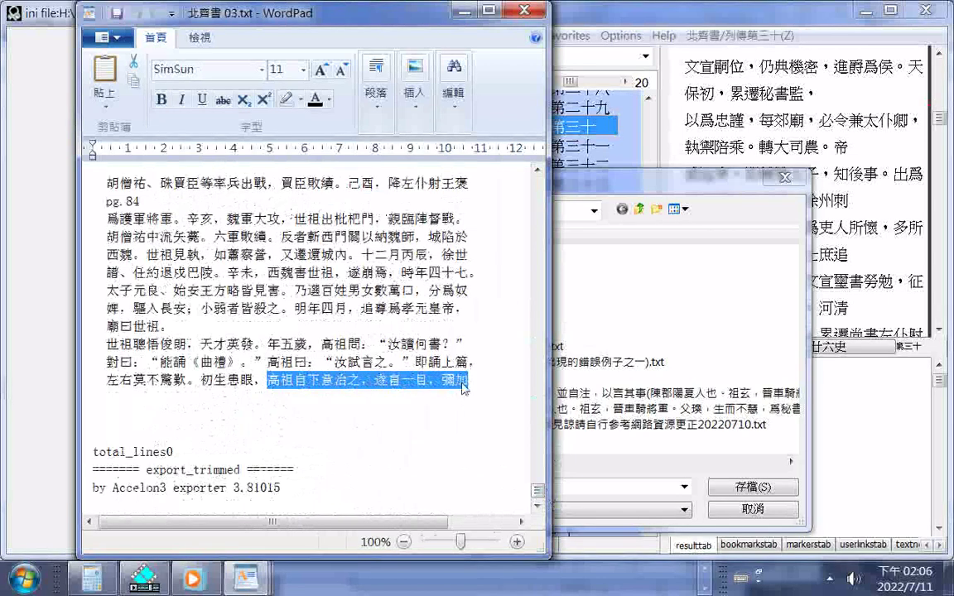
{"action": "right_click", "coordinate": [447, 395]}
{"action": "left_click", "coordinate": [447, 427]}
Cut everything from the 梁書 title line through the end of 北齊書 03.txt.
{"action": "left_click_drag", "start_coordinate": [537, 493], "coordinate": [542, 362]}
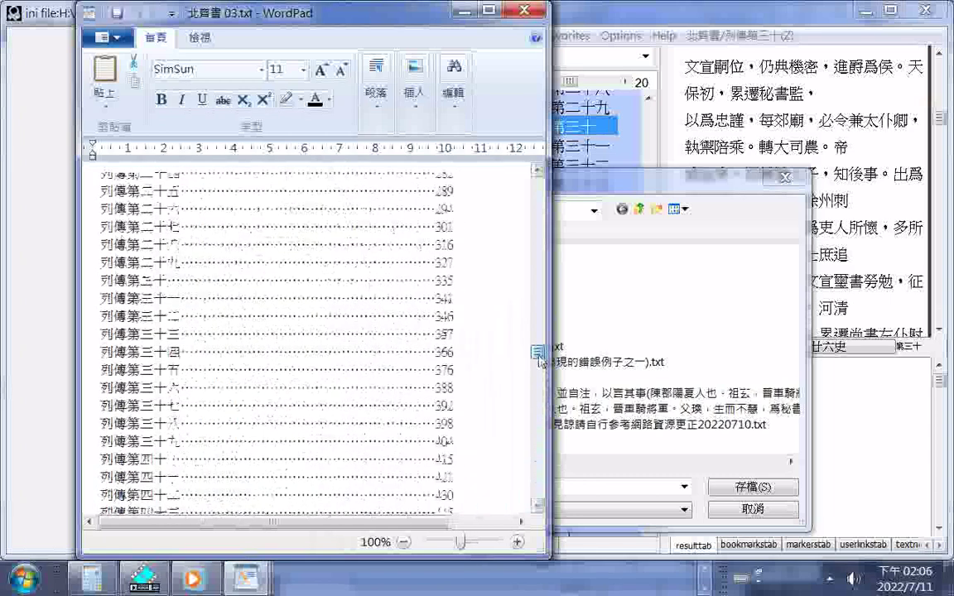
{"action": "scroll", "coordinate": [494, 367], "scroll_direction": "up", "scroll_amount": 12}
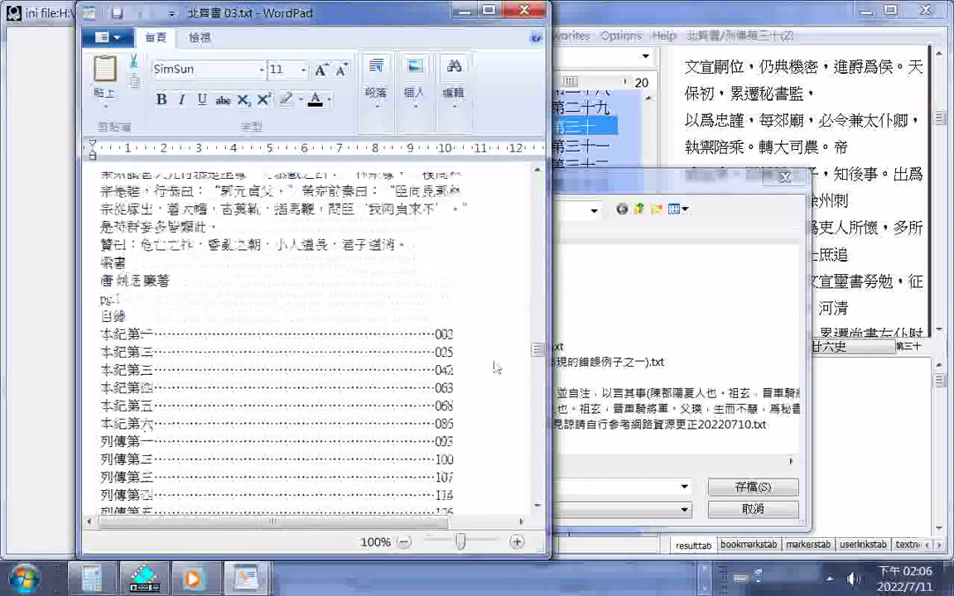
{"action": "scroll", "coordinate": [493, 364], "scroll_direction": "down", "scroll_amount": 5}
{"action": "scroll", "coordinate": [493, 364], "scroll_direction": "down", "scroll_amount": 13}
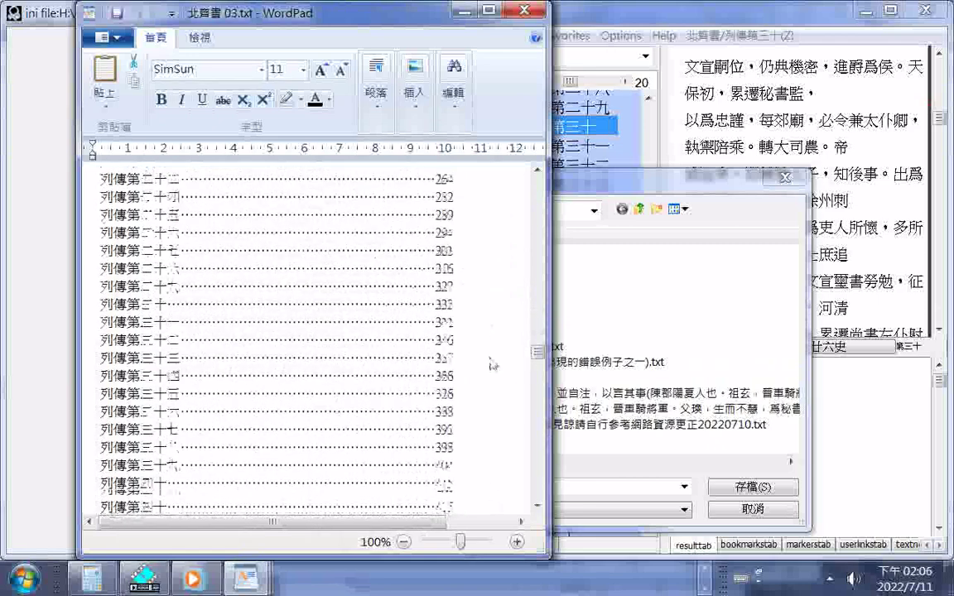
{"action": "scroll", "coordinate": [493, 365], "scroll_direction": "down", "scroll_amount": 3}
{"action": "scroll", "coordinate": [494, 364], "scroll_direction": "up", "scroll_amount": 7}
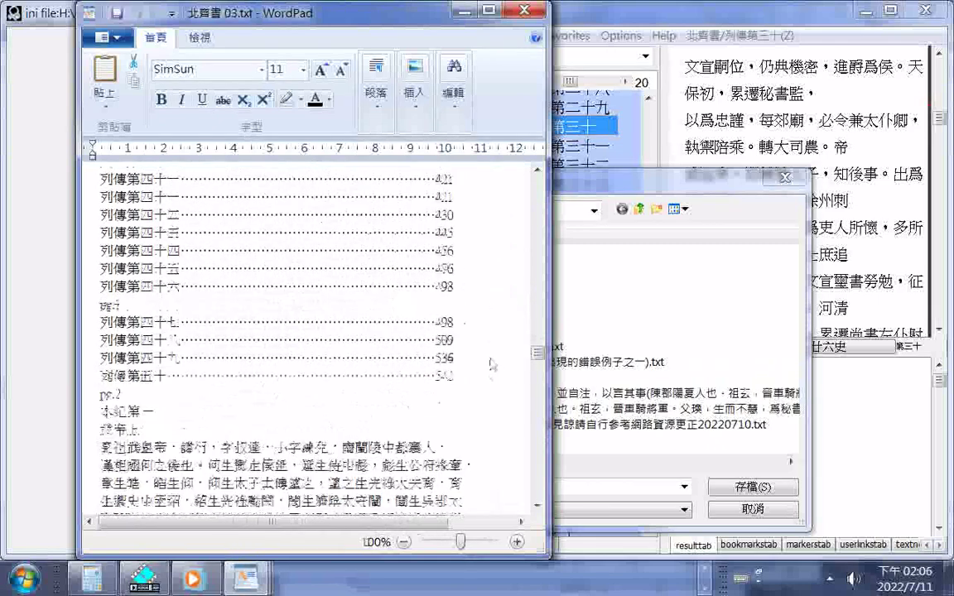
{"action": "scroll", "coordinate": [493, 364], "scroll_direction": "up", "scroll_amount": 12}
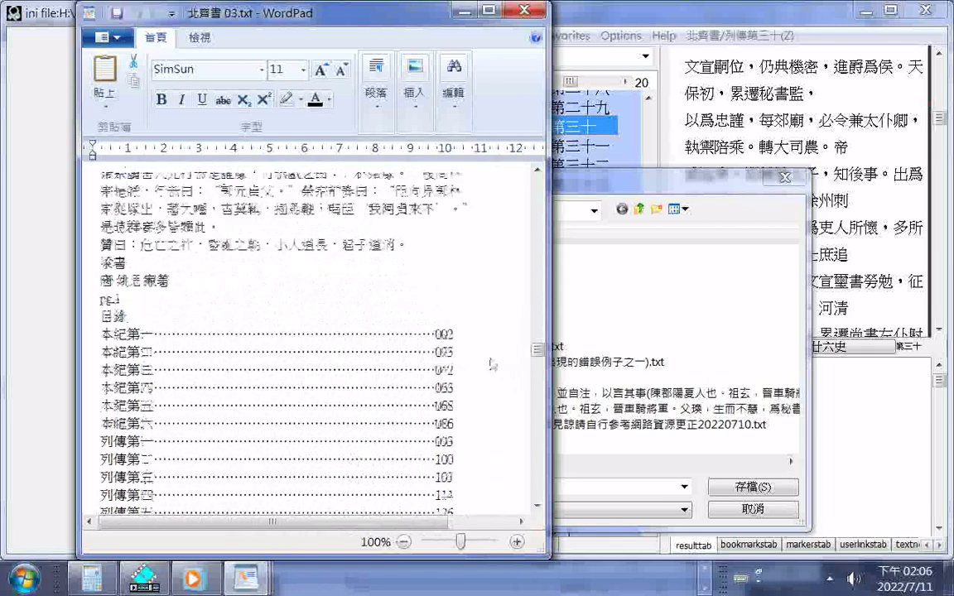
{"action": "scroll", "coordinate": [493, 365], "scroll_direction": "up", "scroll_amount": 2}
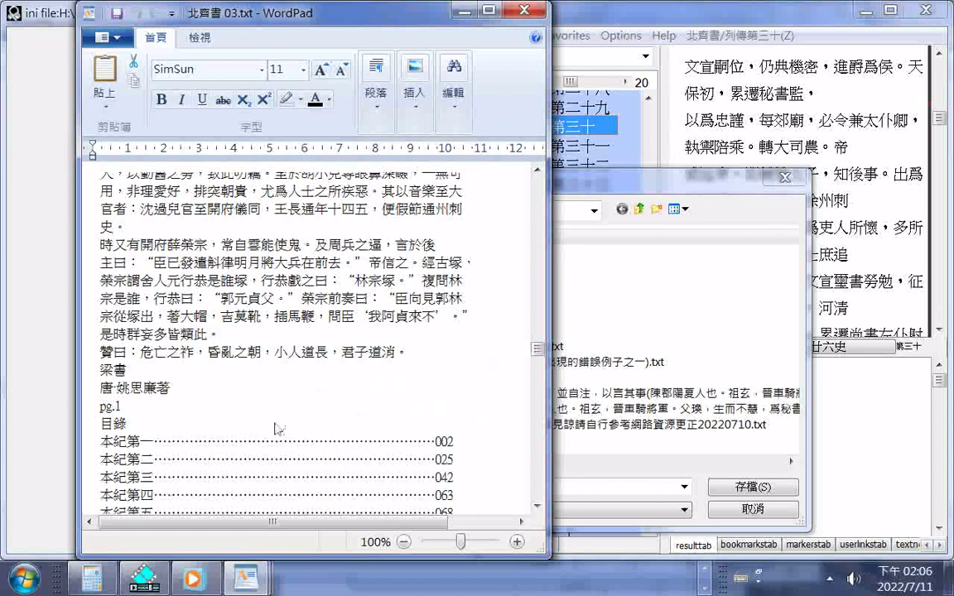
{"action": "left_click", "coordinate": [94, 370]}
{"action": "left_click", "coordinate": [96, 372]}
{"action": "left_click_drag", "start_coordinate": [95, 374], "coordinate": [452, 591]}
{"action": "right_click", "coordinate": [367, 258]}
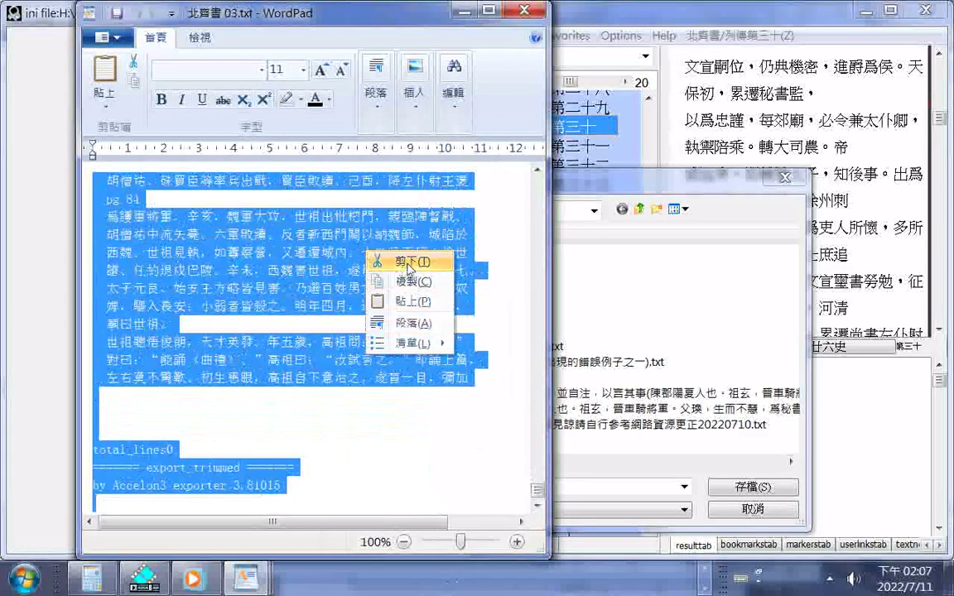
{"action": "left_click", "coordinate": [389, 249]}
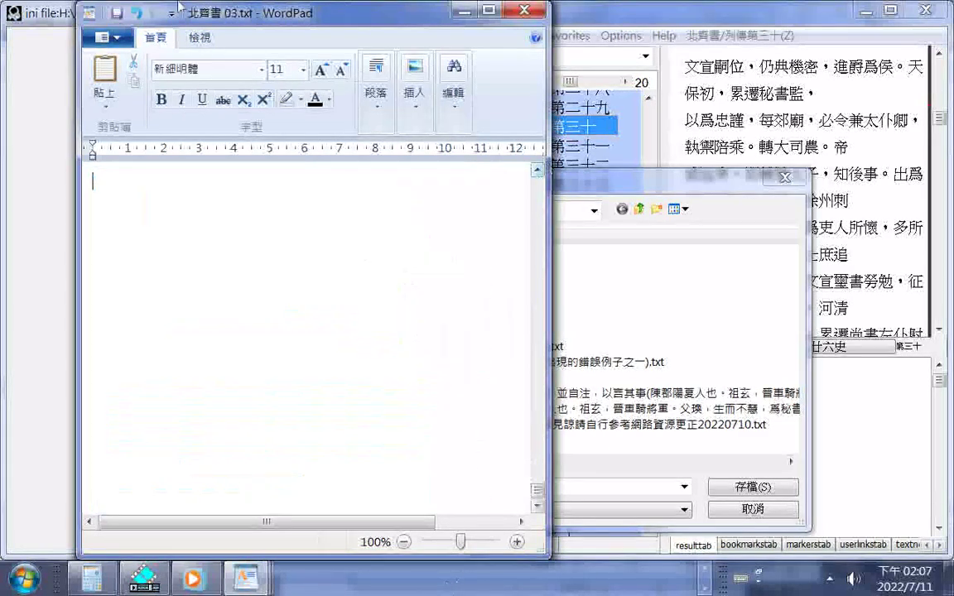
Save the shortened 北齊書 03.txt and minimize its window.
{"action": "left_click", "coordinate": [118, 39]}
{"action": "left_click", "coordinate": [116, 13]}
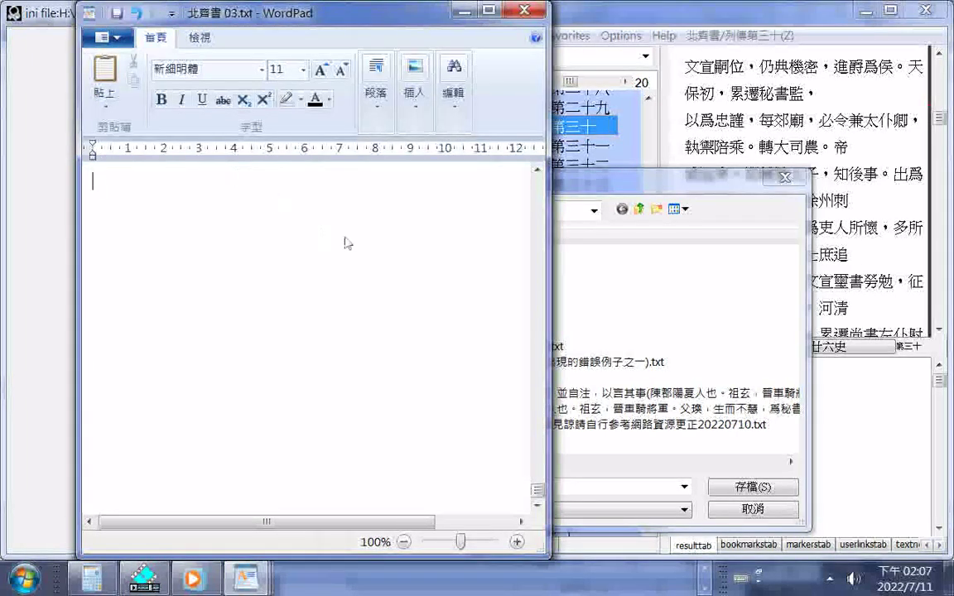
{"action": "key", "text": "ctrl+v"}
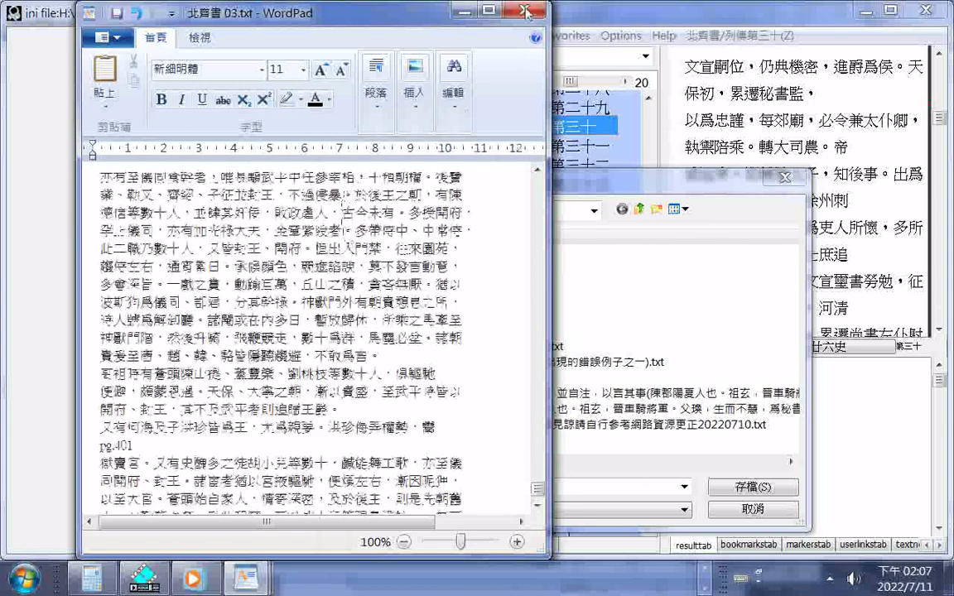
{"action": "left_click", "coordinate": [463, 13]}
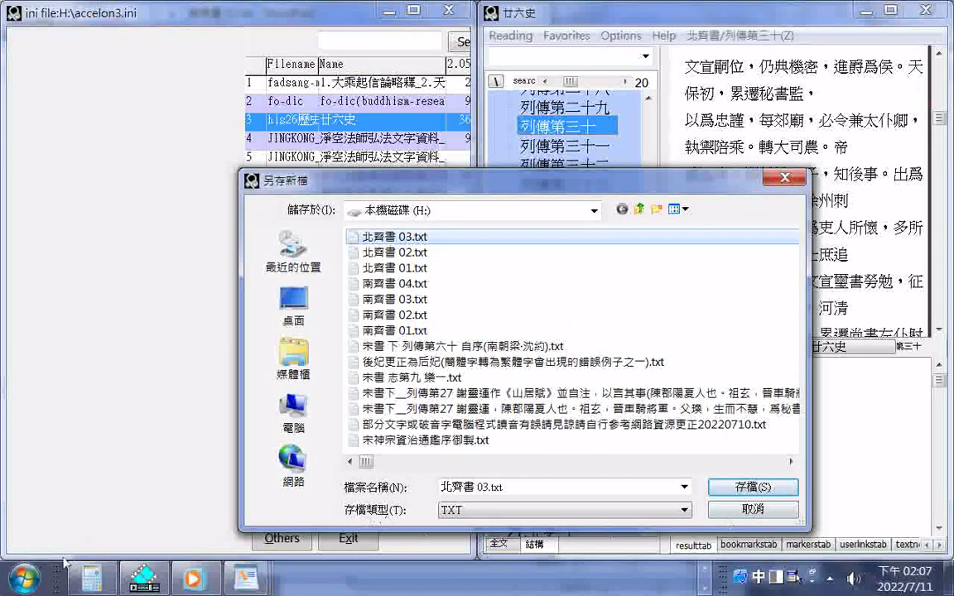
Open a new Notepad document, paste the cut 梁書 text into it and return to the beginning of the text.
{"action": "left_click", "coordinate": [23, 578]}
{"action": "left_click", "coordinate": [73, 116]}
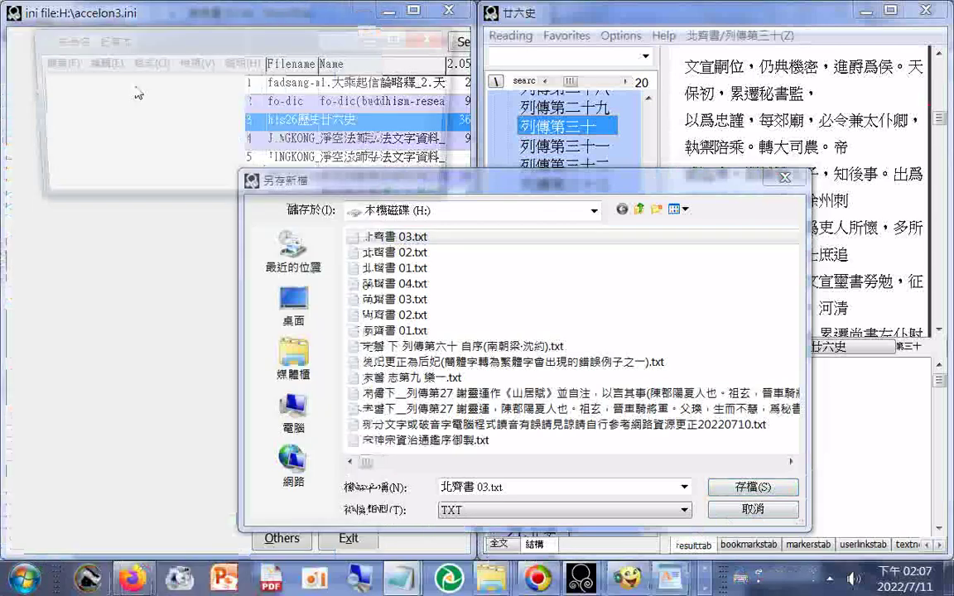
{"action": "right_click", "coordinate": [156, 140]}
{"action": "left_click", "coordinate": [203, 209]}
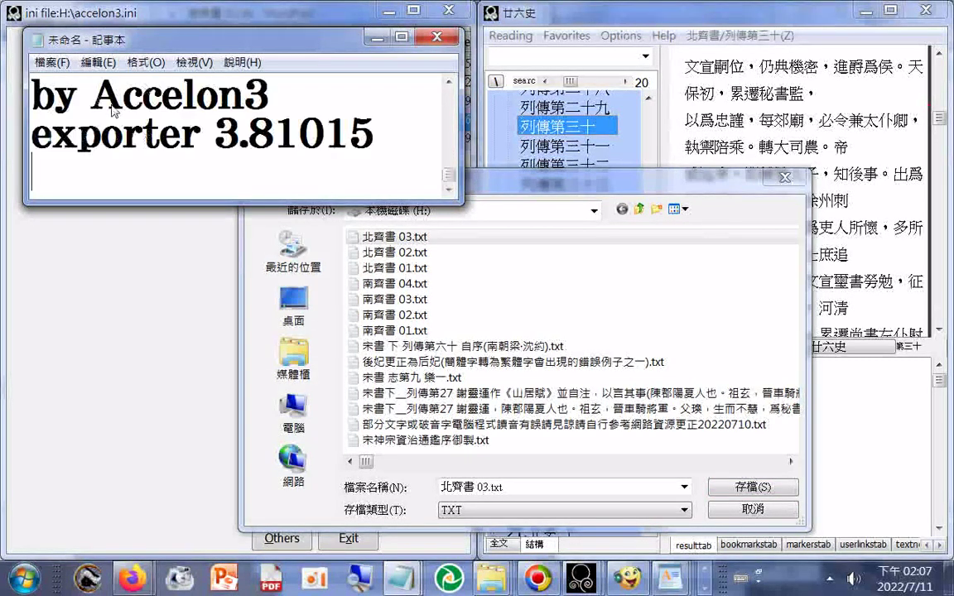
{"action": "scroll", "coordinate": [307, 158], "scroll_direction": "up", "scroll_amount": 2}
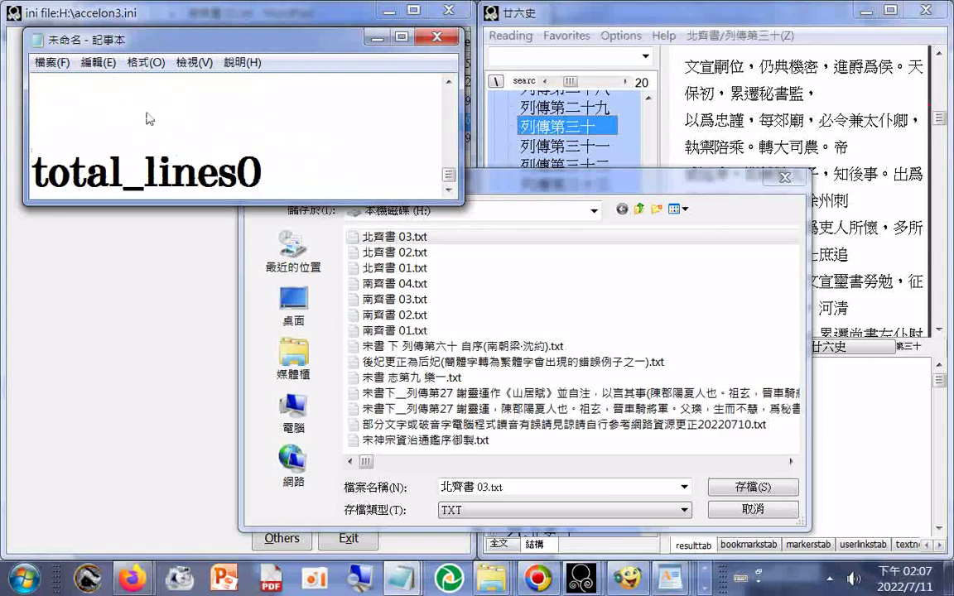
{"action": "left_click_drag", "start_coordinate": [46, 93], "coordinate": [208, 361]}
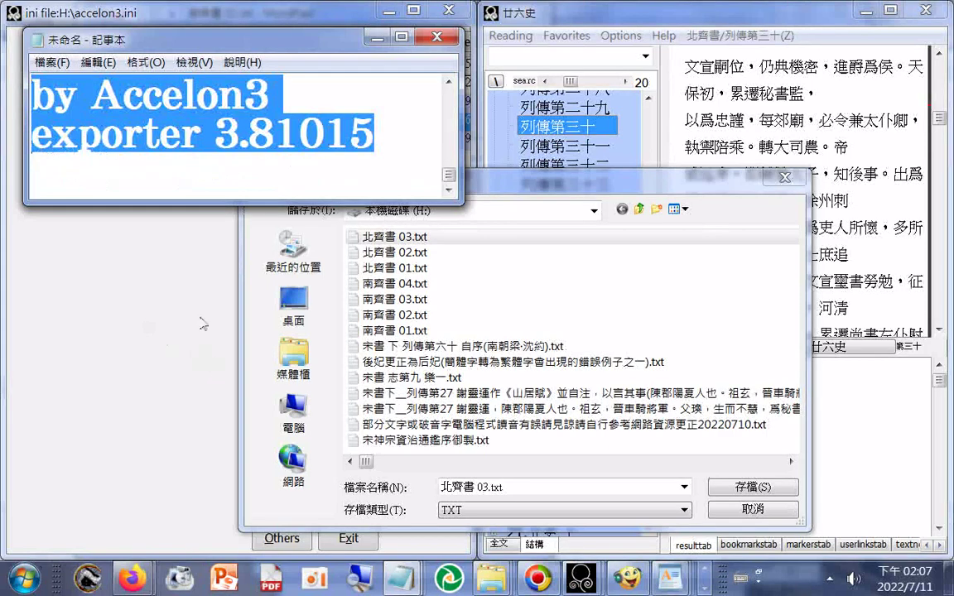
{"action": "key", "text": "ctrl+v"}
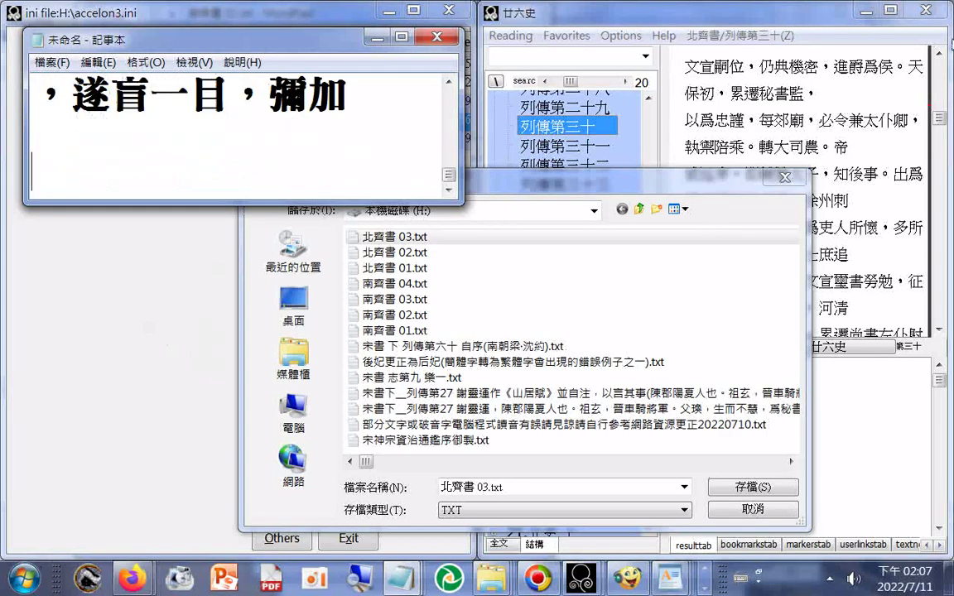
{"action": "key", "text": "ctrl+Home"}
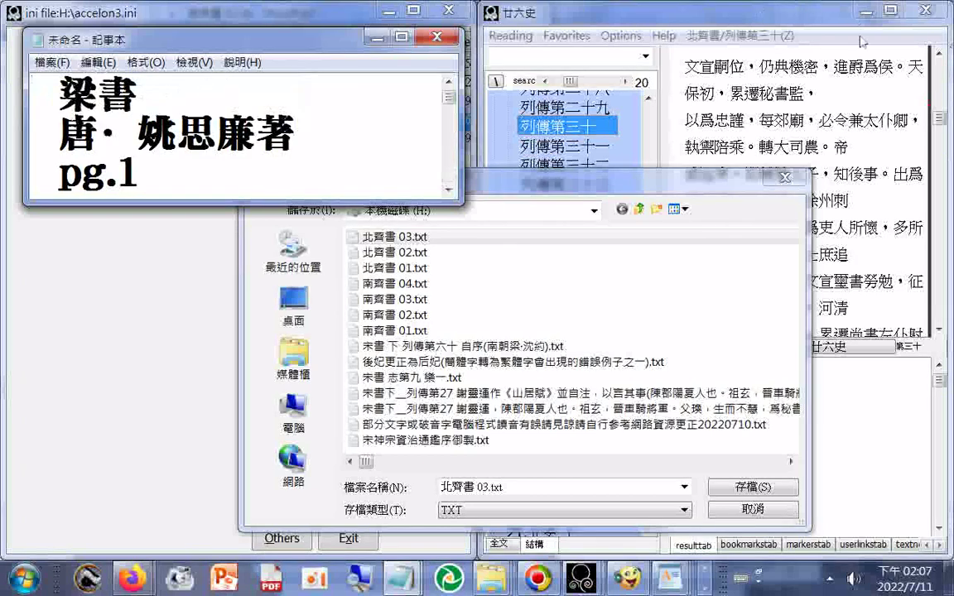
Copy the title 梁書 from the first line of the Notepad document.
{"action": "left_click_drag", "start_coordinate": [58, 90], "coordinate": [124, 104]}
{"action": "right_click", "coordinate": [123, 101]}
{"action": "left_click", "coordinate": [51, 62]}
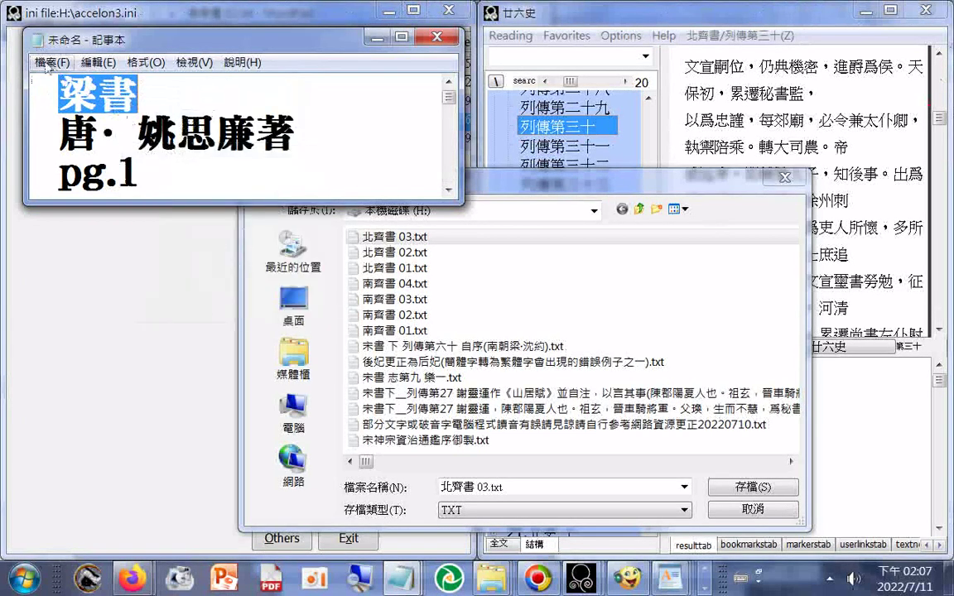
Start saving the untitled Notepad document on drive H: and name it 梁書 01.txt, reusing the 北齊書 01.txt name with the copied title.
{"action": "left_click", "coordinate": [51, 62]}
{"action": "left_click", "coordinate": [70, 135]}
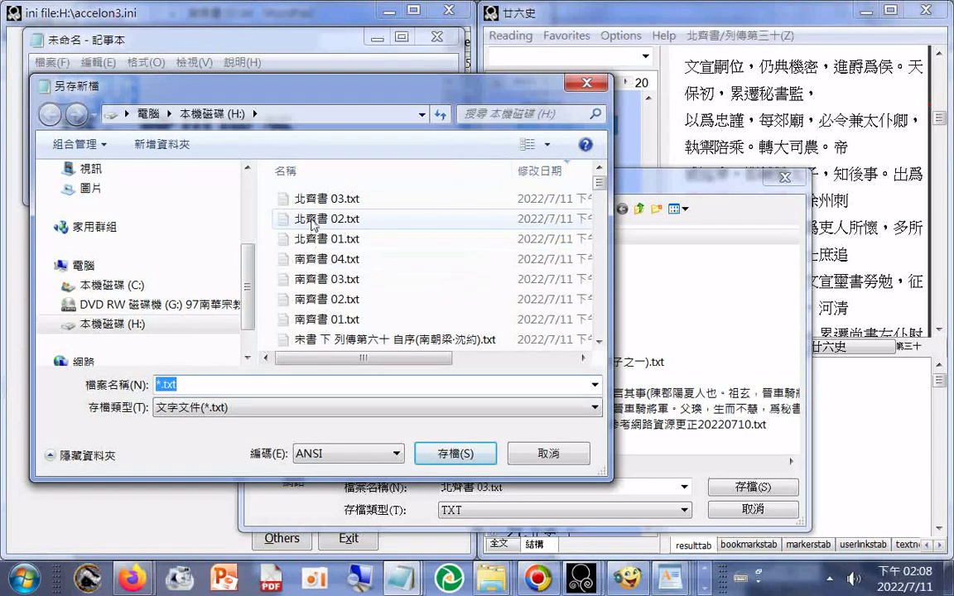
{"action": "left_click", "coordinate": [315, 220]}
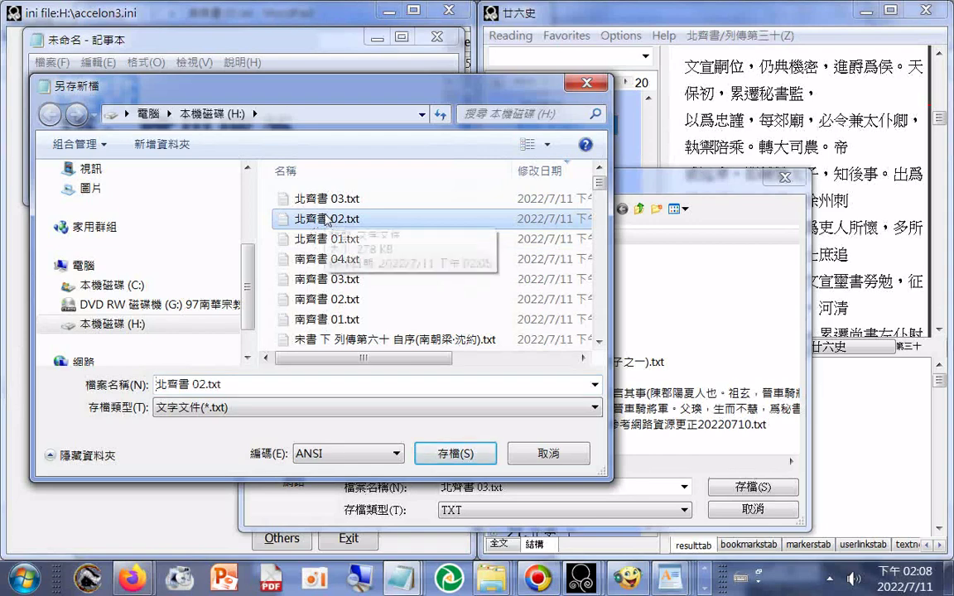
{"action": "left_click", "coordinate": [329, 200]}
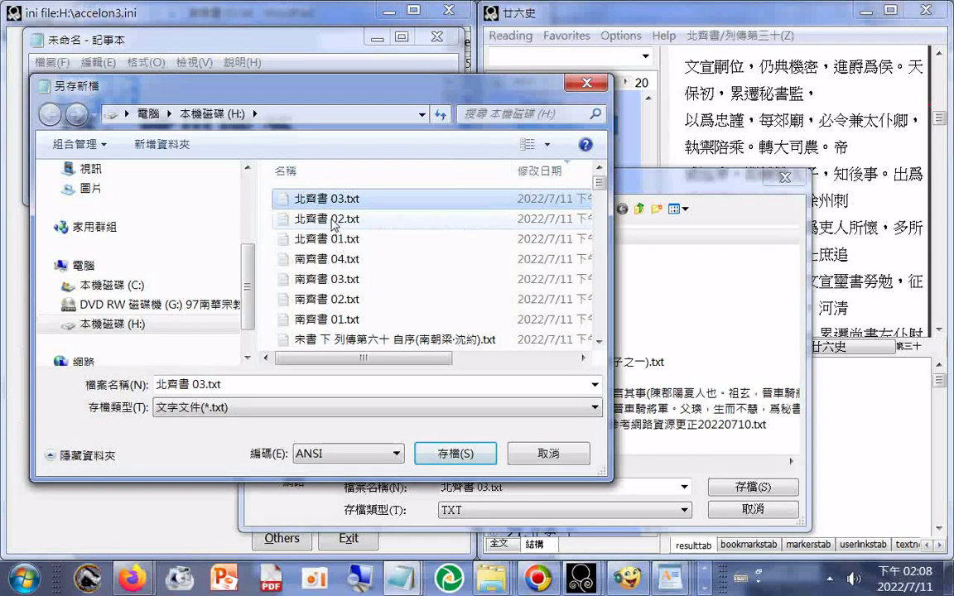
{"action": "left_click", "coordinate": [234, 391]}
{"action": "left_click", "coordinate": [319, 242]}
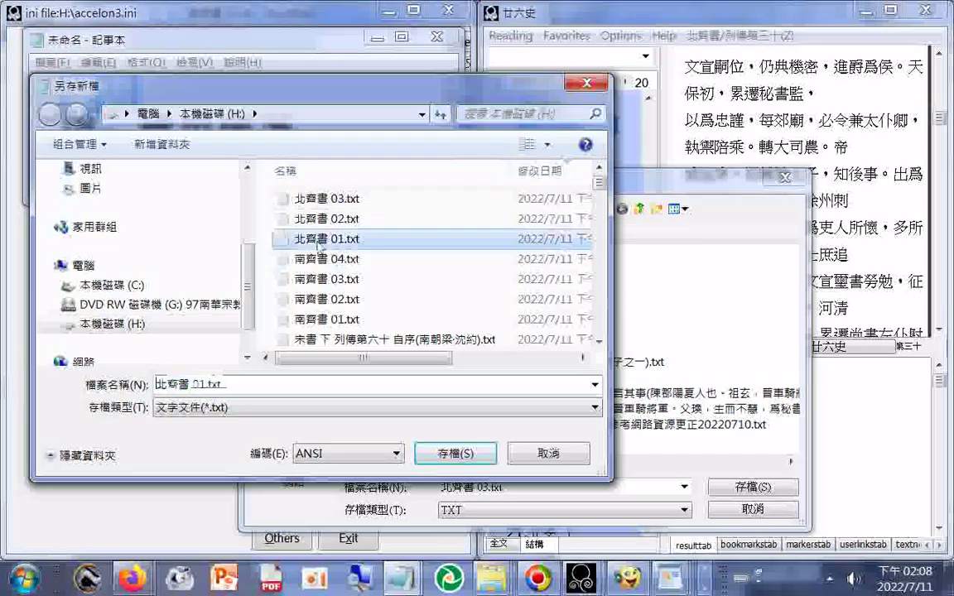
{"action": "left_click", "coordinate": [201, 388]}
{"action": "double_click", "coordinate": [162, 386]}
{"action": "right_click", "coordinate": [167, 390]}
{"action": "left_click", "coordinate": [190, 232]}
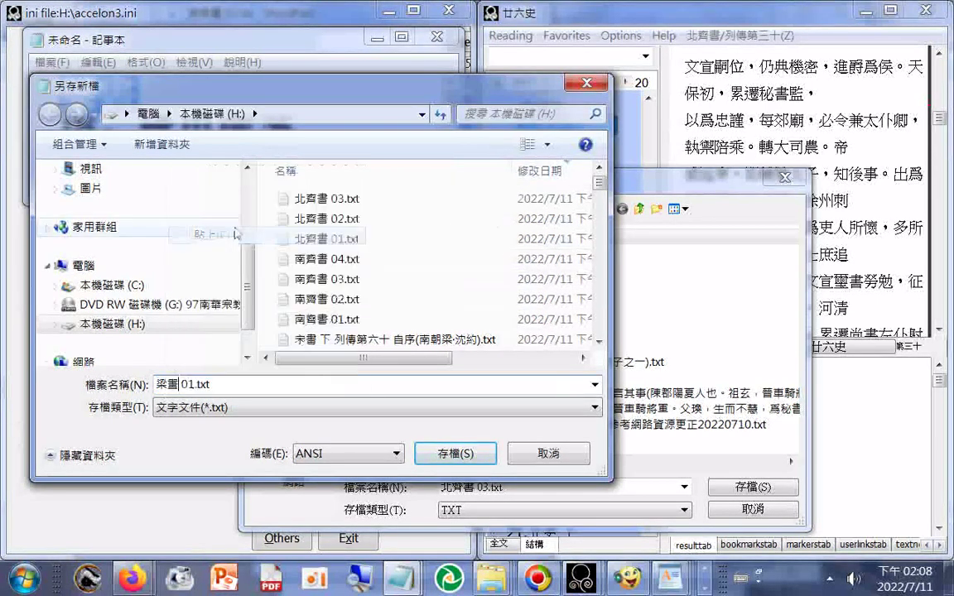
Choose the text encoding, save 梁書 01.txt, and cancel the pending export dialog of 廿六史.
{"action": "left_click", "coordinate": [339, 456]}
{"action": "left_click", "coordinate": [331, 485]}
{"action": "left_click", "coordinate": [464, 457]}
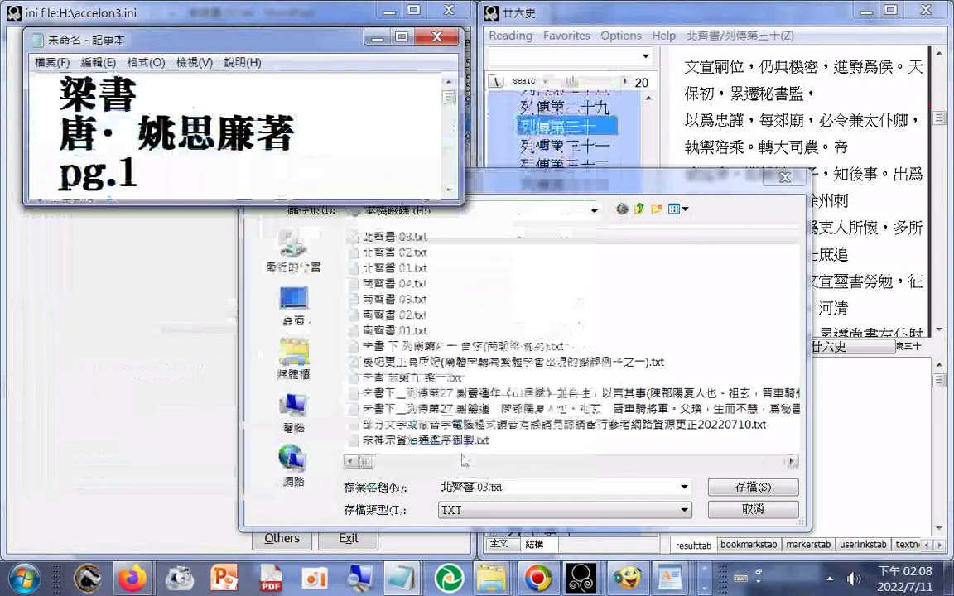
{"action": "left_click", "coordinate": [462, 459]}
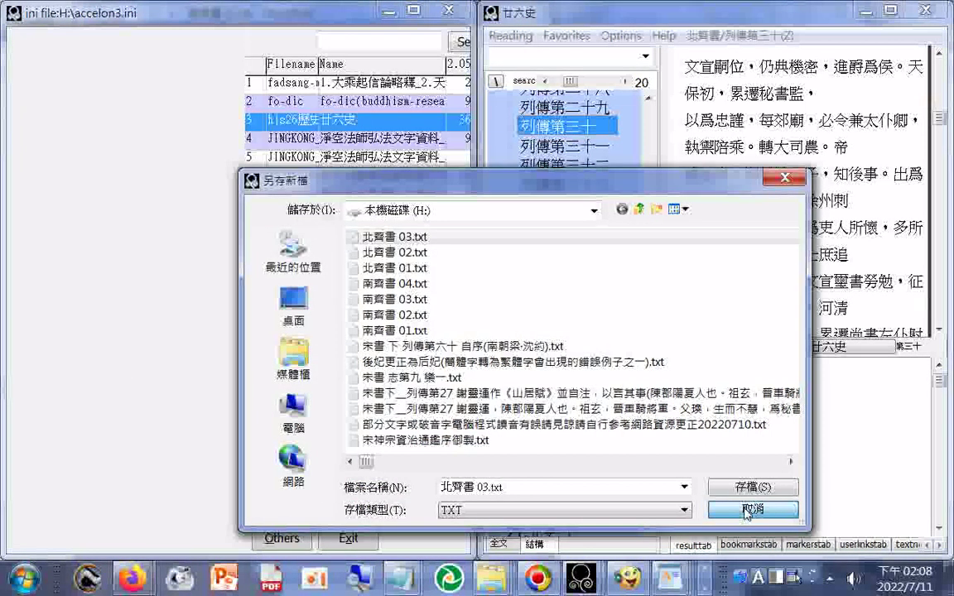
{"action": "left_click", "coordinate": [753, 509]}
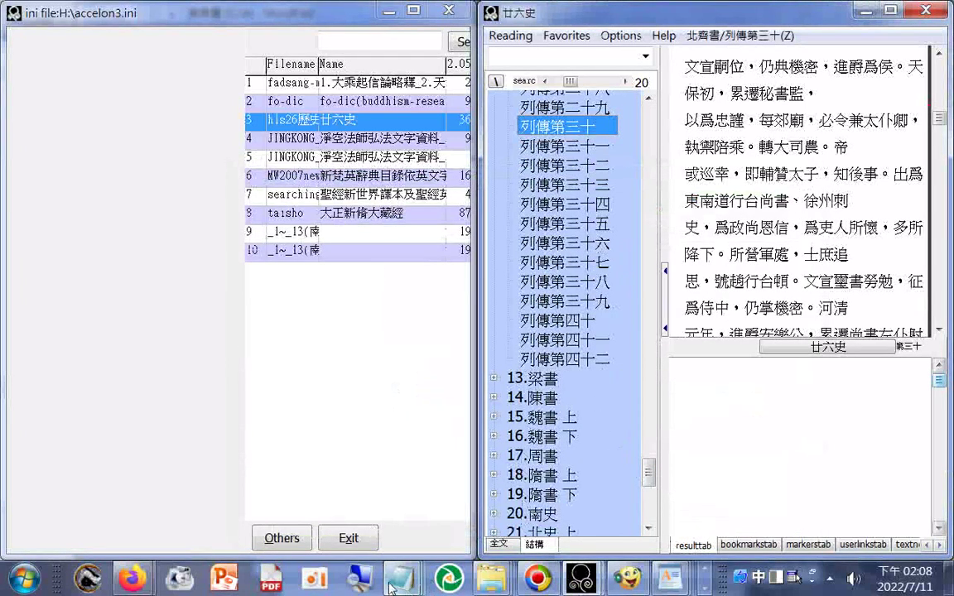
Copy the phrase 遂盲一目，彌加 from the end of 梁書 01.txt.
{"action": "mouse_move", "coordinate": [390, 585]}
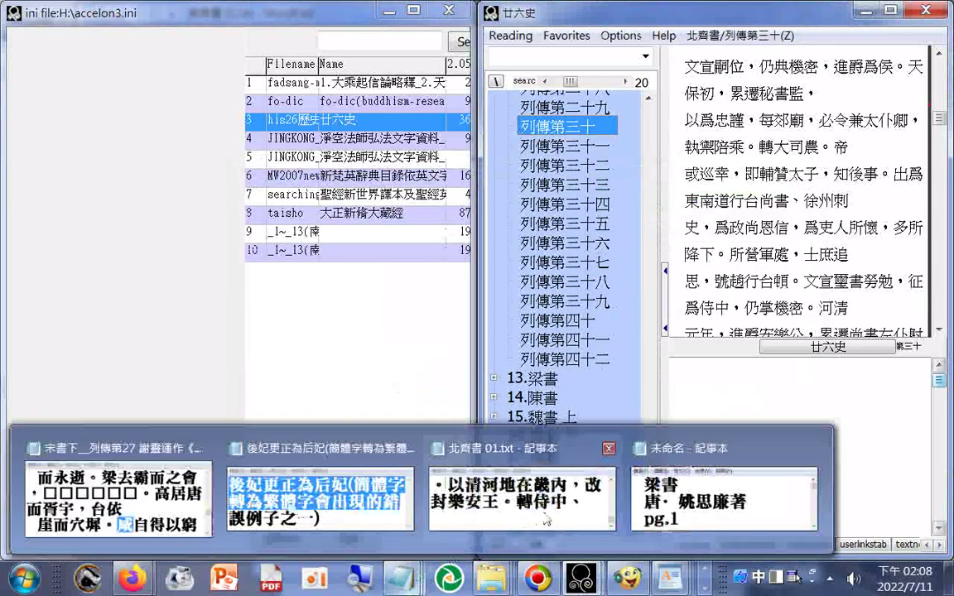
{"action": "left_click", "coordinate": [687, 519]}
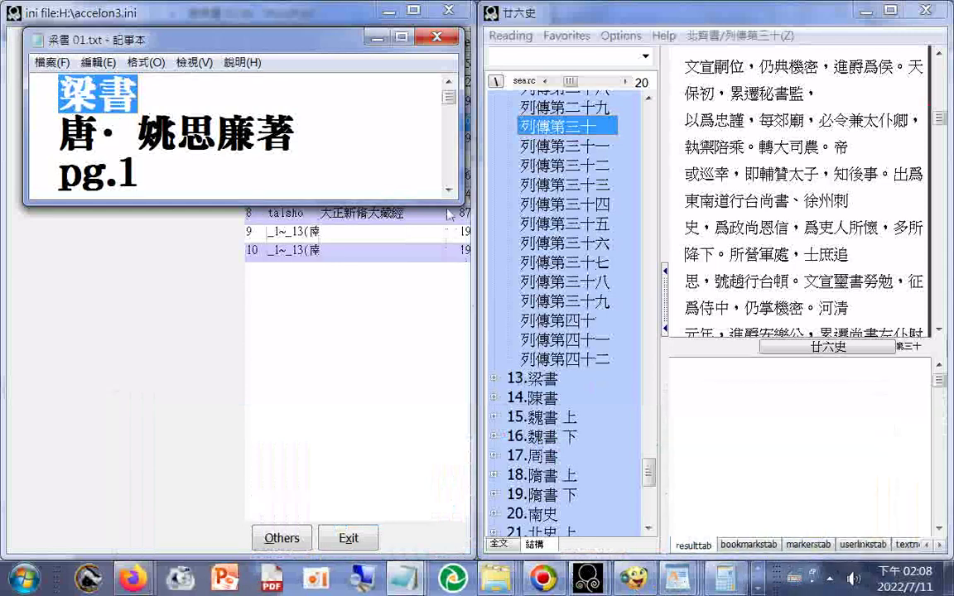
{"action": "left_click_drag", "start_coordinate": [449, 96], "coordinate": [460, 190]}
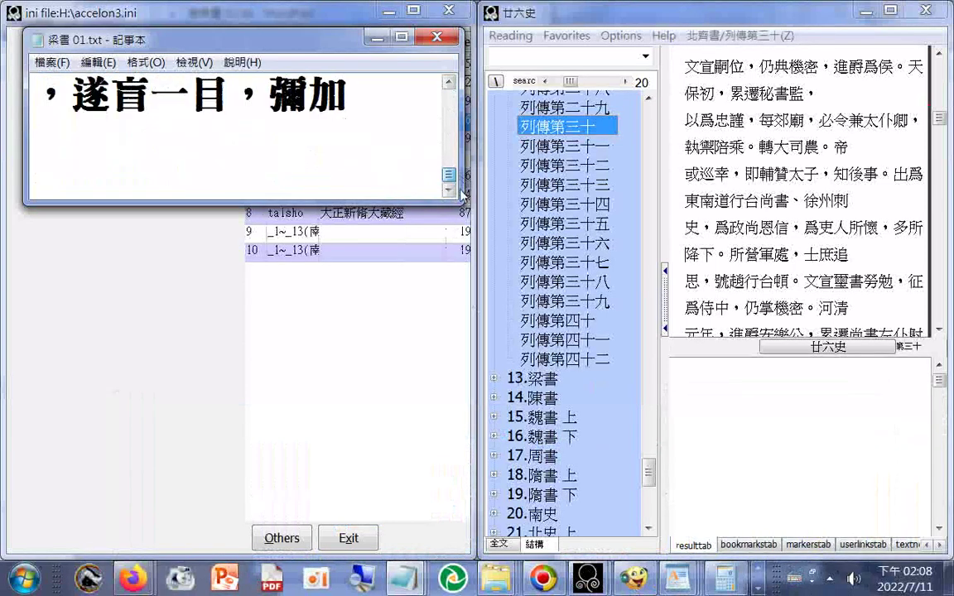
{"action": "left_click_drag", "start_coordinate": [71, 87], "coordinate": [301, 83]}
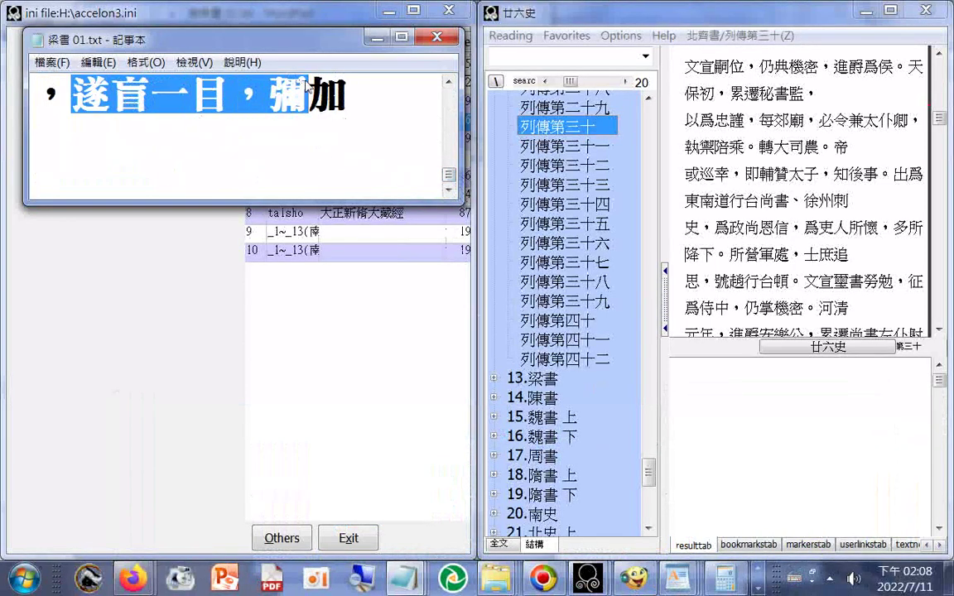
{"action": "right_click", "coordinate": [329, 94]}
{"action": "left_click", "coordinate": [389, 149]}
Search the 廿六史 database for the copied phrase 遂盲一目，彌加 and open its hit in 梁書.
{"action": "right_click", "coordinate": [518, 55]}
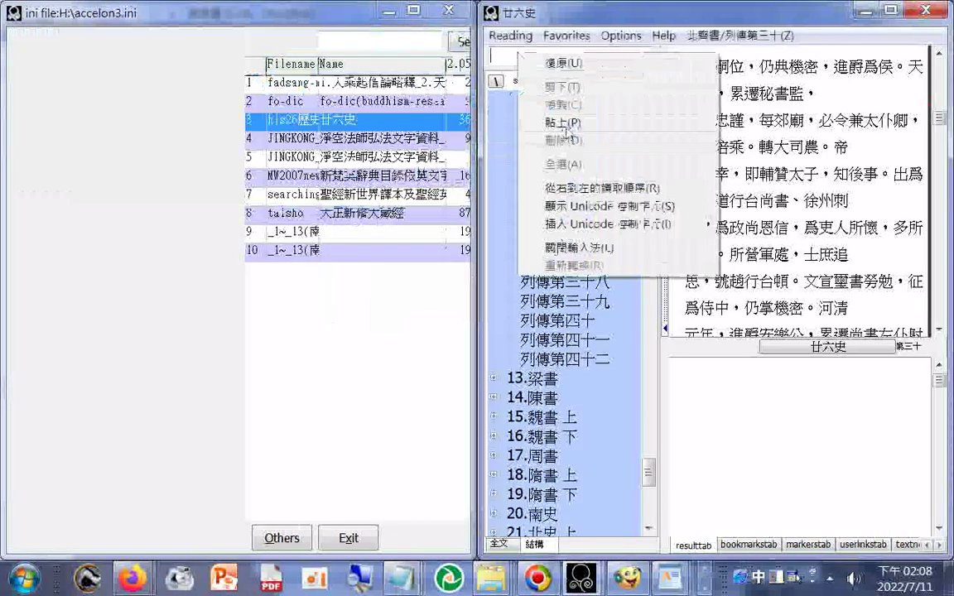
{"action": "left_click", "coordinate": [560, 122]}
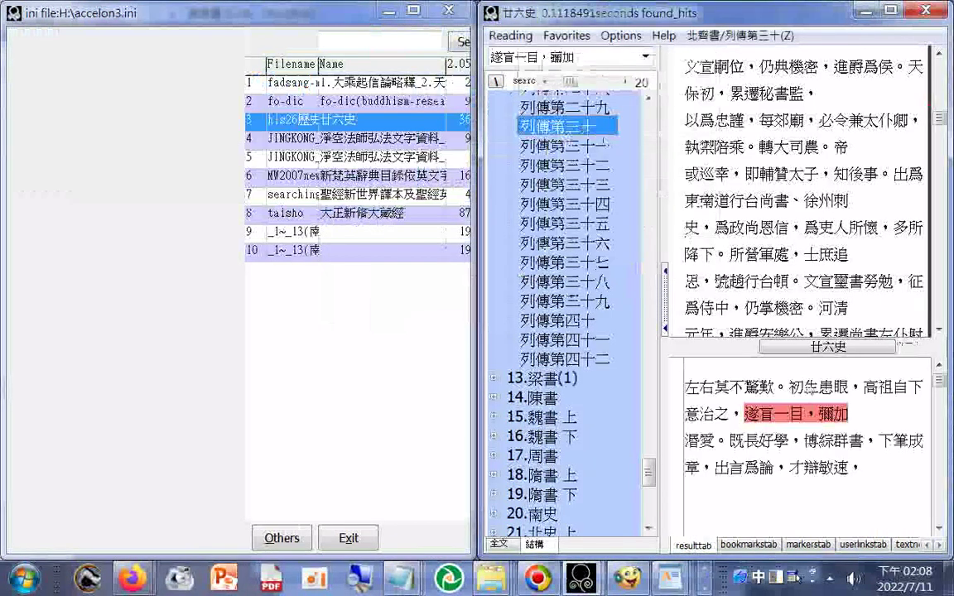
{"action": "double_click", "coordinate": [783, 417]}
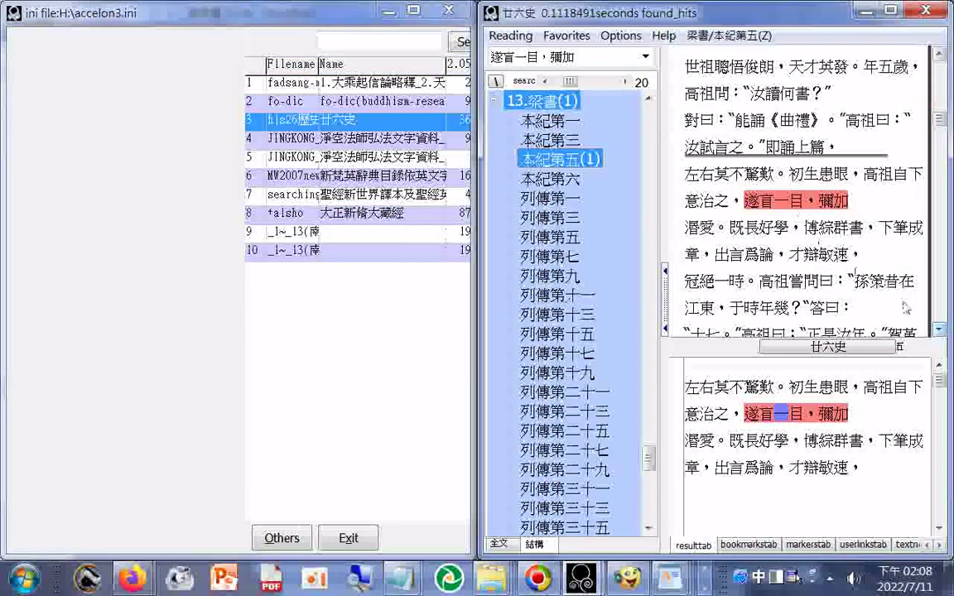
Align the reading pane at the 遂盲一目，彌加 passage in 梁書 本紀第五, so its lines start the visible text.
{"action": "left_click", "coordinate": [940, 331]}
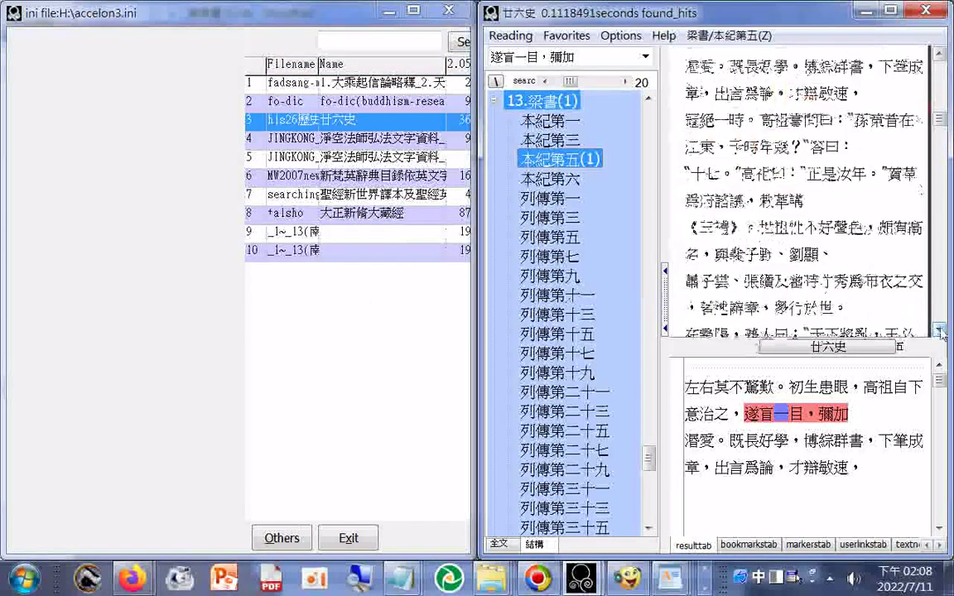
{"action": "left_click", "coordinate": [939, 53]}
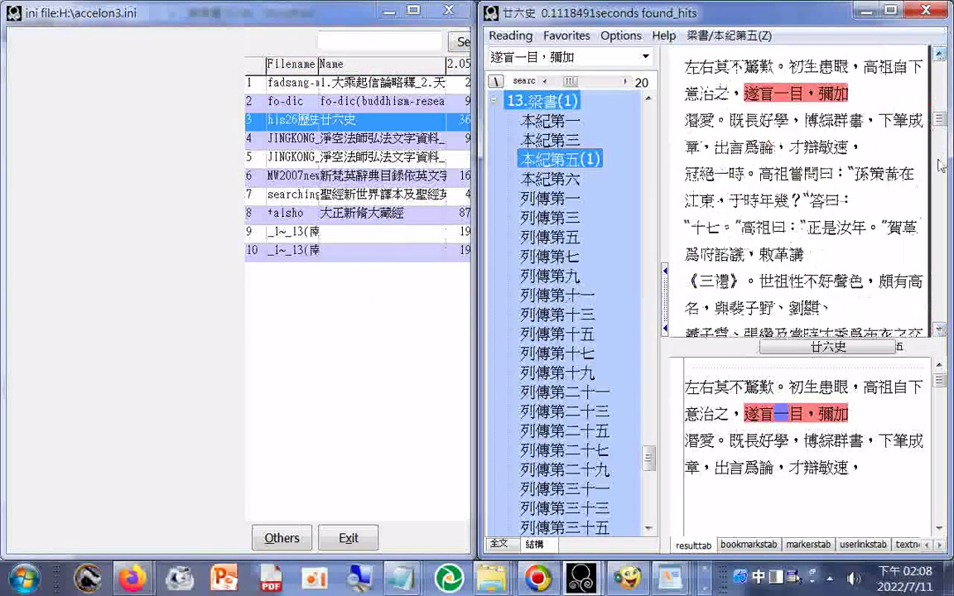
{"action": "left_click_drag", "start_coordinate": [939, 114], "coordinate": [941, 117]}
{"action": "left_click", "coordinate": [942, 57]}
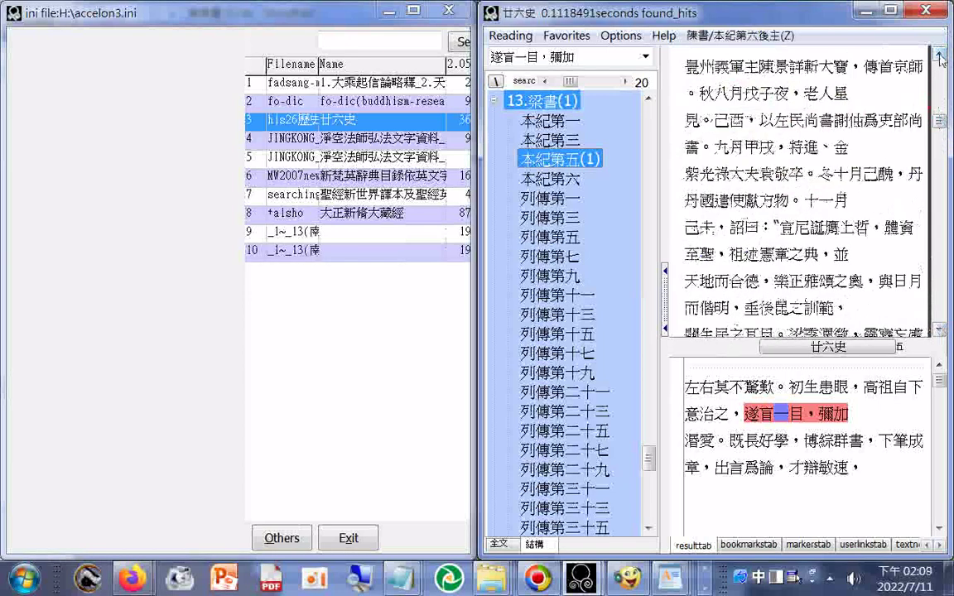
{"action": "left_click", "coordinate": [940, 56]}
{"action": "left_click", "coordinate": [812, 412]}
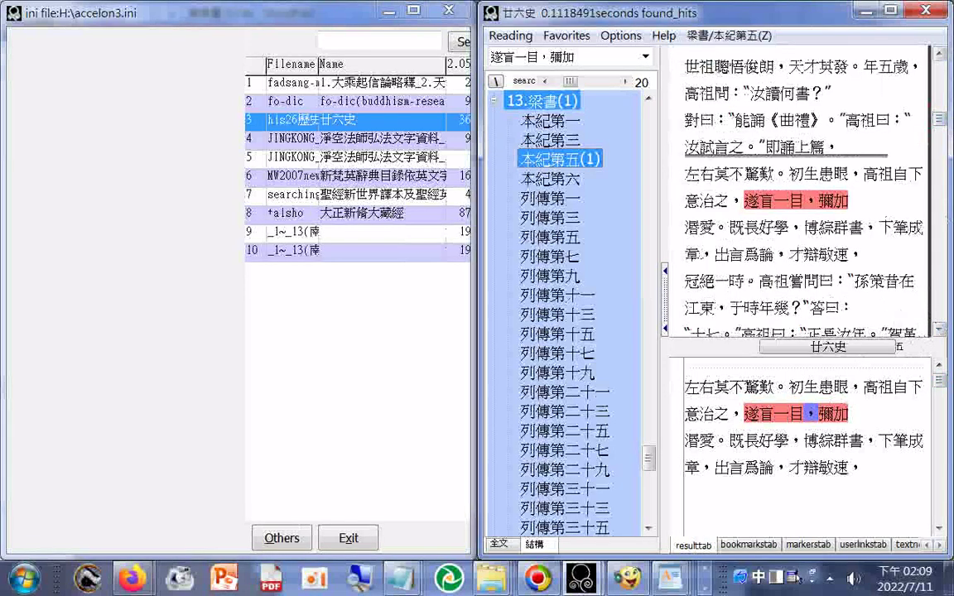
{"action": "left_click", "coordinate": [940, 330]}
{"action": "left_click", "coordinate": [940, 330]}
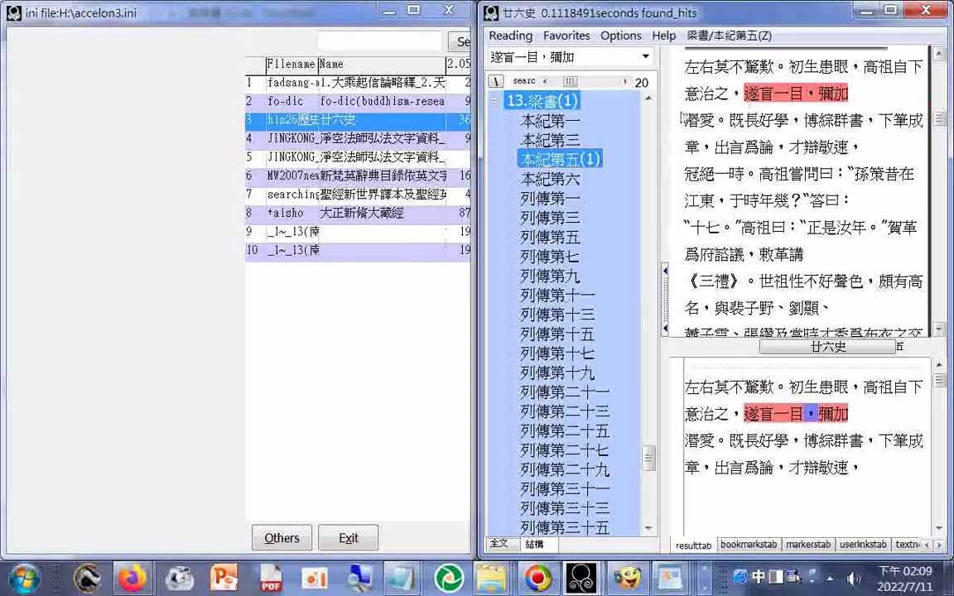
Clear the search phrase and export the text from the current passage to drive H: as 梁書 02.txt.
{"action": "left_click", "coordinate": [585, 55]}
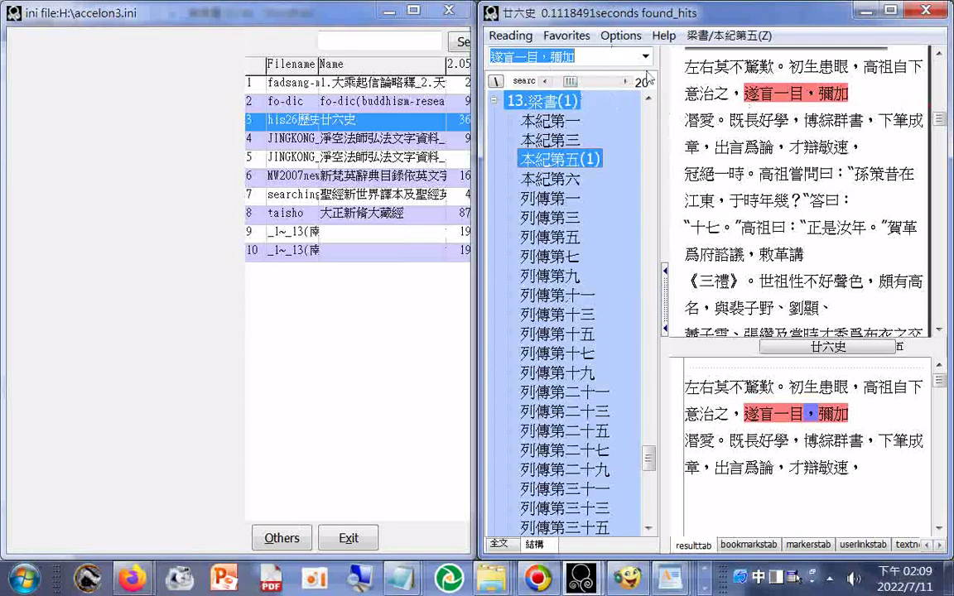
{"action": "key", "text": "BackSpace"}
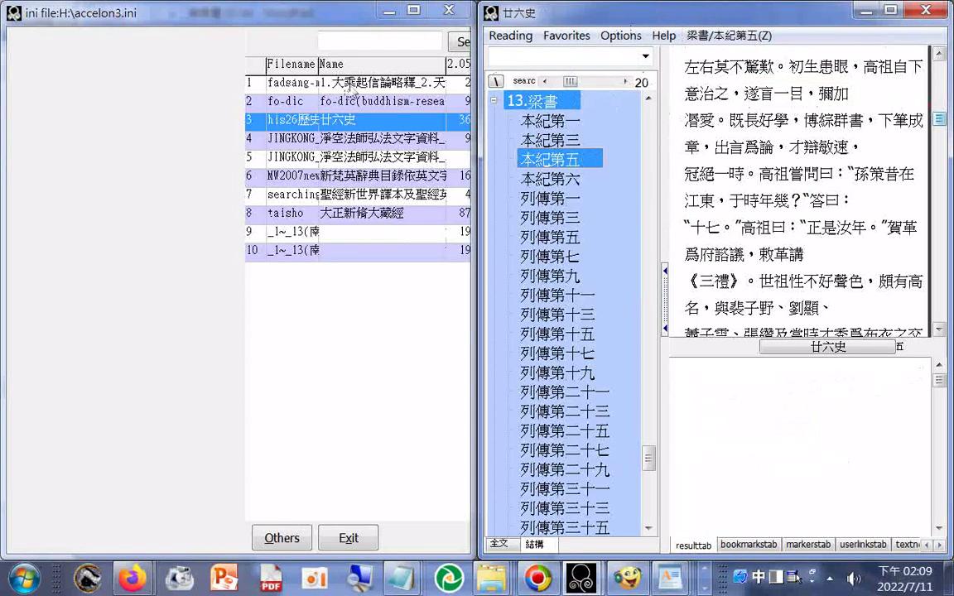
{"action": "left_click", "coordinate": [510, 36]}
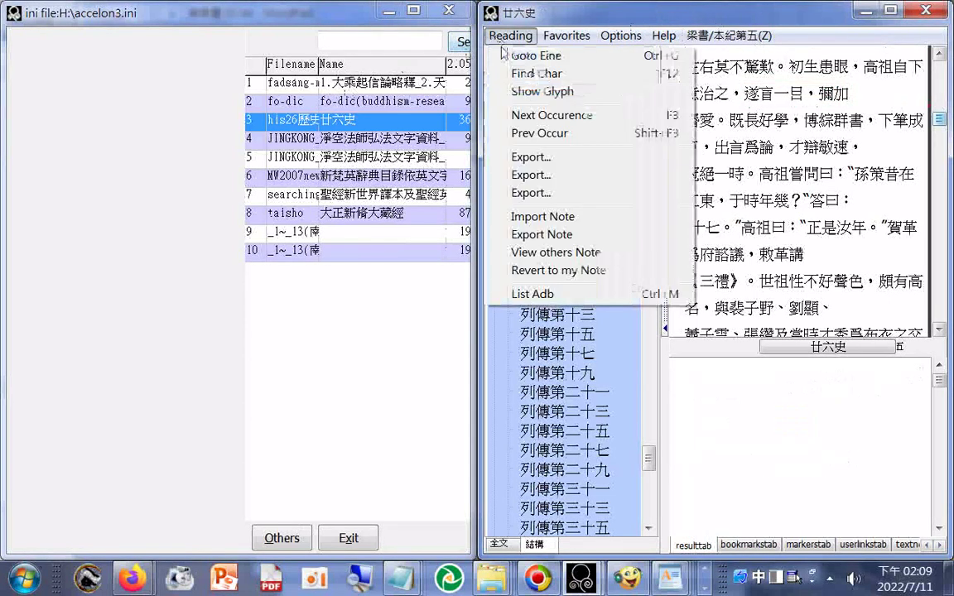
{"action": "left_click", "coordinate": [540, 159]}
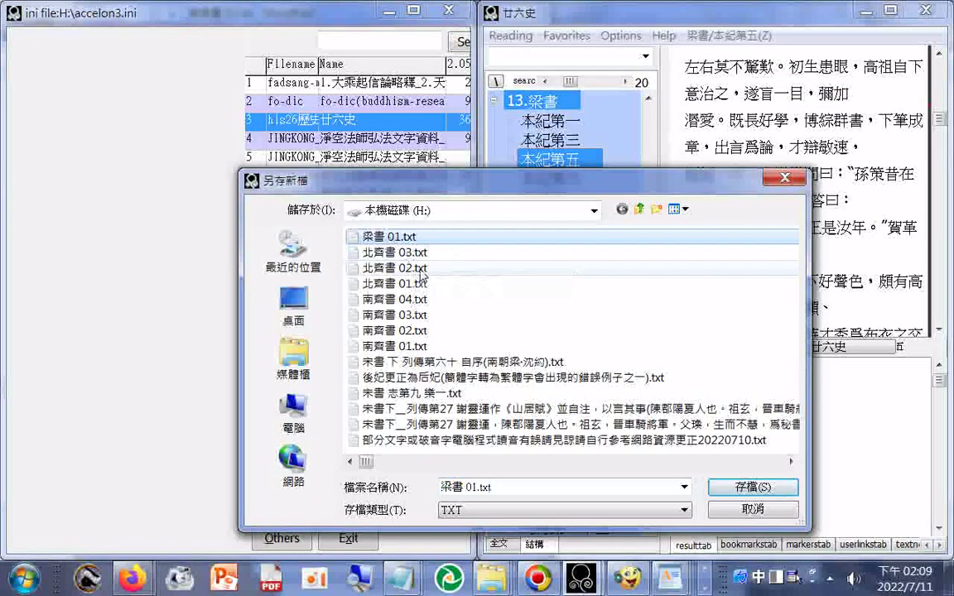
{"action": "left_click", "coordinate": [473, 486]}
{"action": "left_click_drag", "start_coordinate": [472, 487], "coordinate": [608, 470]}
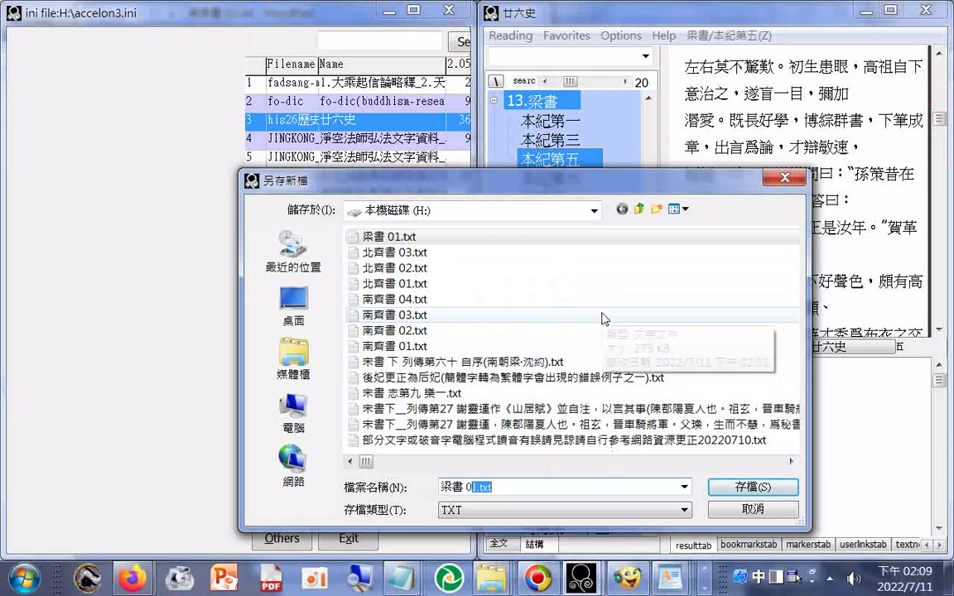
{"action": "key", "text": "Return"}
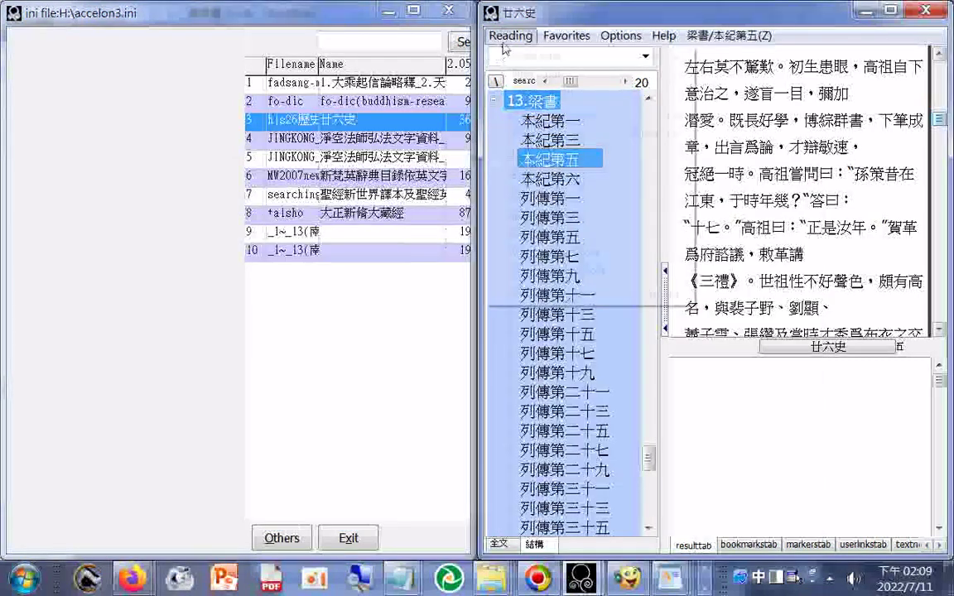
Reopen the text export dialog and open the exported 梁書 02.txt in WordPad from its file list.
{"action": "left_click", "coordinate": [511, 35]}
{"action": "left_click", "coordinate": [538, 158]}
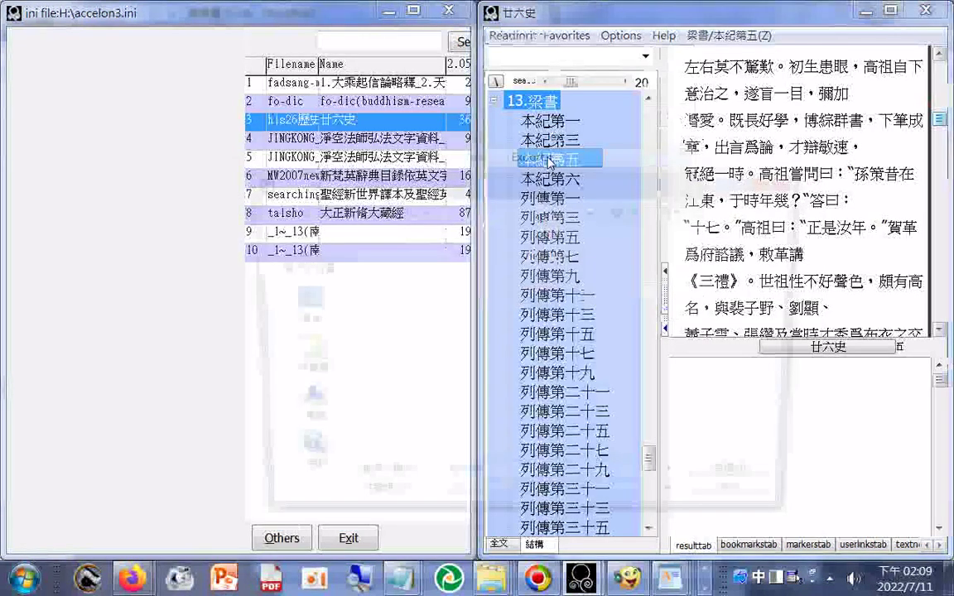
{"action": "right_click", "coordinate": [389, 244]}
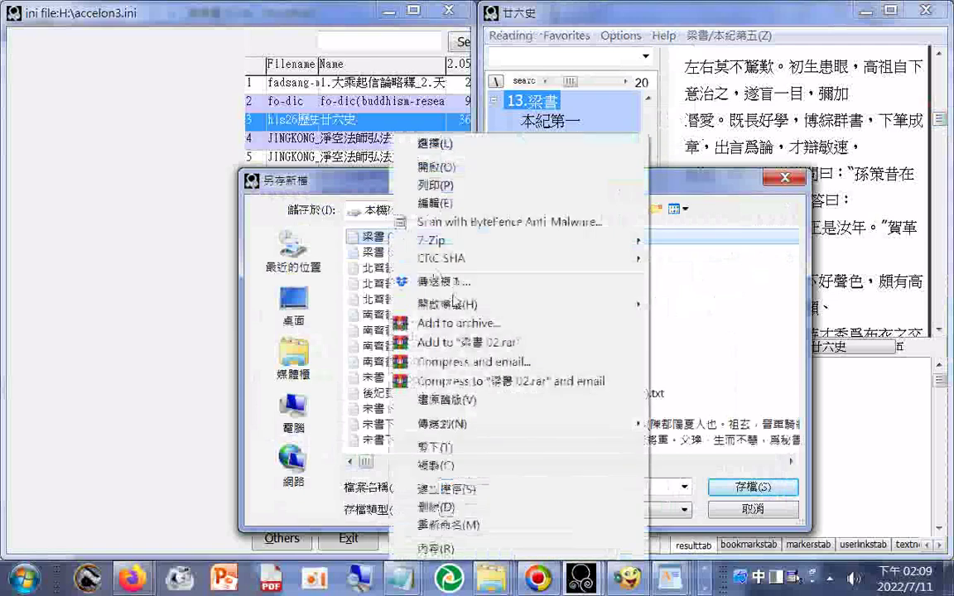
{"action": "mouse_move", "coordinate": [629, 305]}
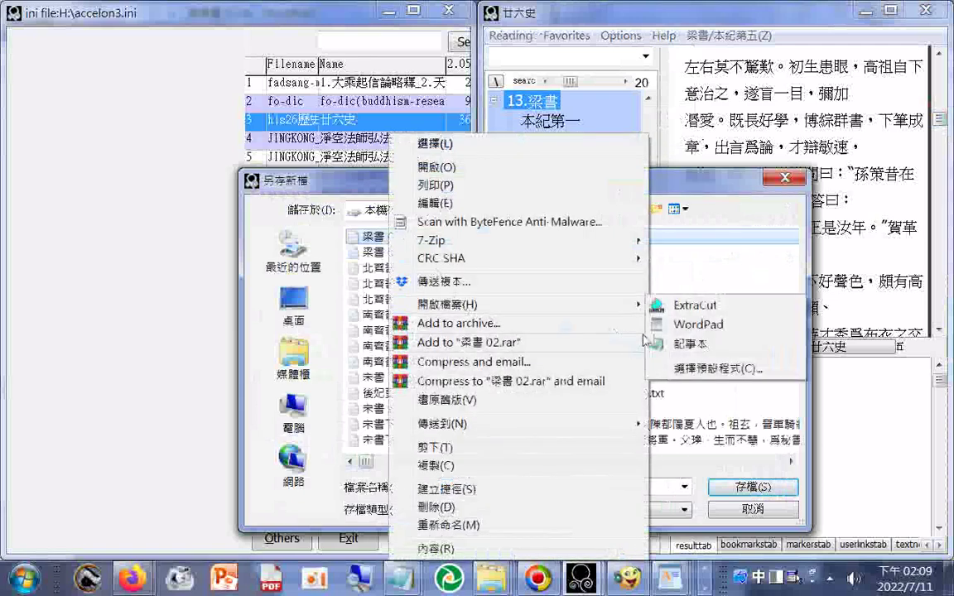
{"action": "left_click", "coordinate": [695, 325]}
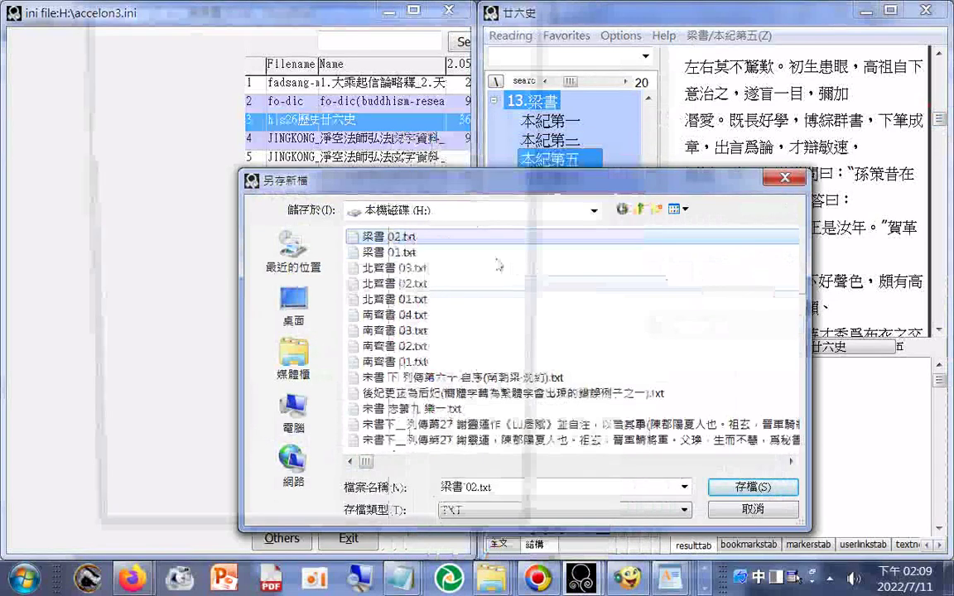
Copy the phrase 將攻竟陵。西魏安州刺史馬岫聞之 from the last text line of 梁書 02.txt.
{"action": "scroll", "coordinate": [267, 431], "scroll_direction": "down", "scroll_amount": 15}
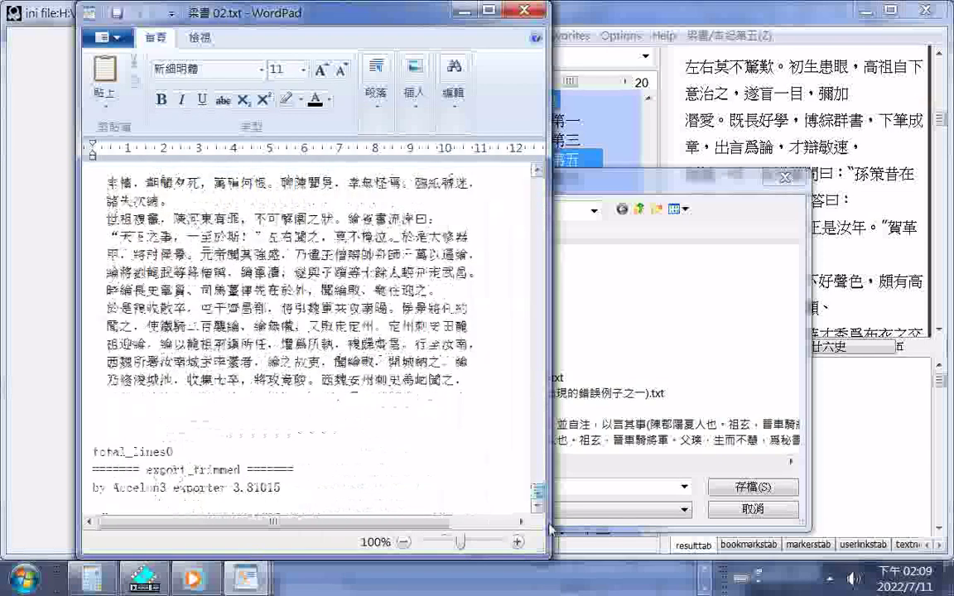
{"action": "left_click_drag", "start_coordinate": [427, 381], "coordinate": [461, 383]}
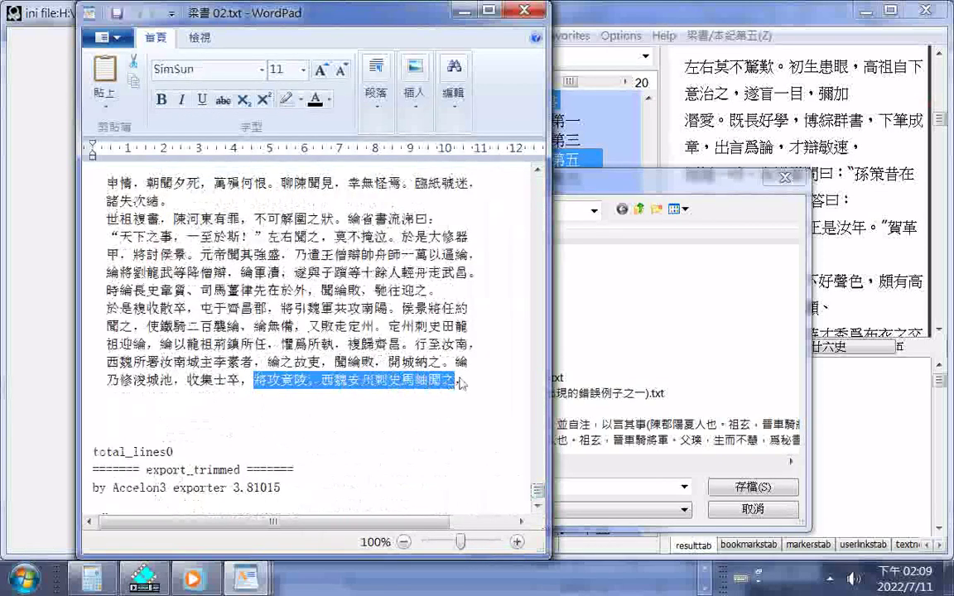
{"action": "right_click", "coordinate": [454, 383]}
{"action": "left_click", "coordinate": [454, 408]}
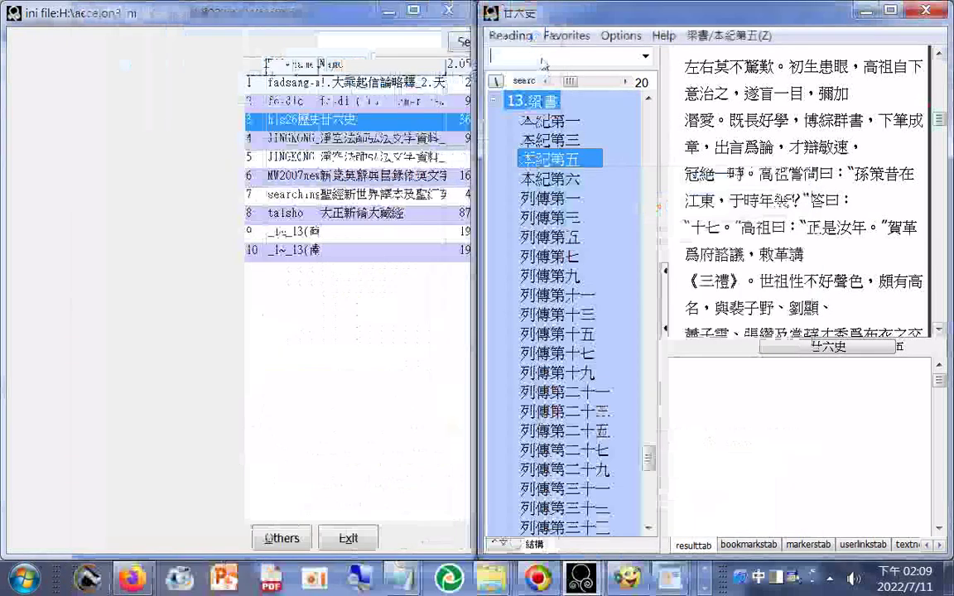
Search 廿六史 for the copied phrase, open its hit in 梁書, and check its place among the remaining chapters.
{"action": "key", "text": "ctrl+v"}
{"action": "double_click", "coordinate": [874, 391]}
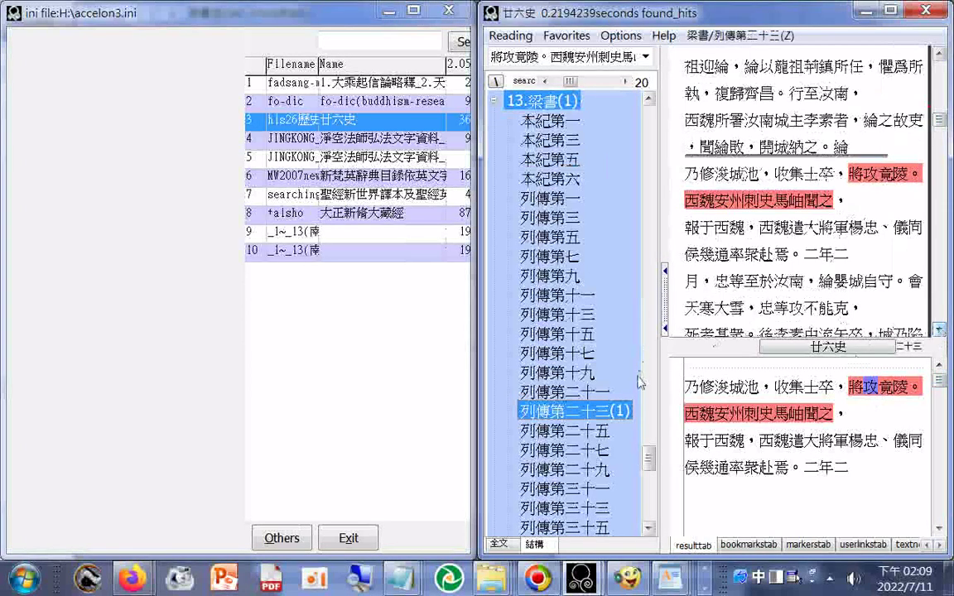
{"action": "left_click_drag", "start_coordinate": [652, 449], "coordinate": [652, 469]}
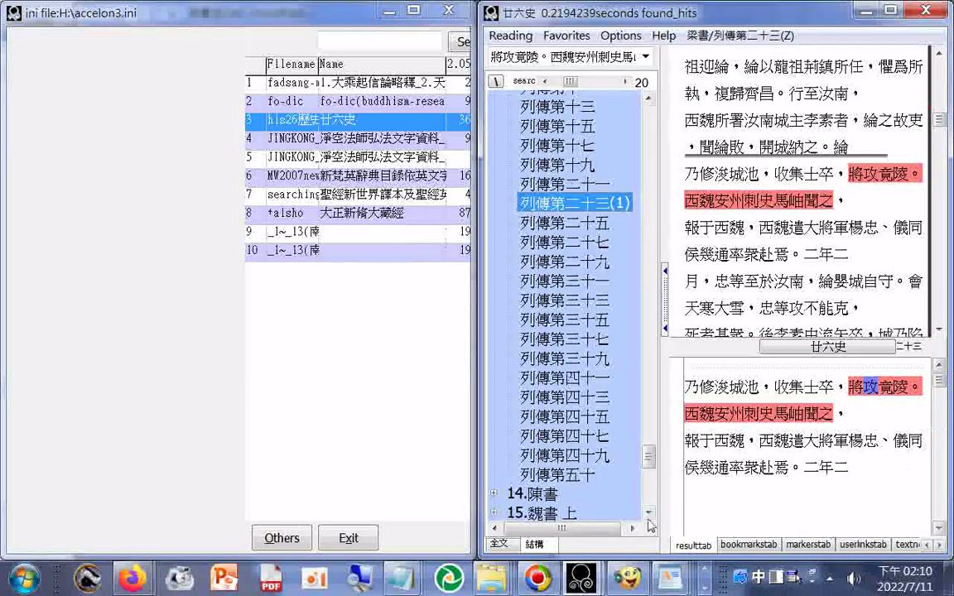
Clear the search phrase and export the text from the line beginning 乃修浚城池 to drive H: as 梁書 03.txt.
{"action": "left_click_drag", "start_coordinate": [649, 514], "coordinate": [648, 518]}
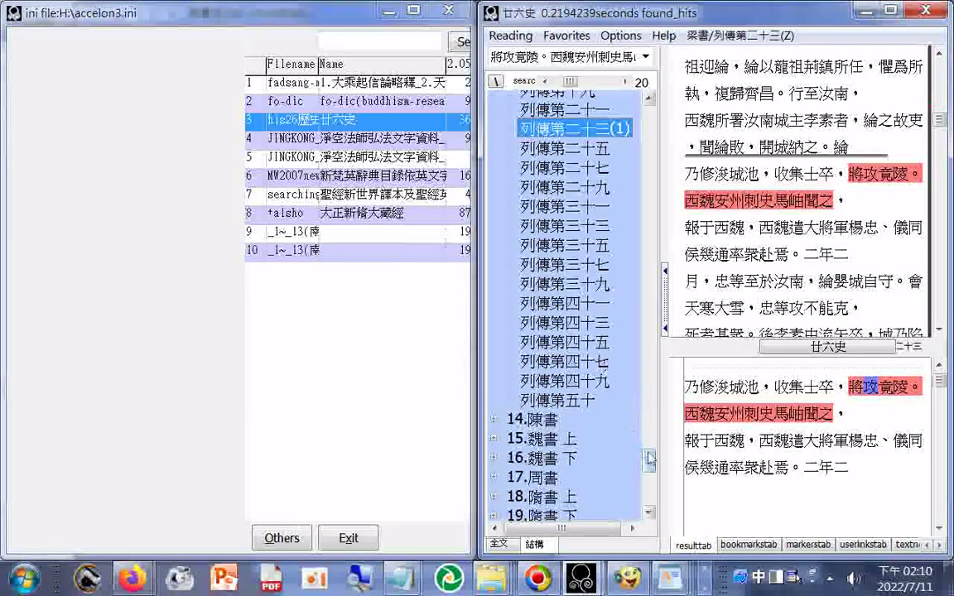
{"action": "left_click", "coordinate": [941, 330]}
{"action": "left_click", "coordinate": [941, 331]}
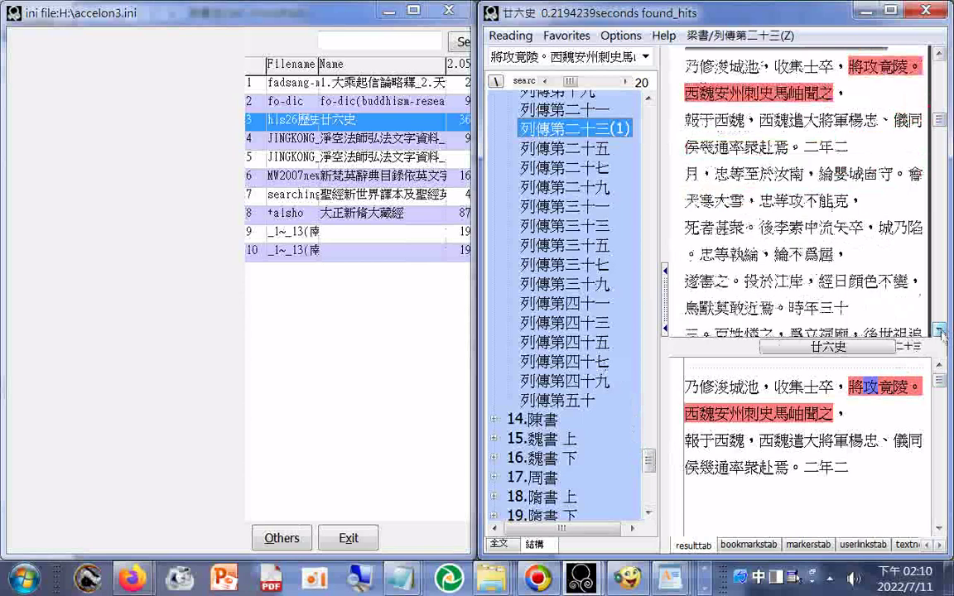
{"action": "double_click", "coordinate": [560, 56]}
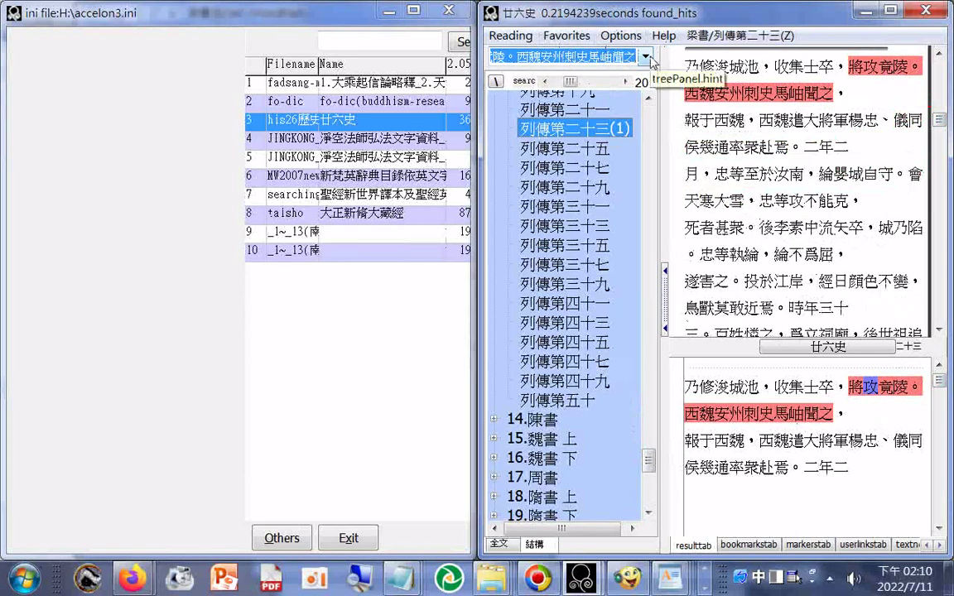
{"action": "left_click", "coordinate": [511, 36]}
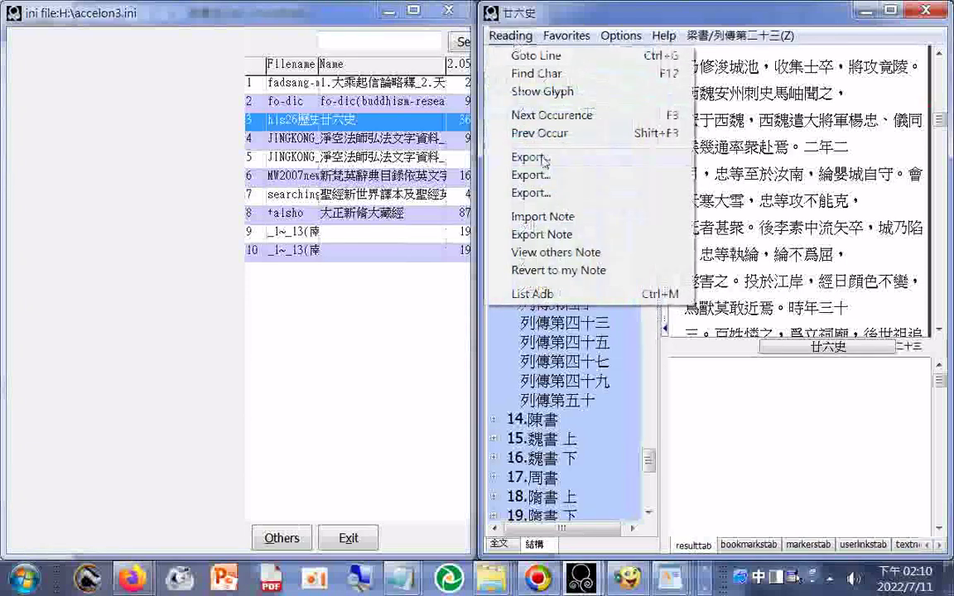
{"action": "left_click", "coordinate": [544, 159]}
{"action": "left_click", "coordinate": [389, 236]}
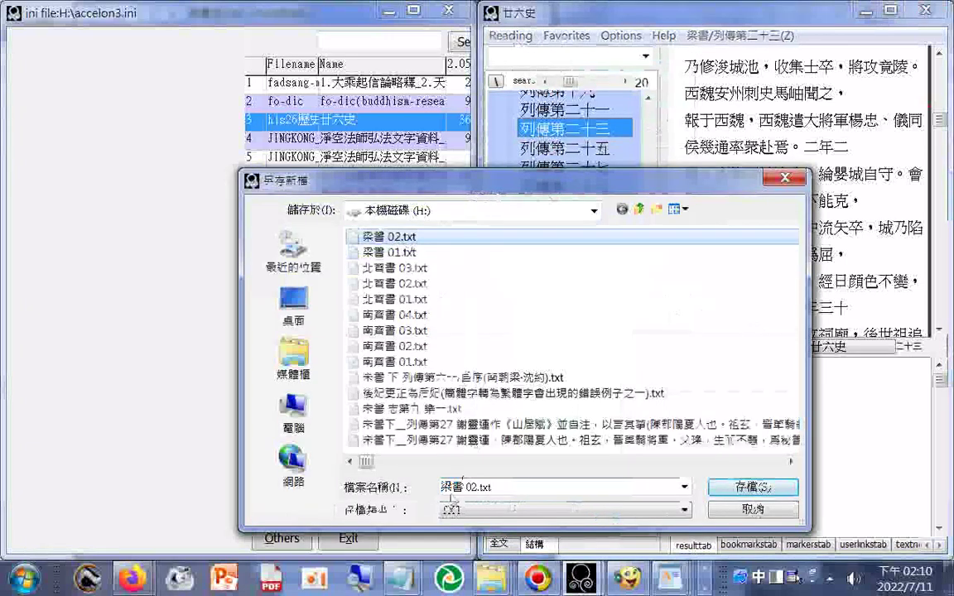
{"action": "left_click", "coordinate": [458, 488]}
{"action": "left_click_drag", "start_coordinate": [471, 488], "coordinate": [663, 439]}
{"action": "type", "text": "3"}
{"action": "key", "text": "Return"}
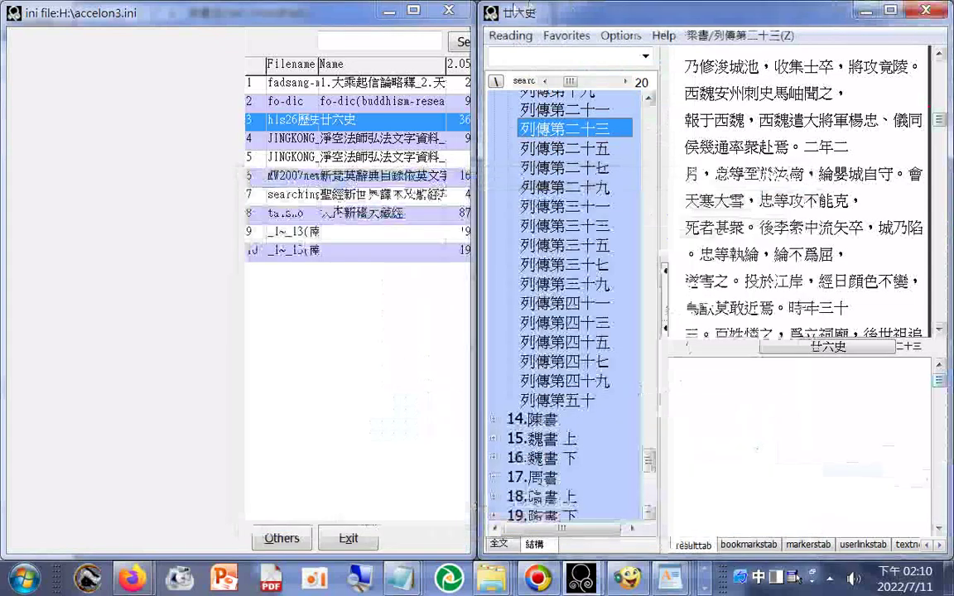
Reopen the text export dialog and open the exported 梁書 03.txt in WordPad from its file list.
{"action": "left_click", "coordinate": [511, 36]}
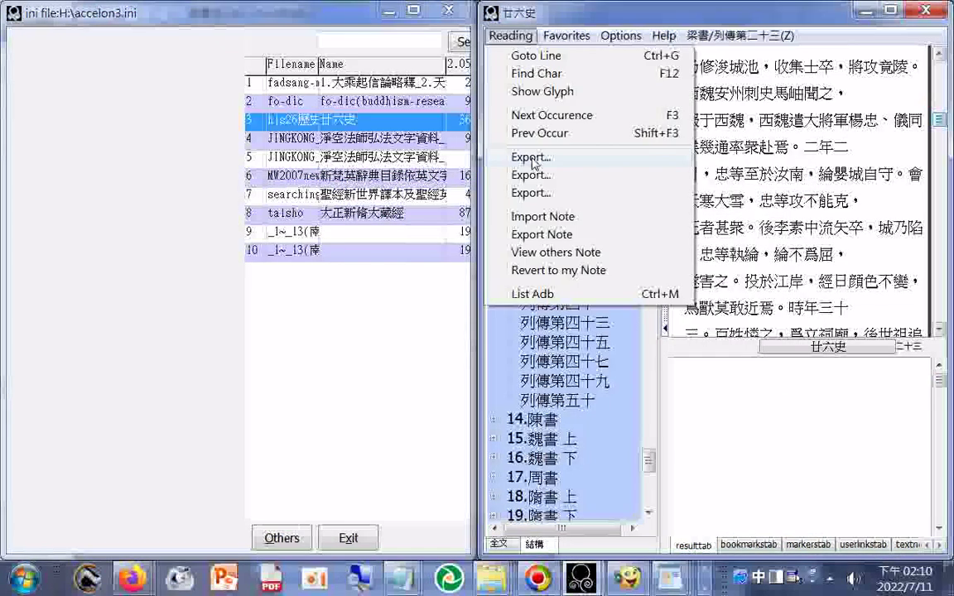
{"action": "left_click", "coordinate": [530, 158]}
{"action": "left_click", "coordinate": [385, 237]}
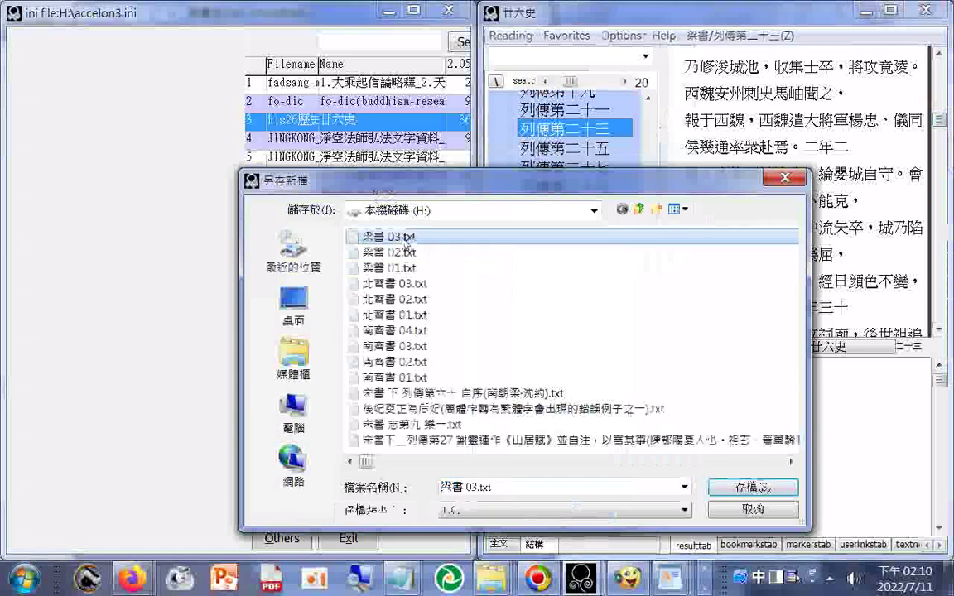
{"action": "right_click", "coordinate": [397, 236]}
{"action": "mouse_move", "coordinate": [497, 304]}
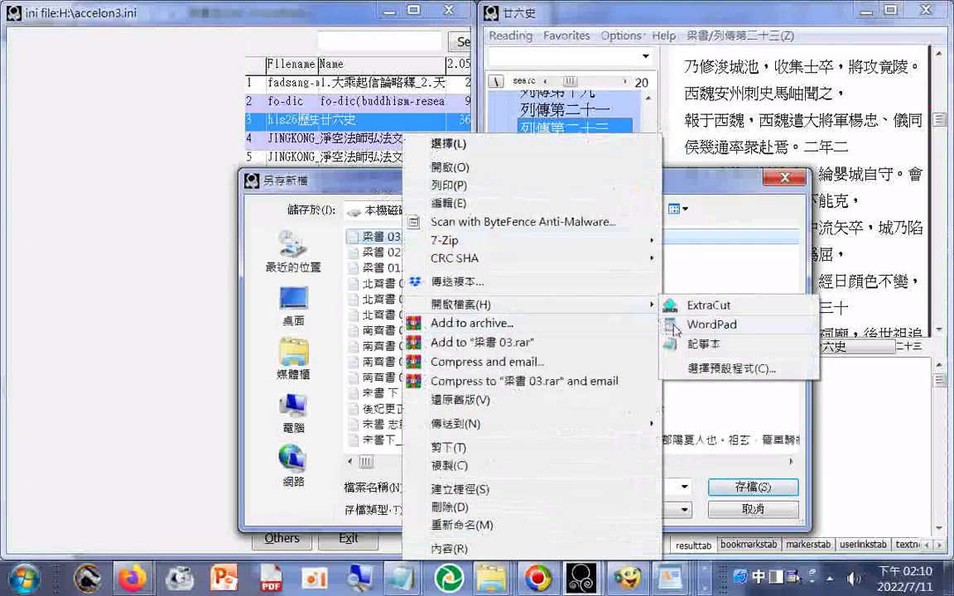
{"action": "left_click", "coordinate": [642, 323]}
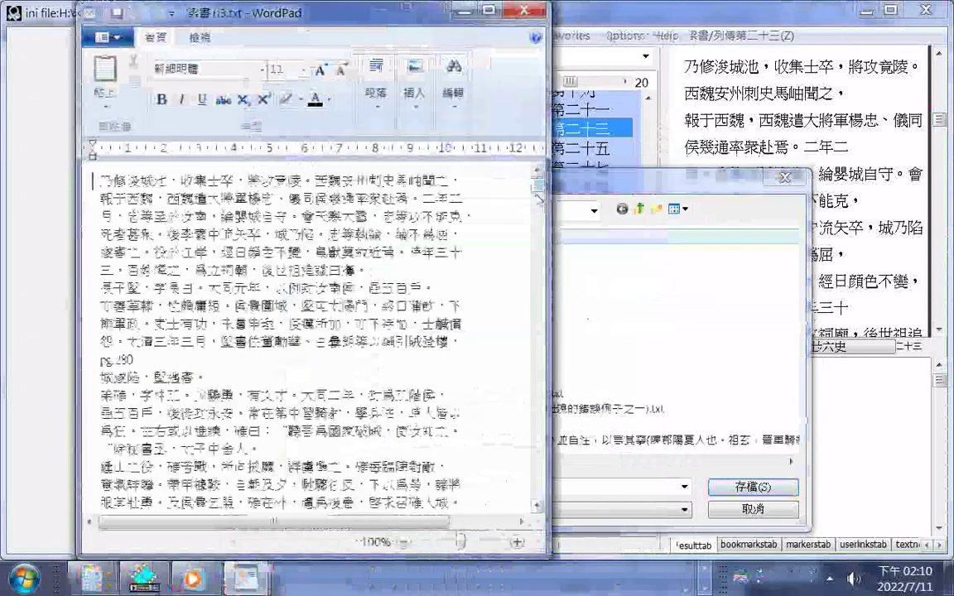
Copy the phrase 襟素之中，豈以風霜改節？ from the last text line of 梁書 03.txt.
{"action": "left_click_drag", "start_coordinate": [538, 202], "coordinate": [515, 500]}
{"action": "left_click_drag", "start_coordinate": [307, 379], "coordinate": [474, 388]}
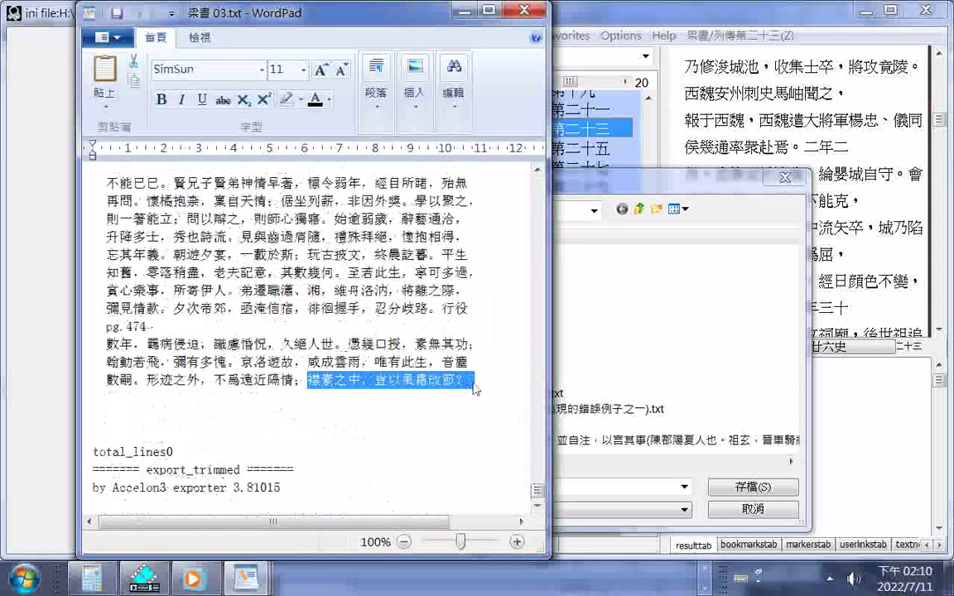
{"action": "right_click", "coordinate": [445, 387]}
{"action": "left_click", "coordinate": [458, 412]}
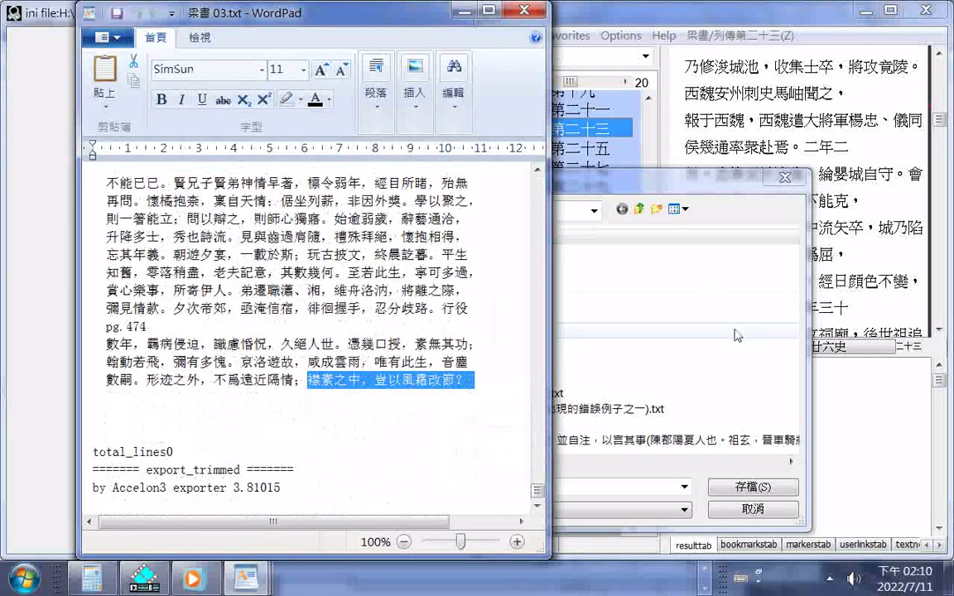
Close the export dialog and search 廿六史 for the copied phrase 襟素之中，豈以風霜改節？.
{"action": "left_click", "coordinate": [785, 176]}
{"action": "left_click", "coordinate": [785, 176]}
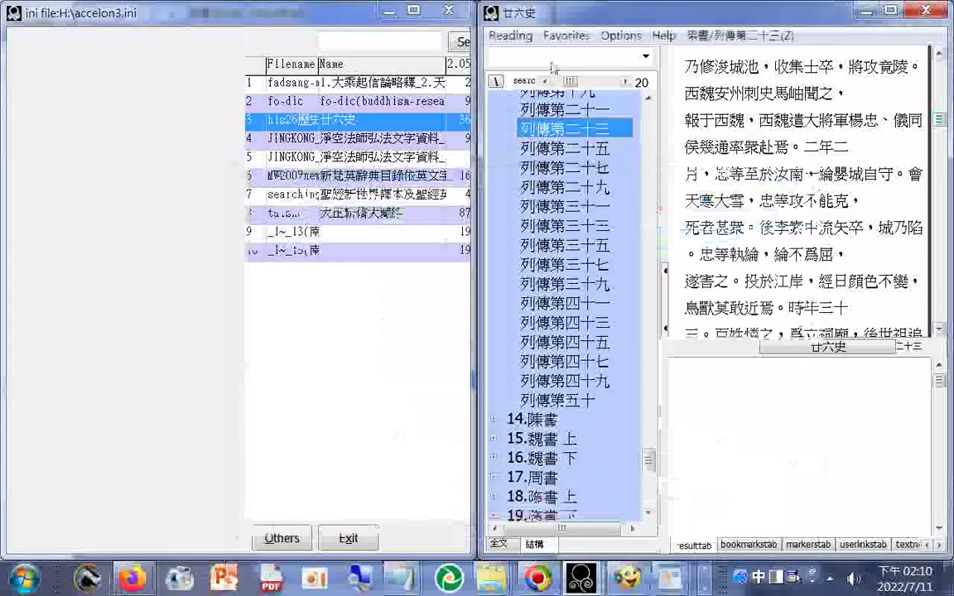
{"action": "right_click", "coordinate": [553, 63]}
{"action": "left_click", "coordinate": [611, 132]}
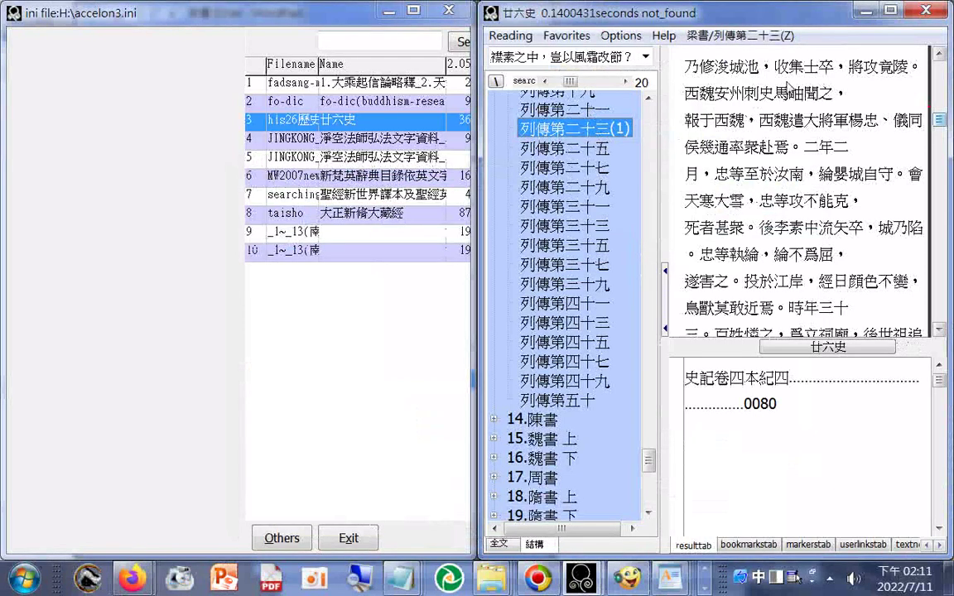
Shorten the search phrase to 襟素之中 and open its hit in 梁書 列傳第四十三.
{"action": "left_click_drag", "start_coordinate": [633, 56], "coordinate": [539, 60]}
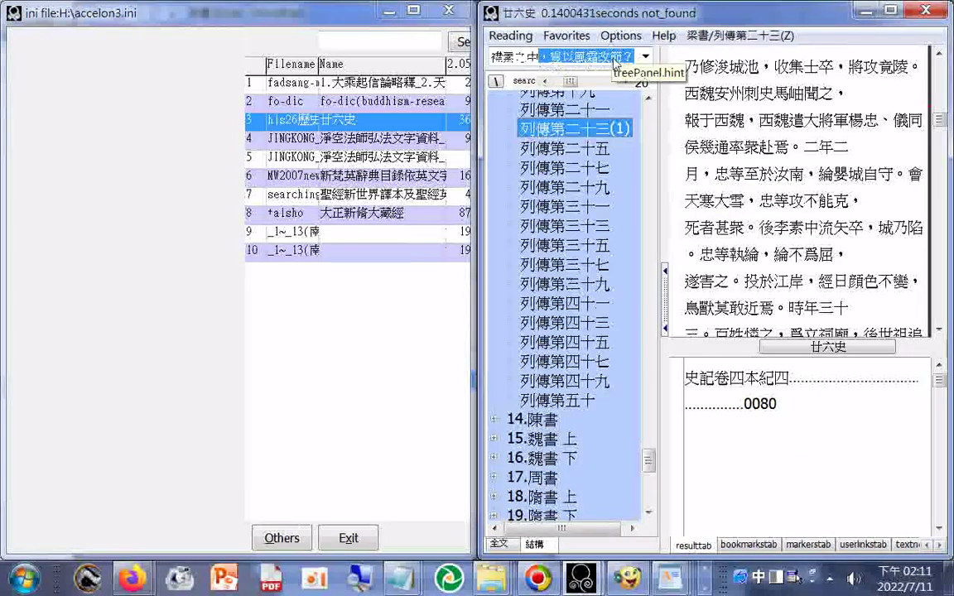
{"action": "key", "text": "BackSpace"}
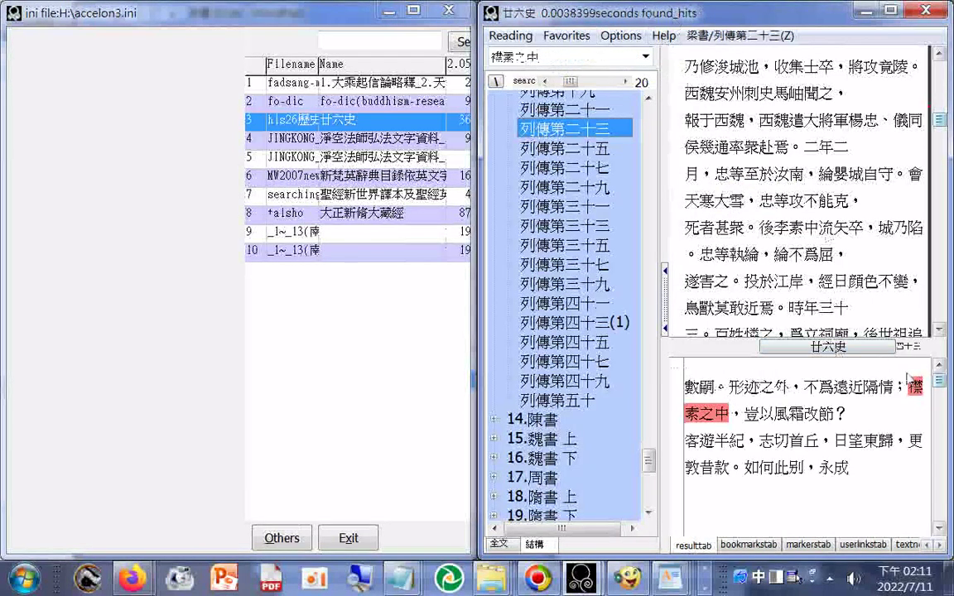
{"action": "left_click", "coordinate": [916, 389]}
{"action": "left_click", "coordinate": [916, 175]}
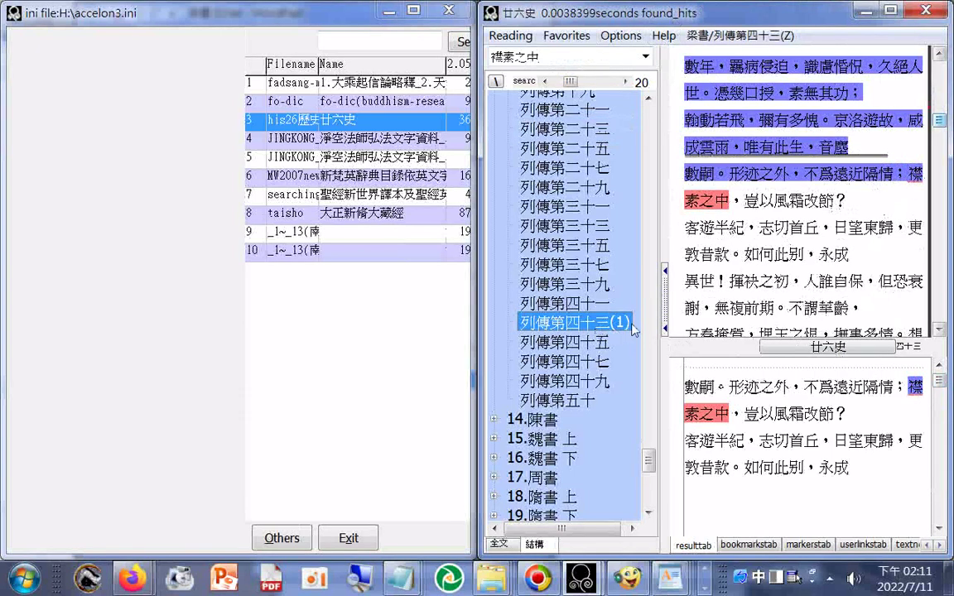
Clear the search phrase and export the text from the line beginning 數嗣。形迹之外 to drive H: as 梁書 04.
{"action": "left_click", "coordinate": [940, 329]}
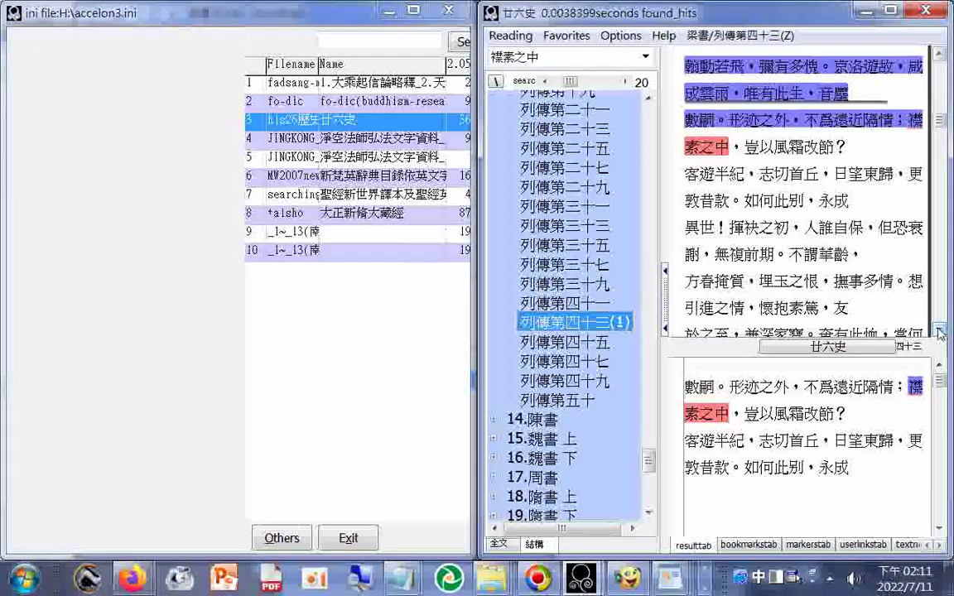
{"action": "left_click", "coordinate": [939, 329]}
{"action": "left_click", "coordinate": [791, 151]}
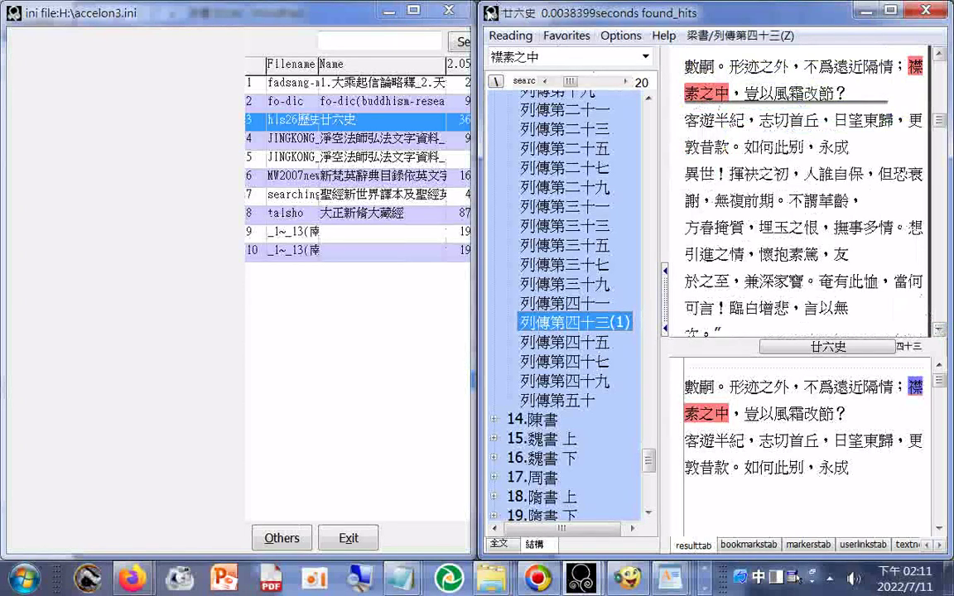
{"action": "double_click", "coordinate": [547, 57]}
{"action": "key", "text": "BackSpace"}
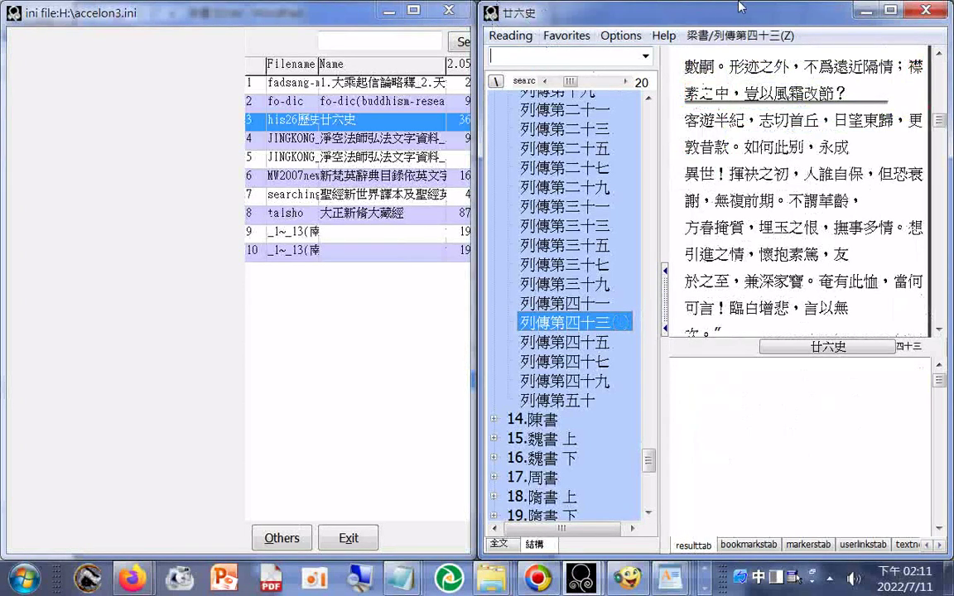
{"action": "left_click", "coordinate": [510, 36]}
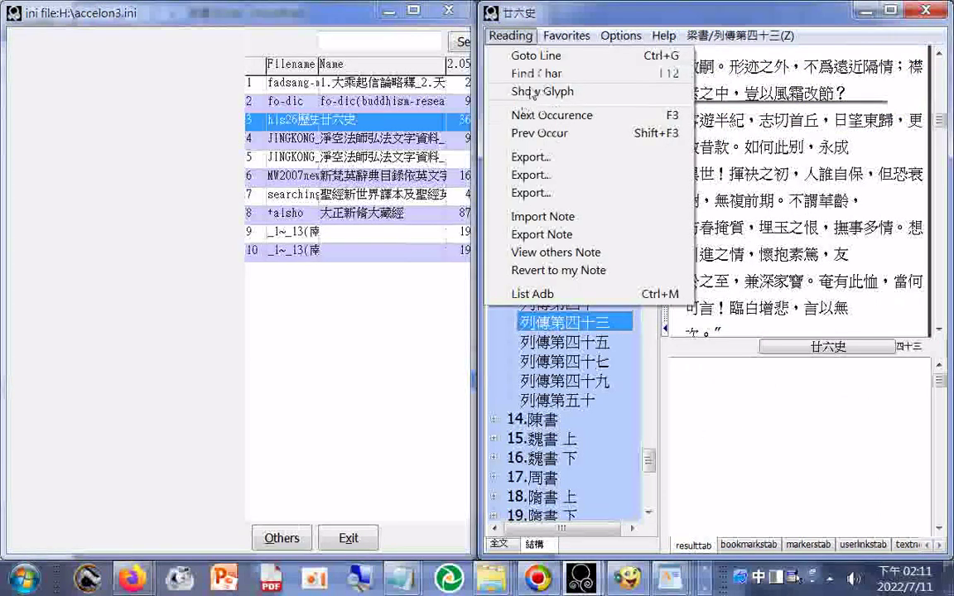
{"action": "left_click", "coordinate": [544, 157]}
{"action": "left_click", "coordinate": [389, 237]}
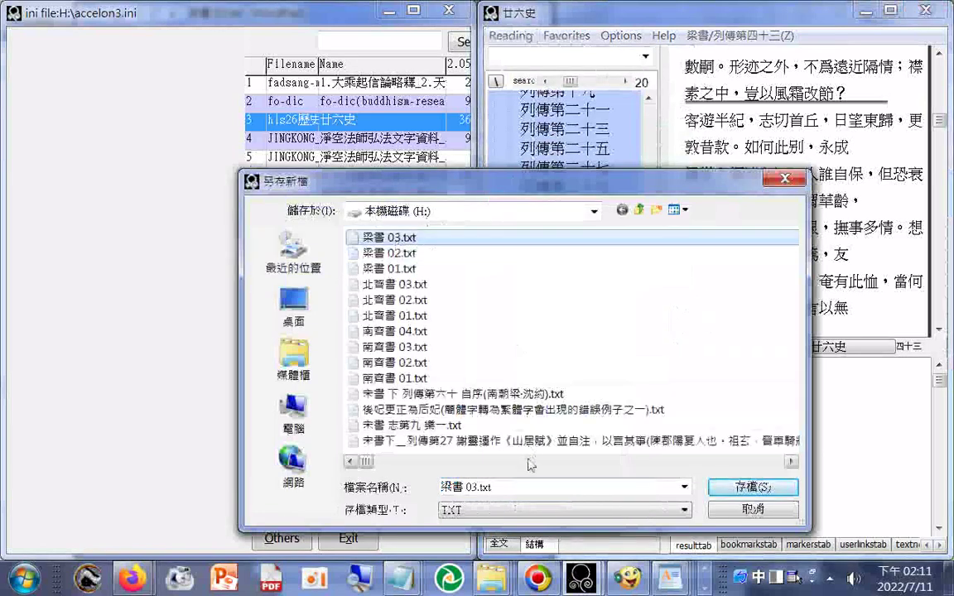
{"action": "left_click", "coordinate": [481, 490]}
{"action": "left_click_drag", "start_coordinate": [472, 489], "coordinate": [507, 490]}
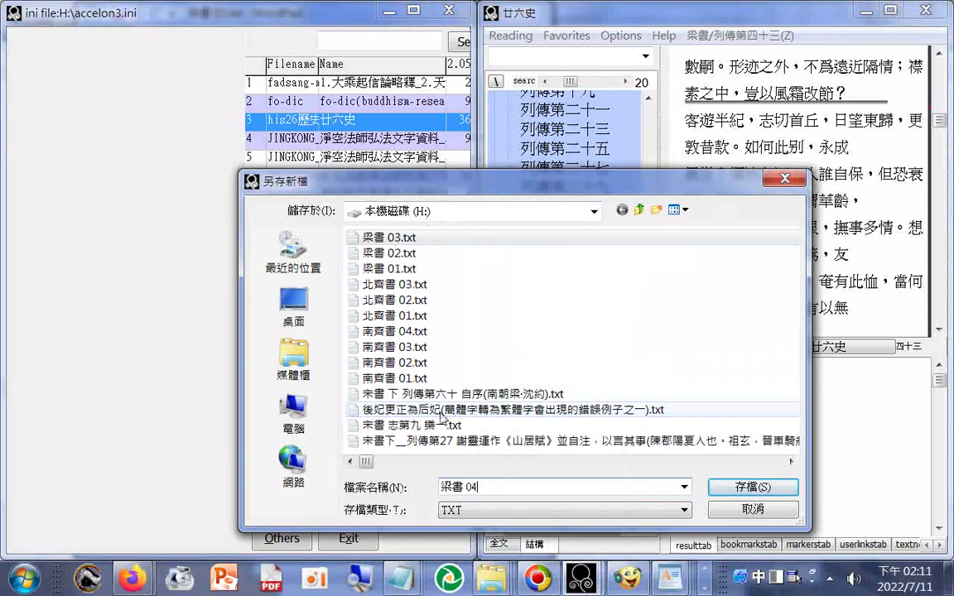
{"action": "type", "text": "4"}
{"action": "key", "text": "Return"}
Reopen the text export dialog and open the exported 梁書 04.txt in WordPad from its file list.
{"action": "left_click", "coordinate": [511, 36]}
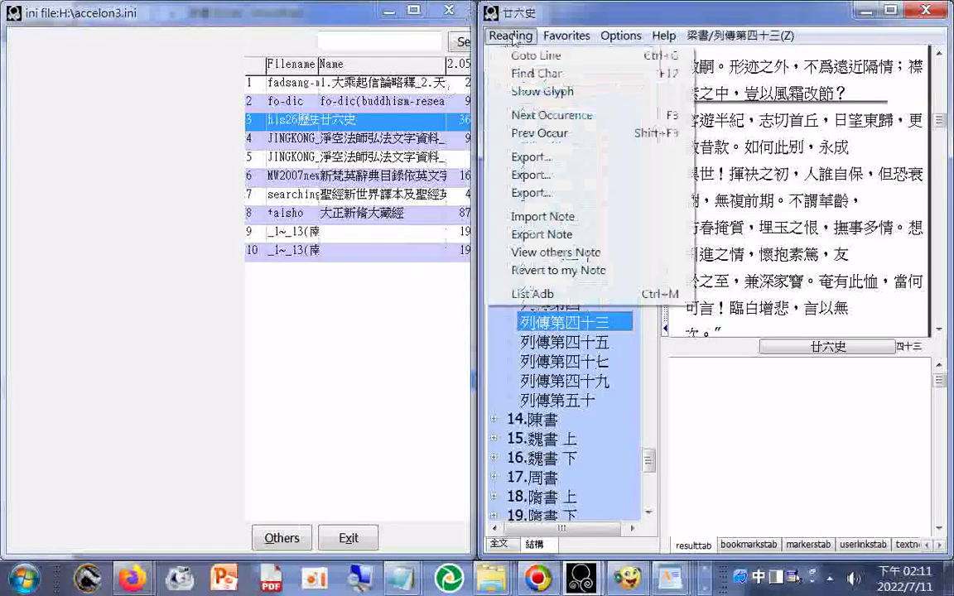
{"action": "left_click", "coordinate": [515, 158]}
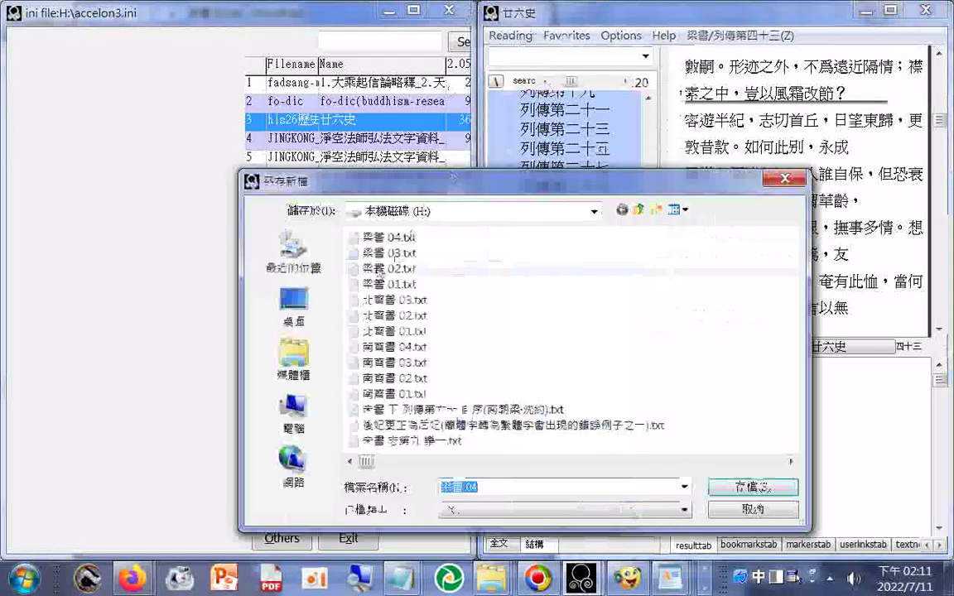
{"action": "right_click", "coordinate": [390, 238]}
{"action": "mouse_move", "coordinate": [468, 313]}
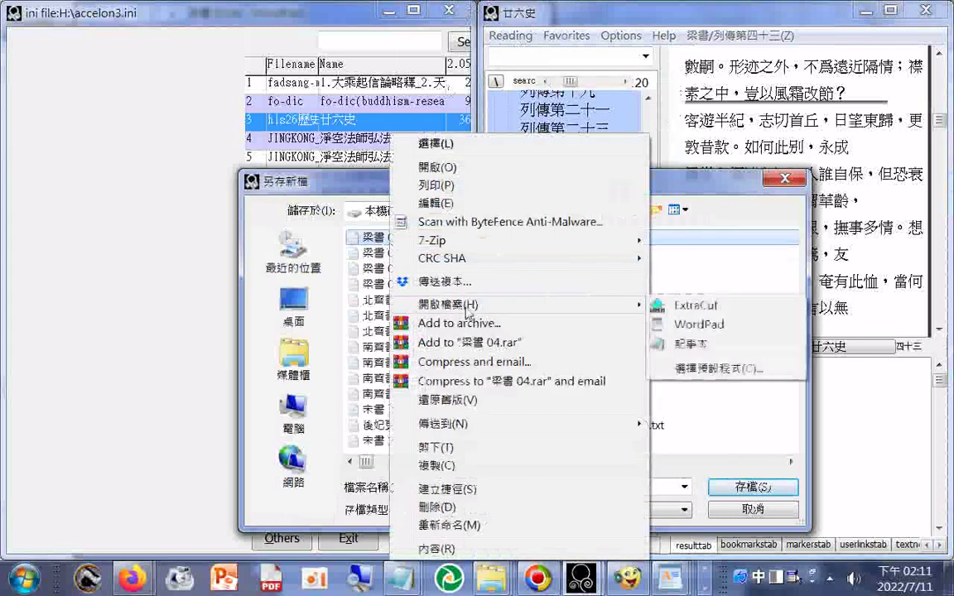